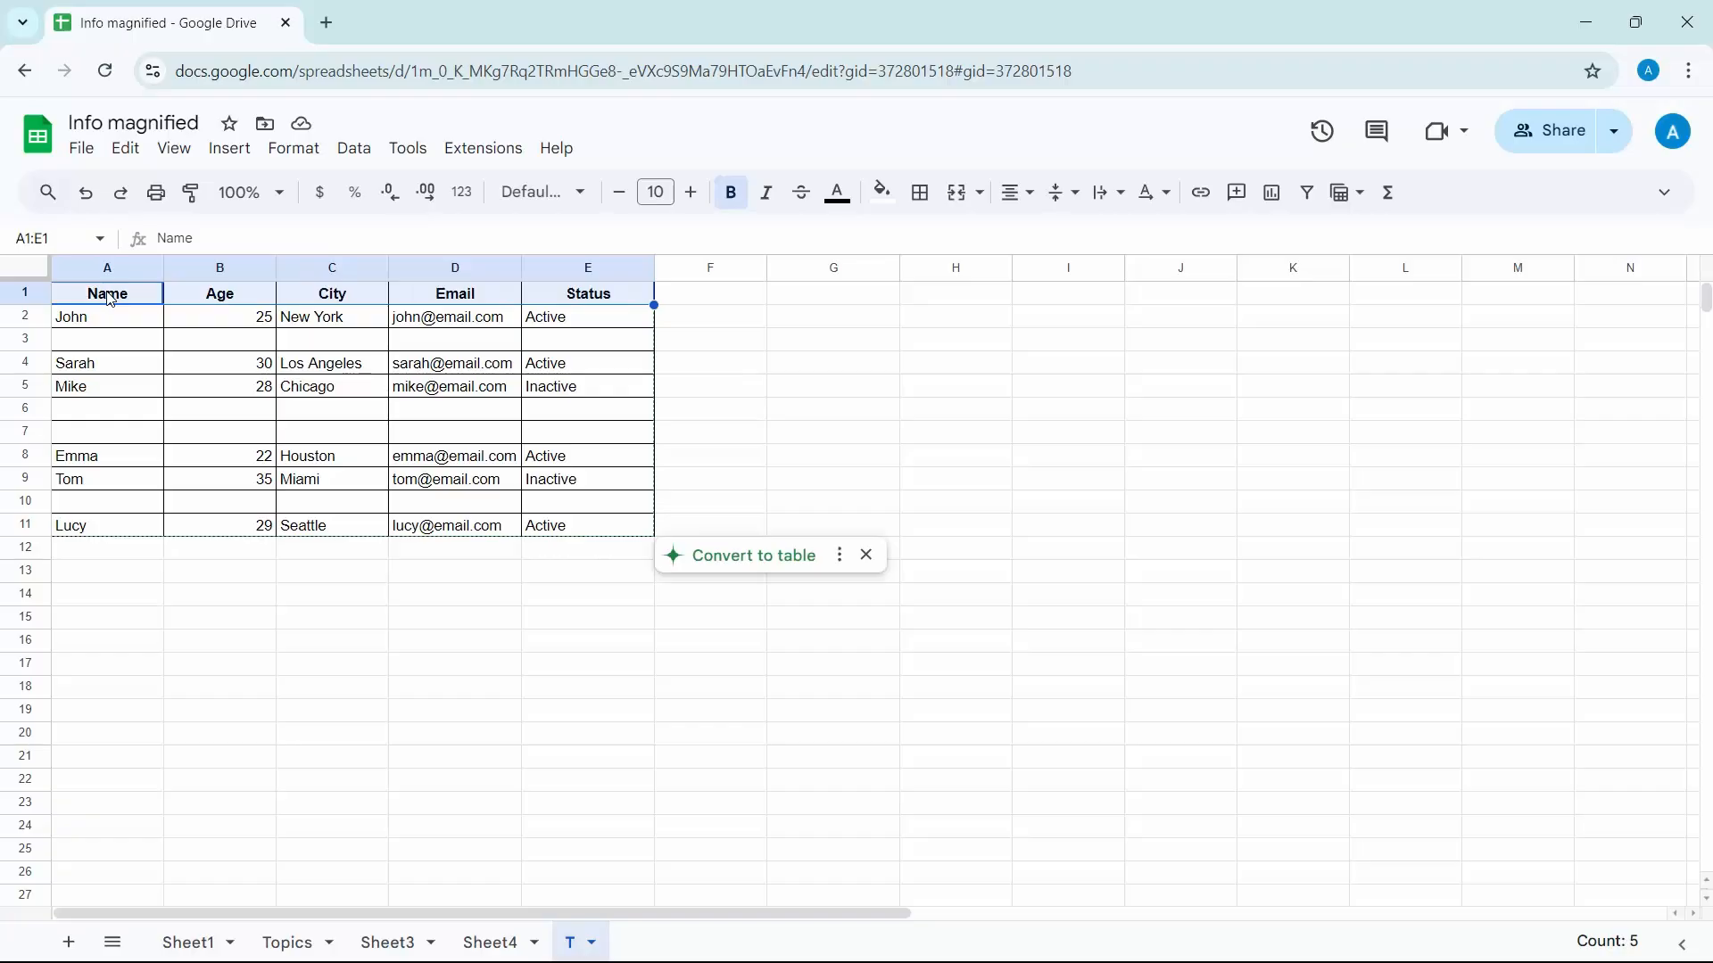
key(shift+Up)
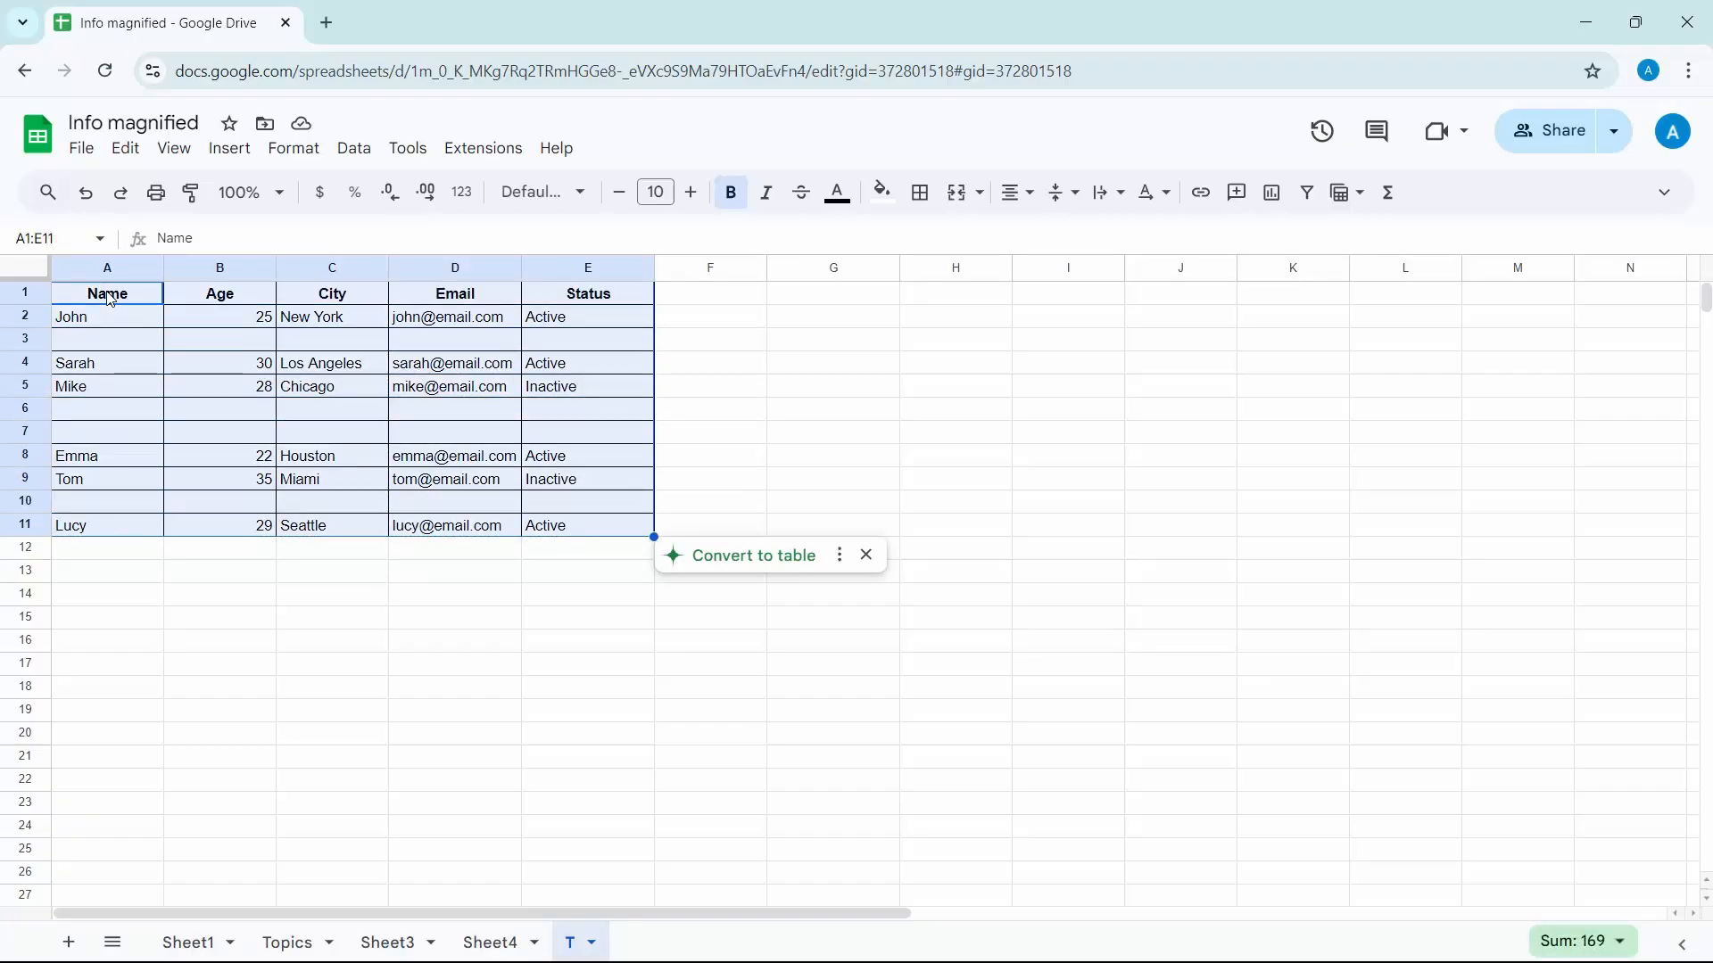
click(30, 339)
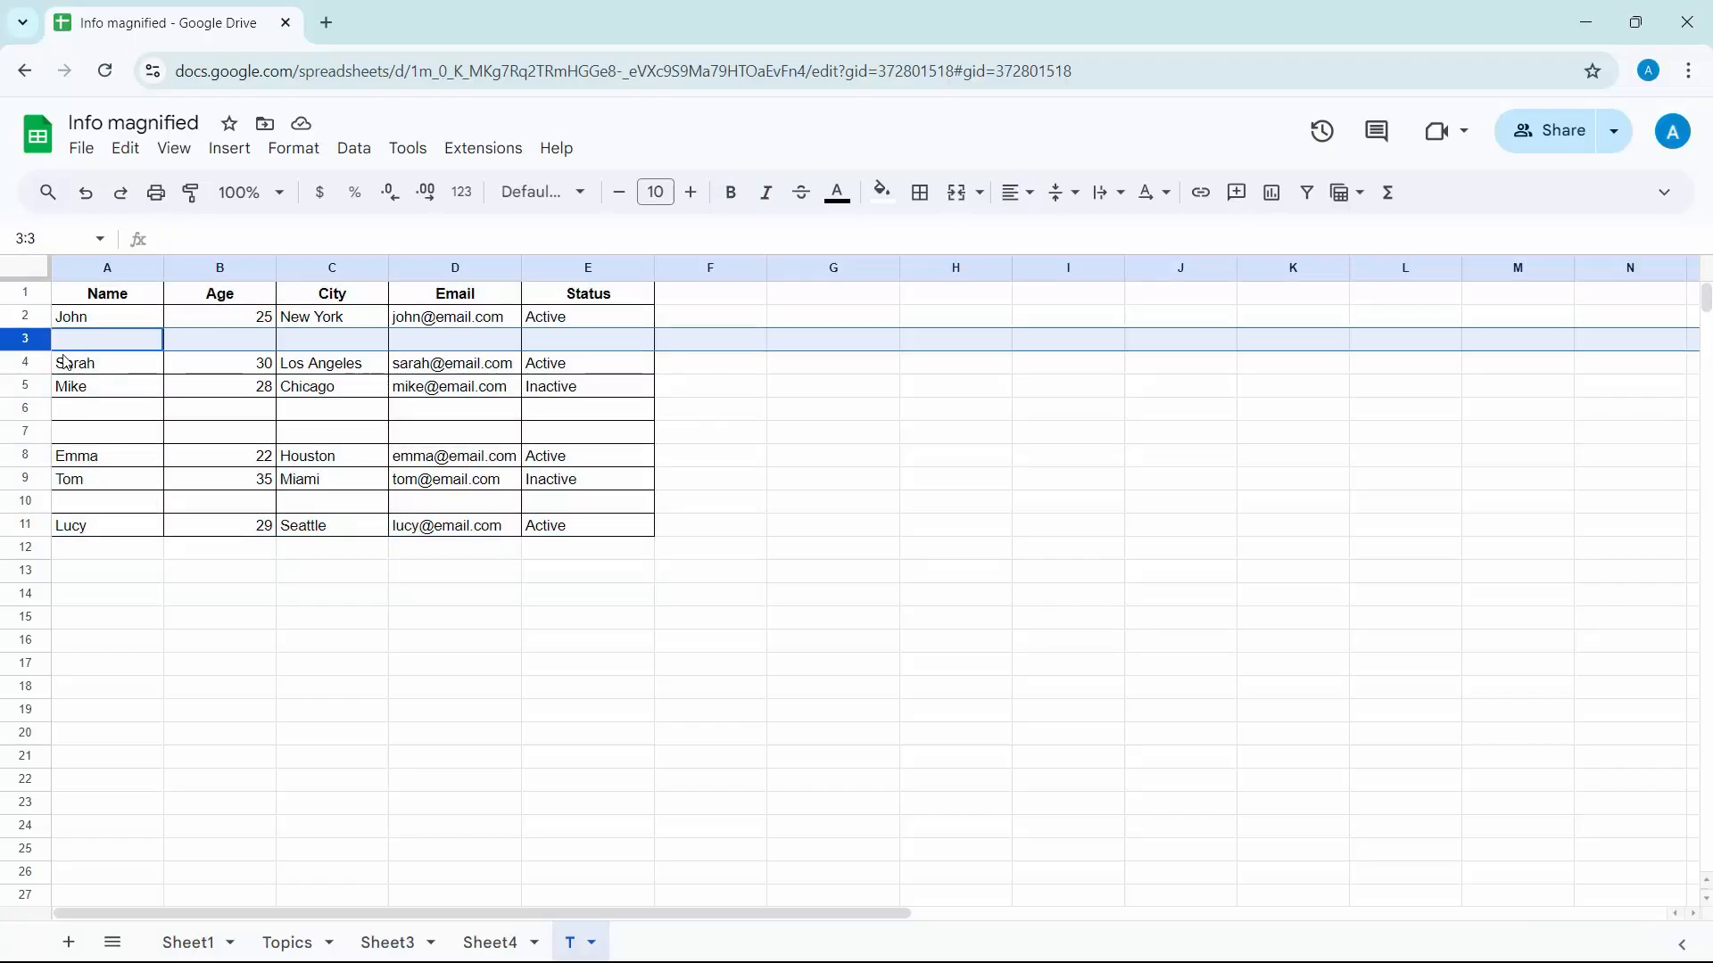
click(30, 408)
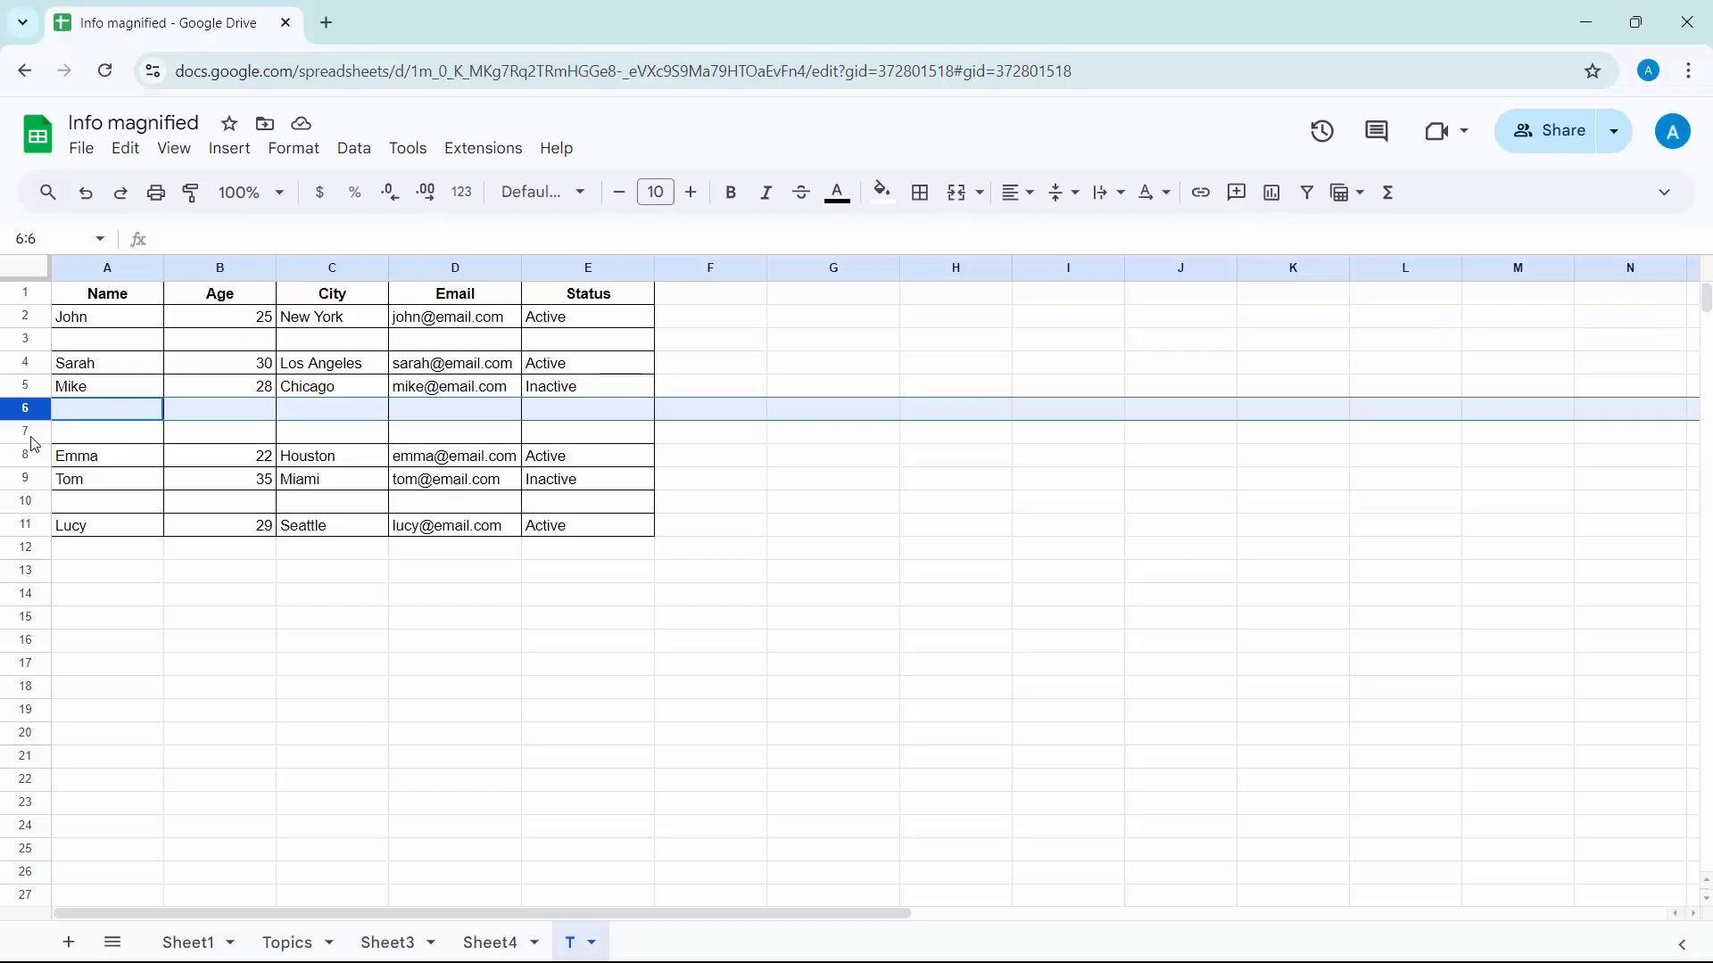
click(30, 434)
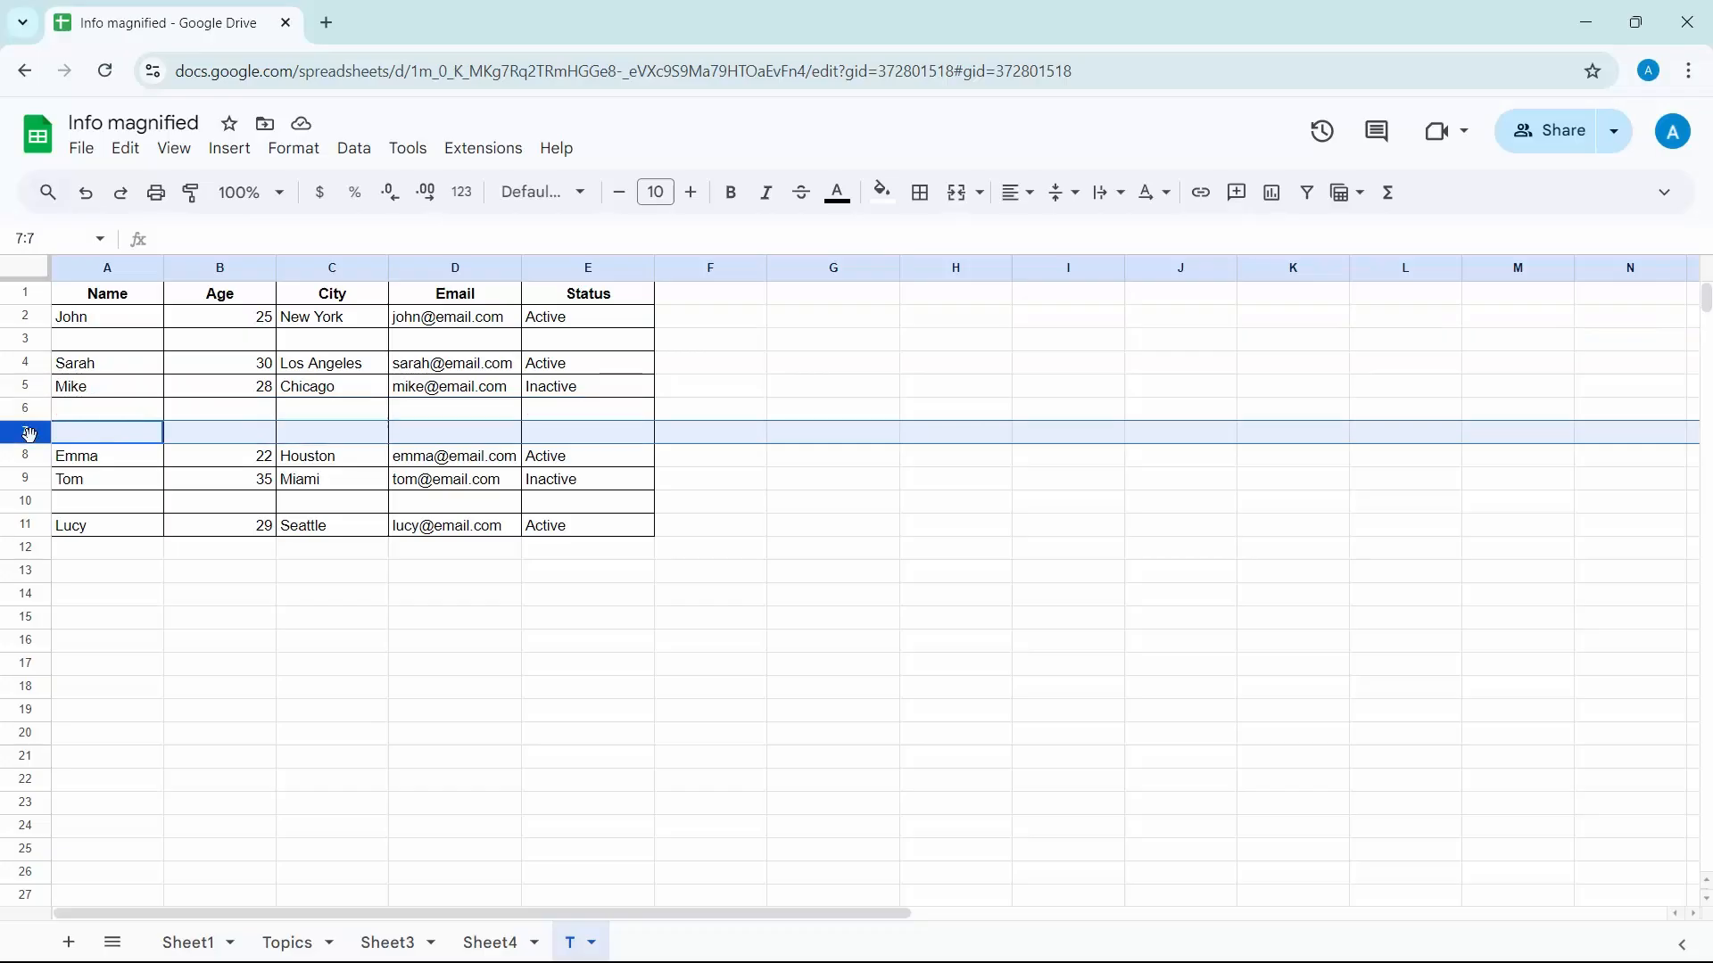
click(36, 340)
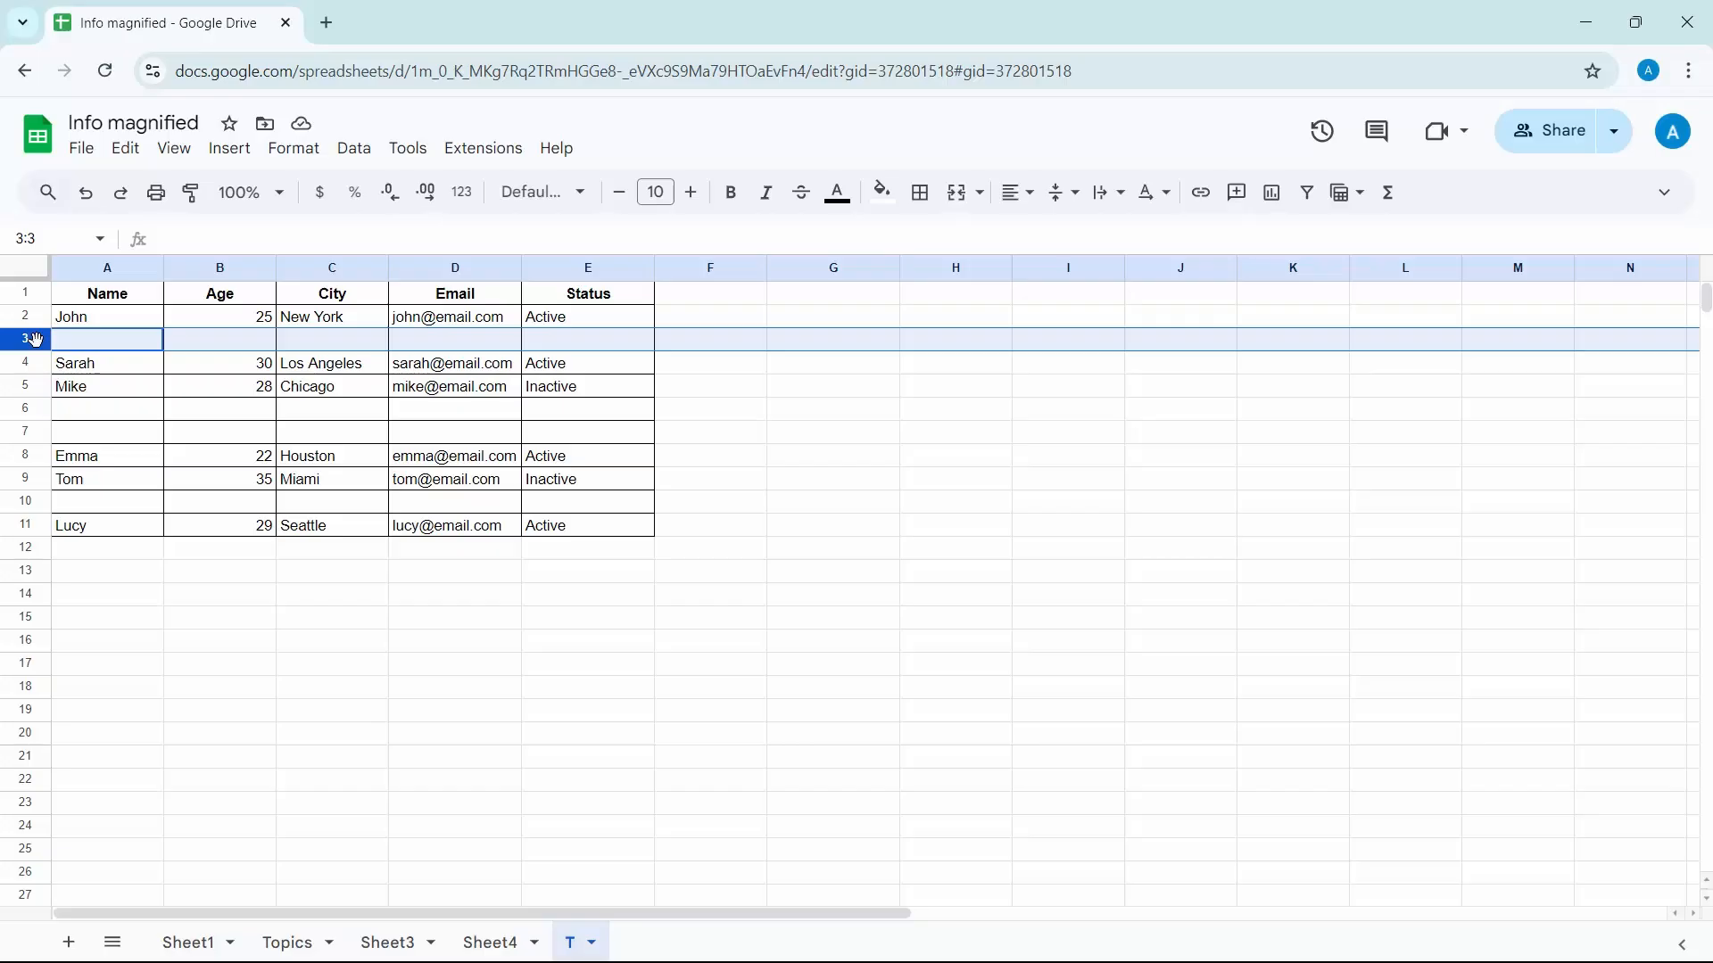
right_click(36, 340)
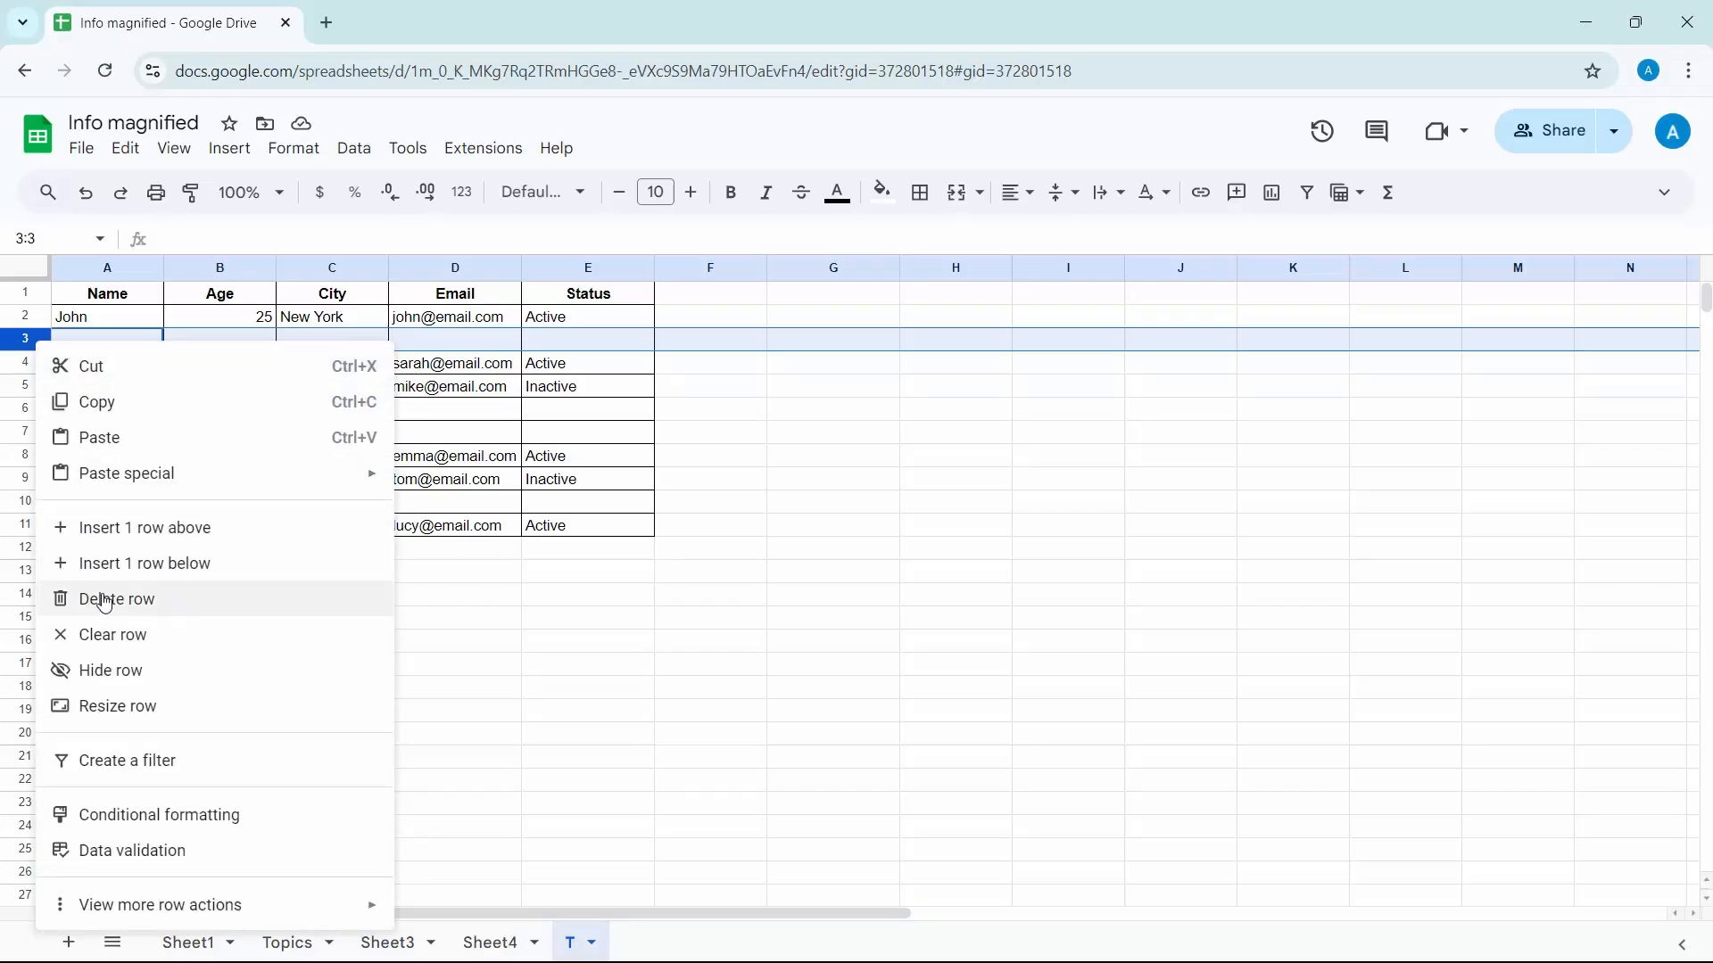
click(398, 617)
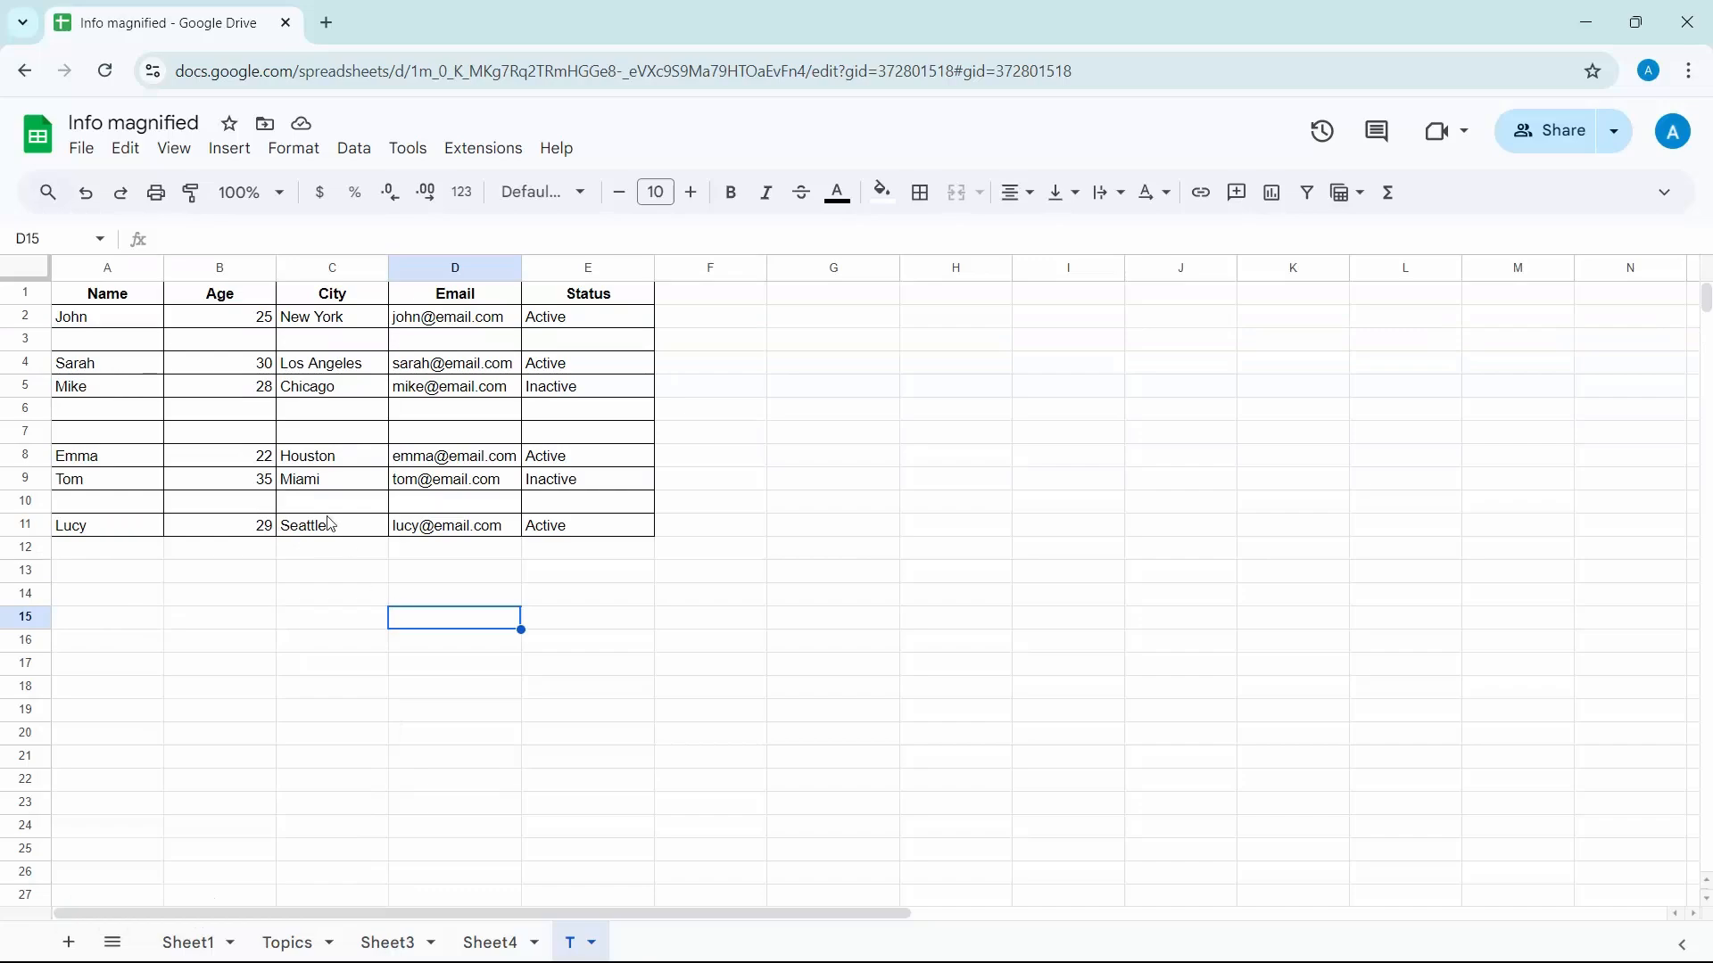
Delete the blank row 3 from the sheet and undo the deletion
click(125, 149)
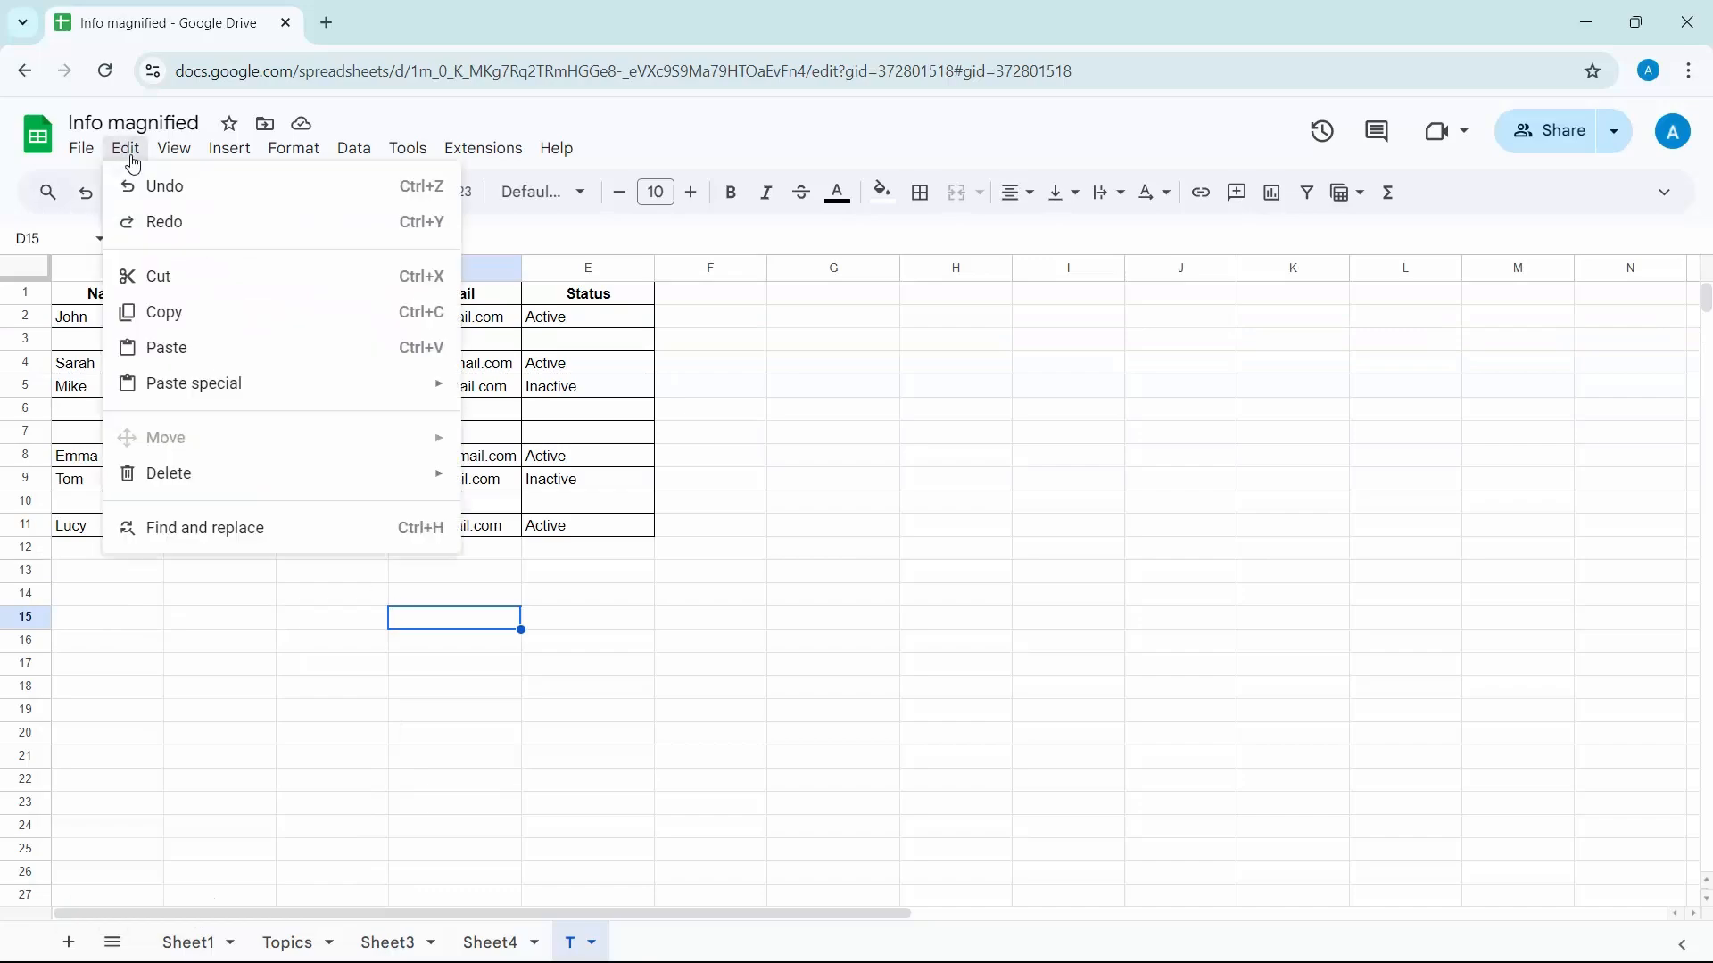
click(27, 339)
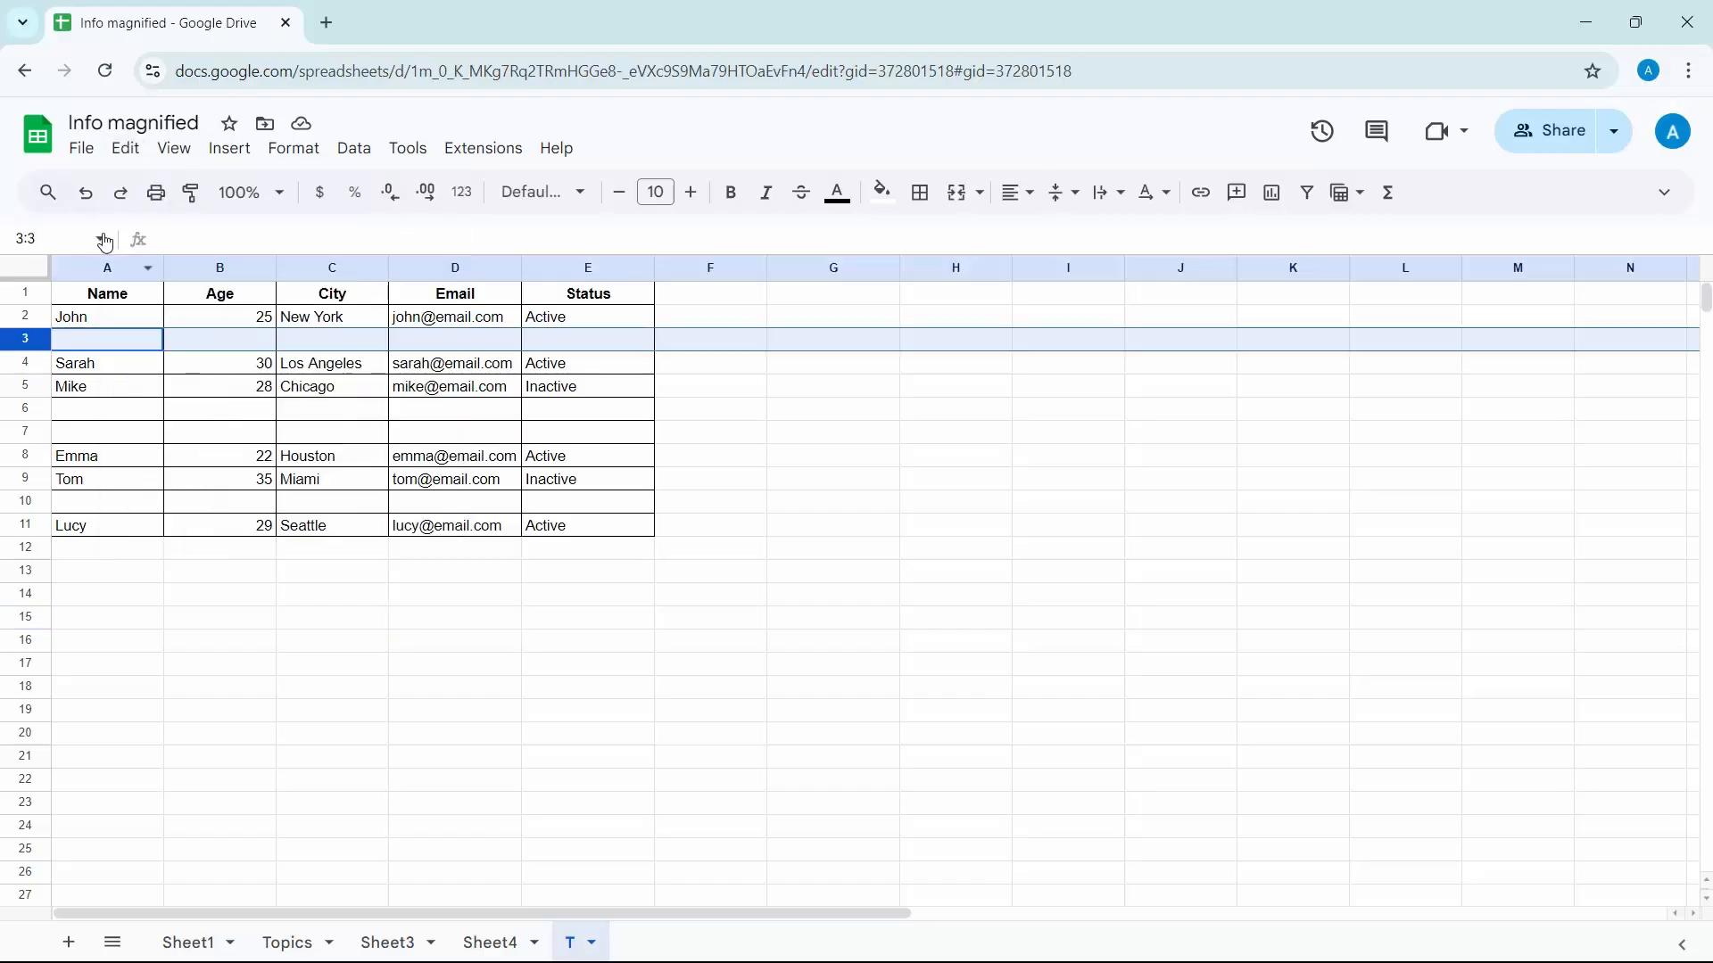
click(126, 149)
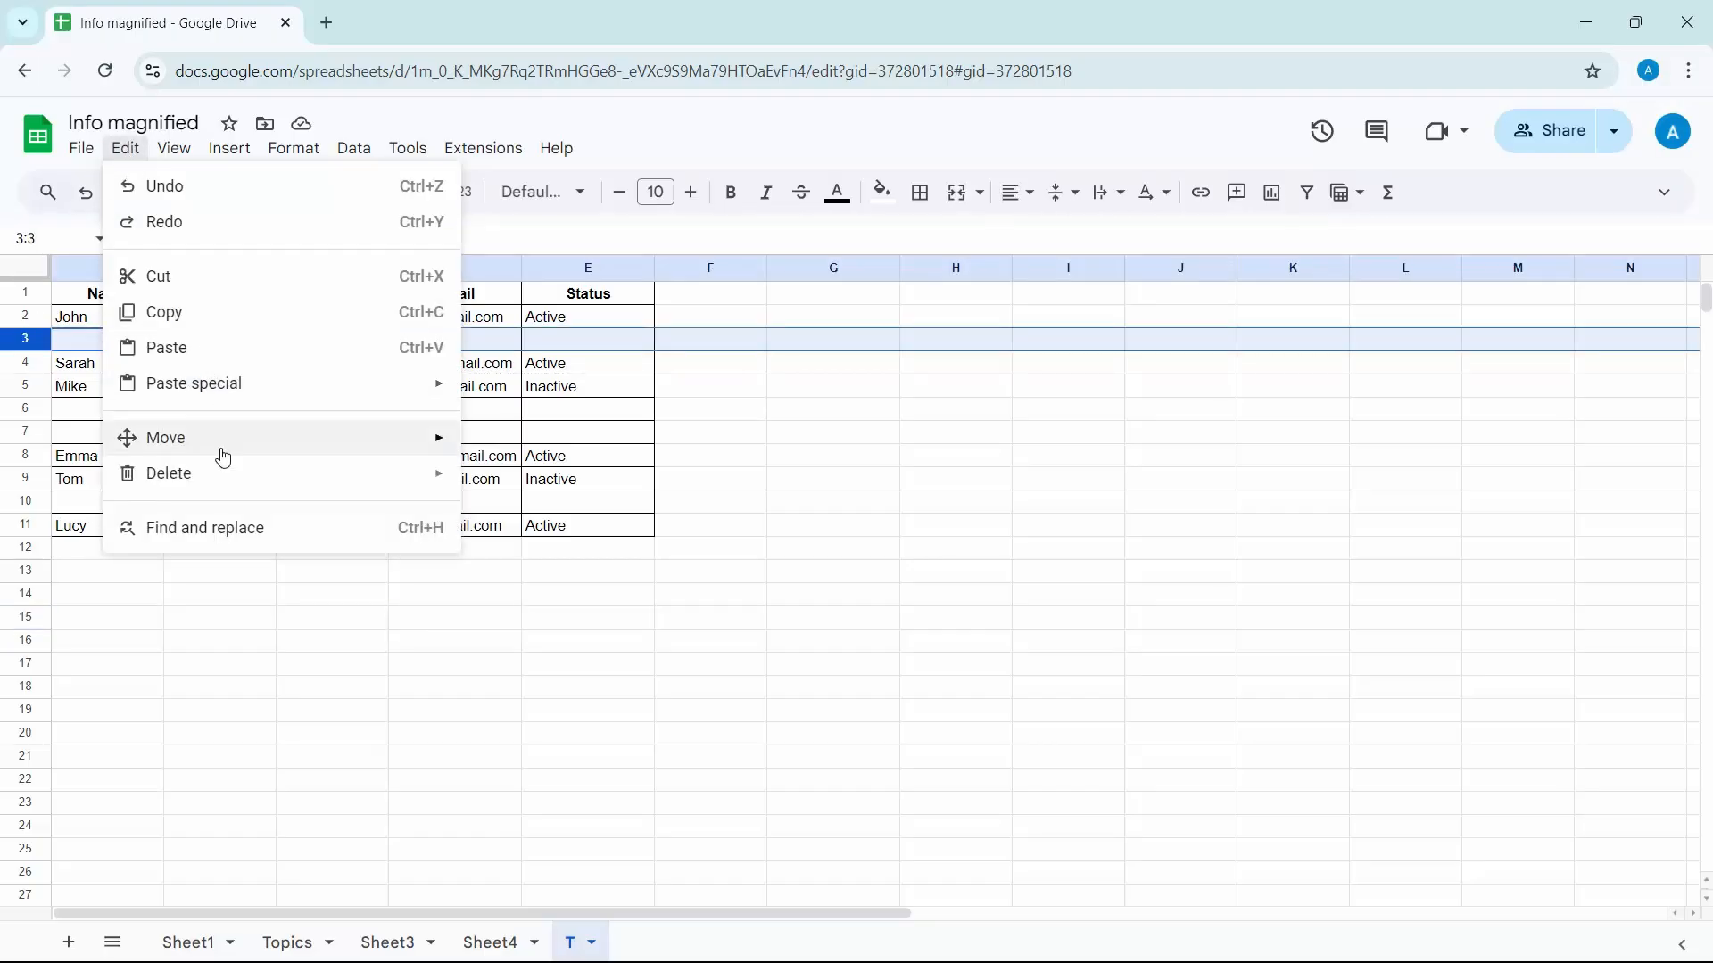
mouse_move(225, 475)
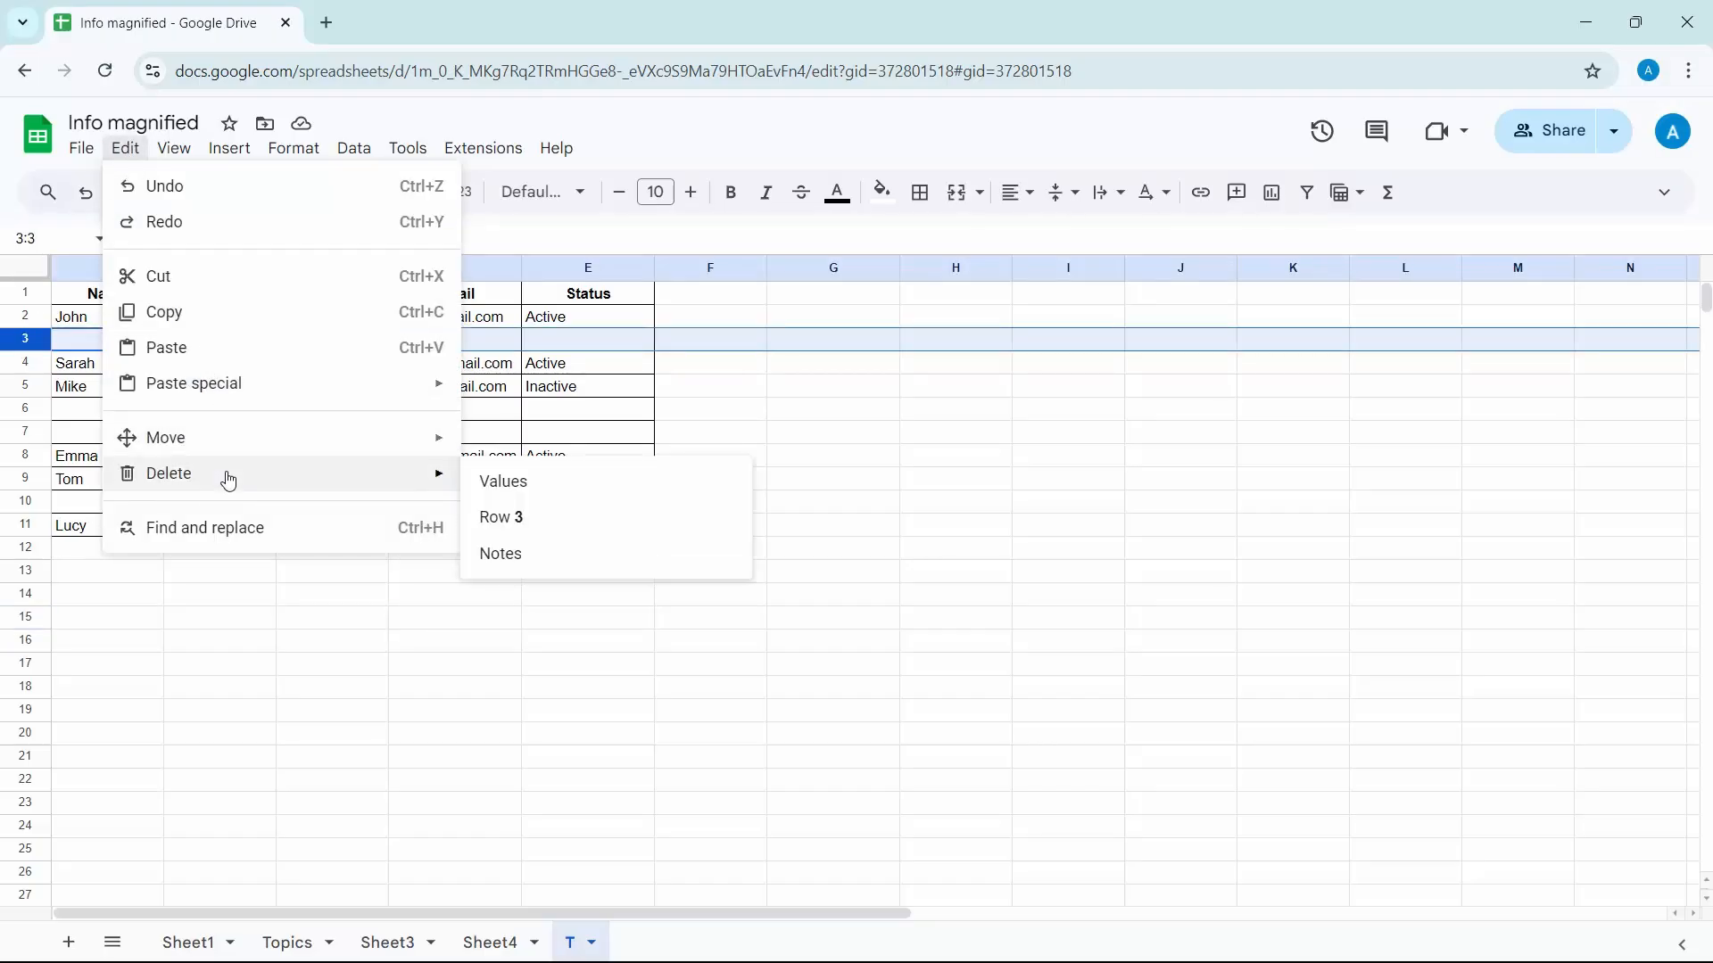
click(554, 520)
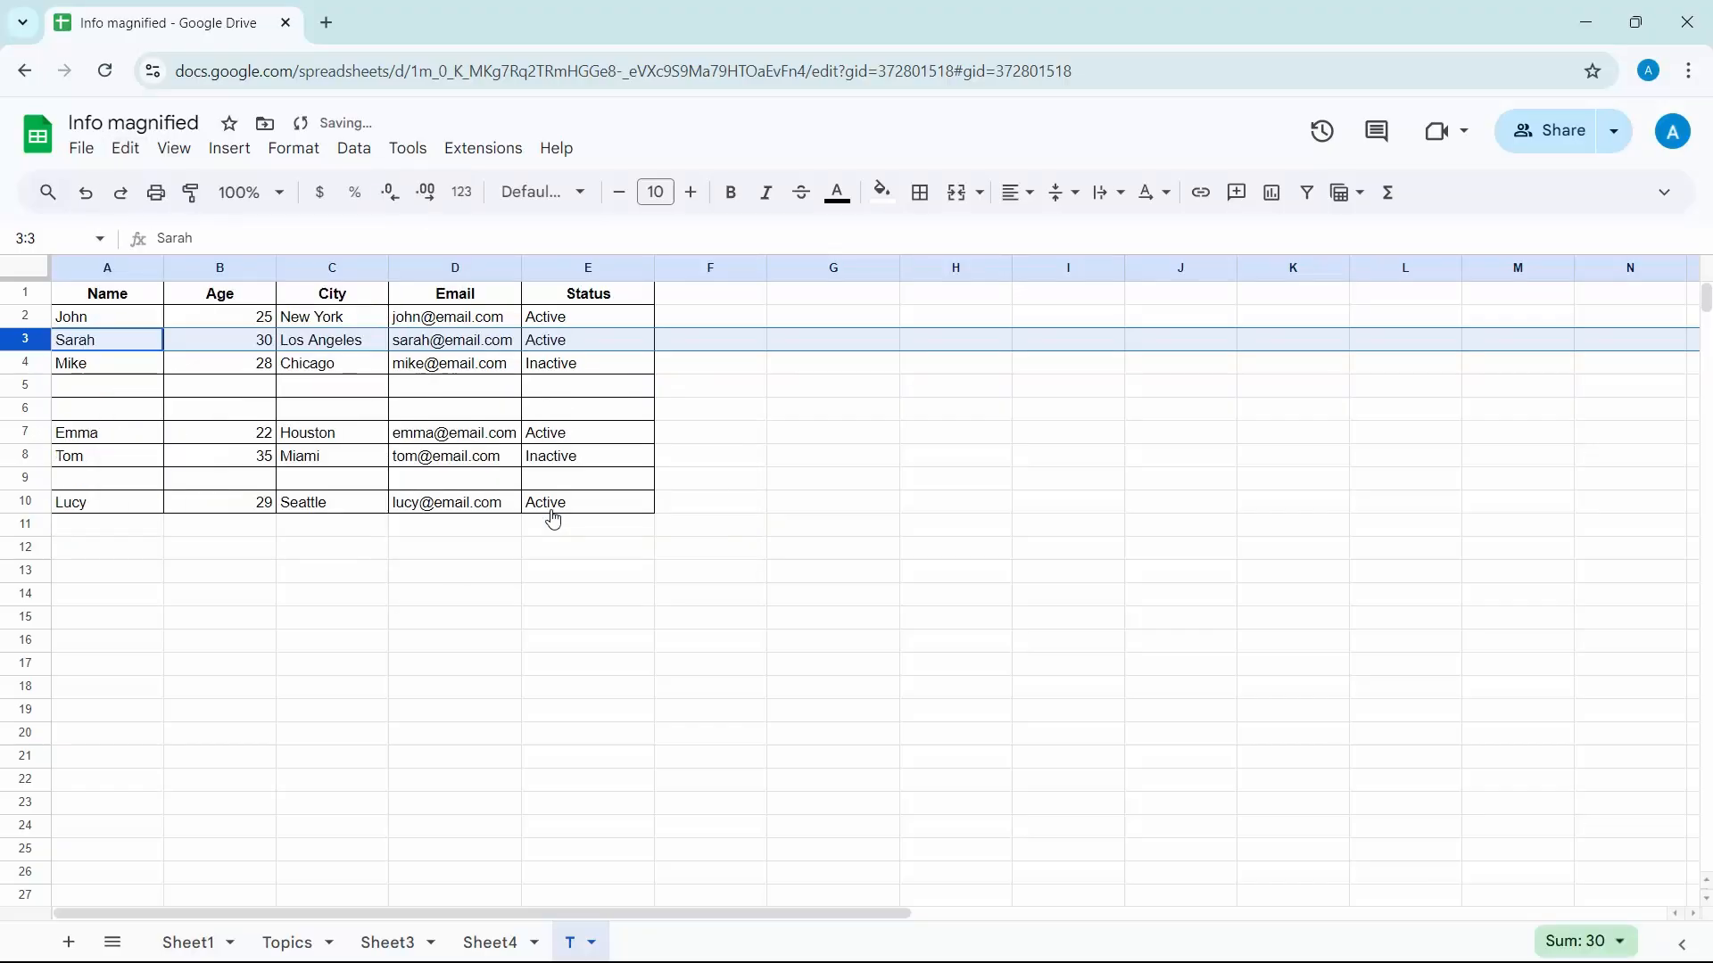
key(ctrl+z)
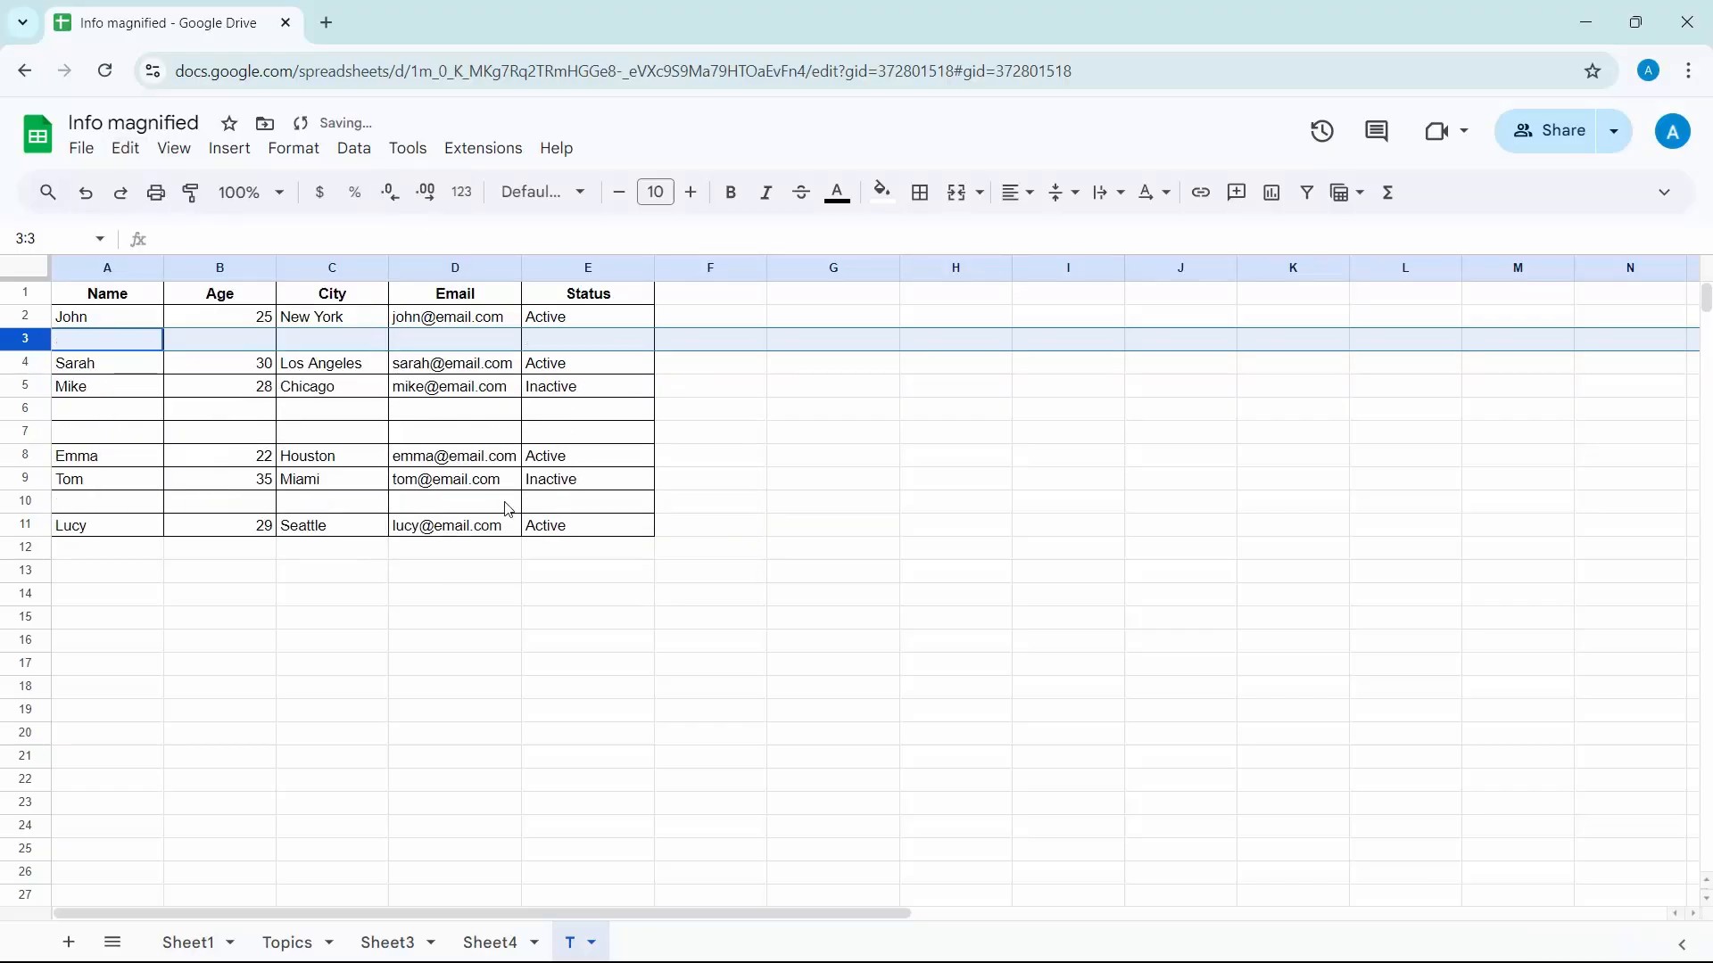
ctrl+click(29, 411)
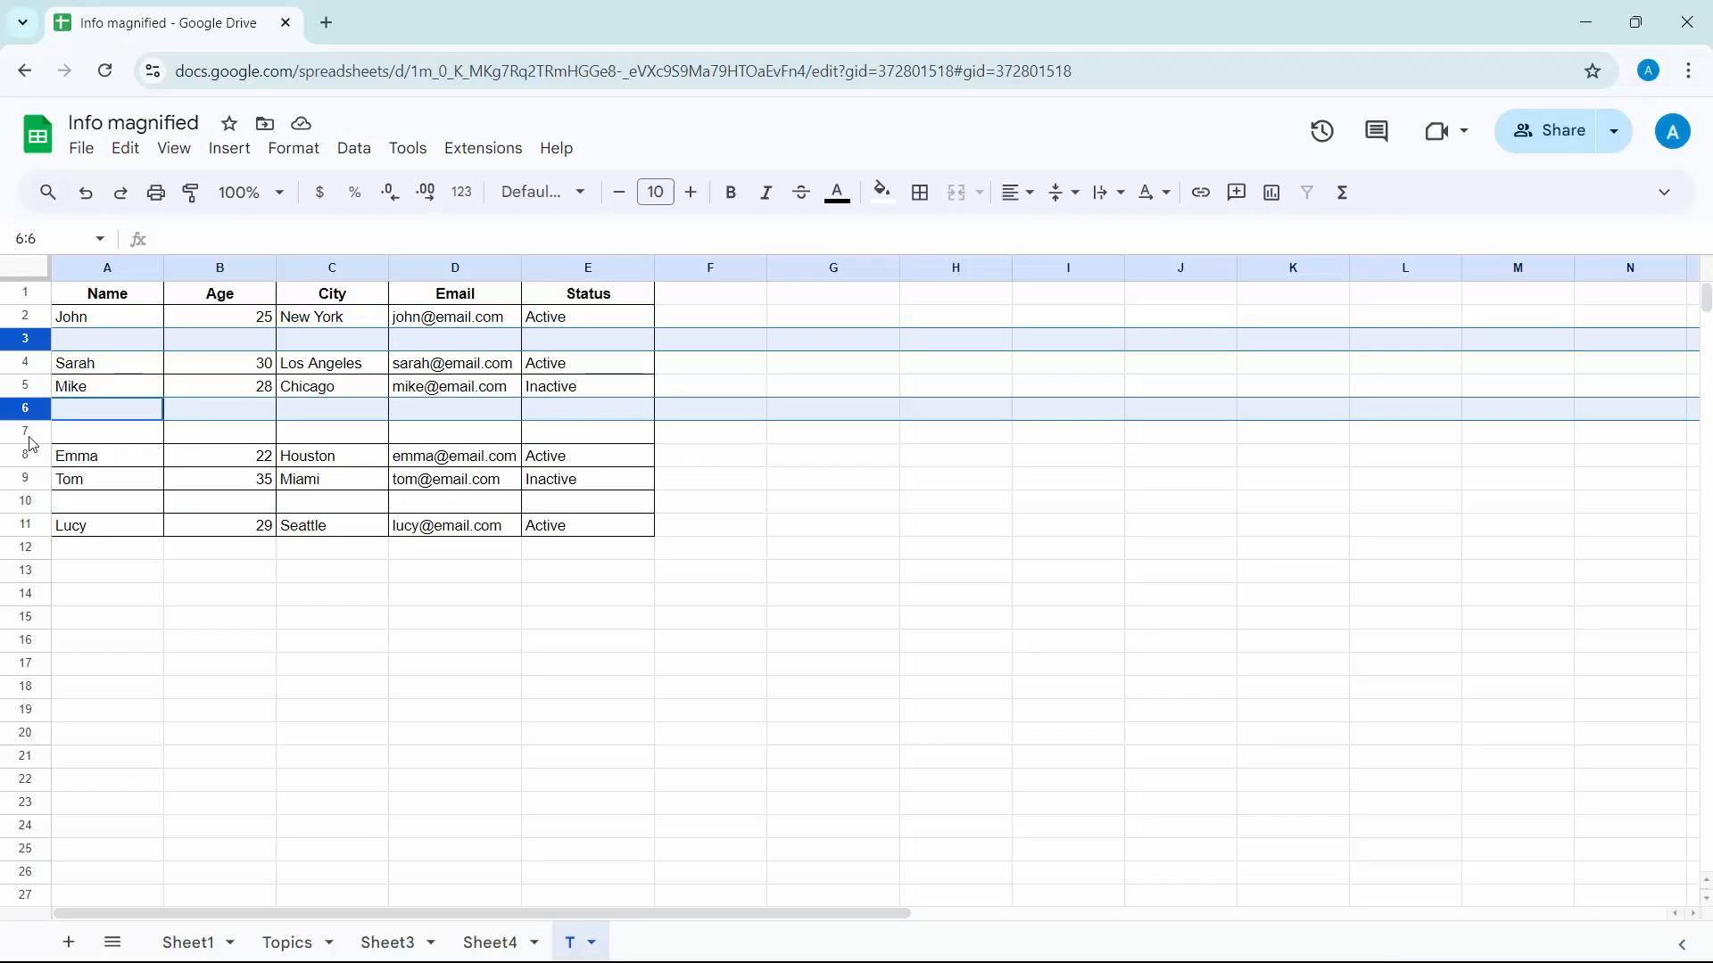
ctrl+click(27, 434)
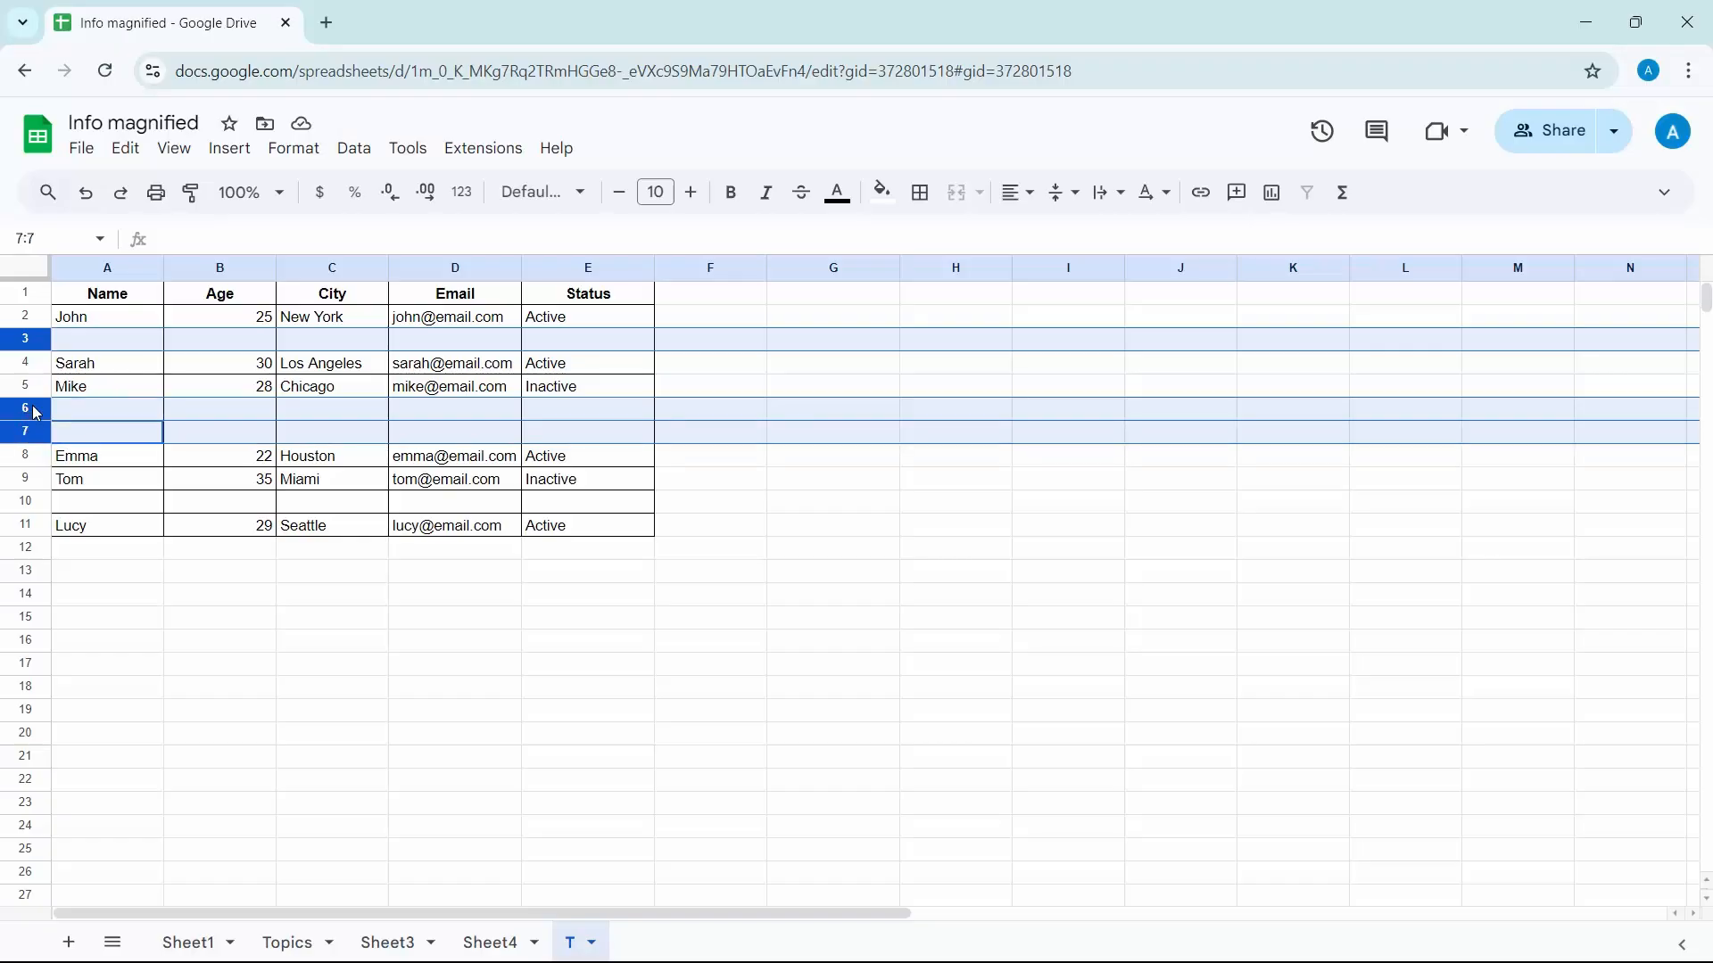
right_click(35, 412)
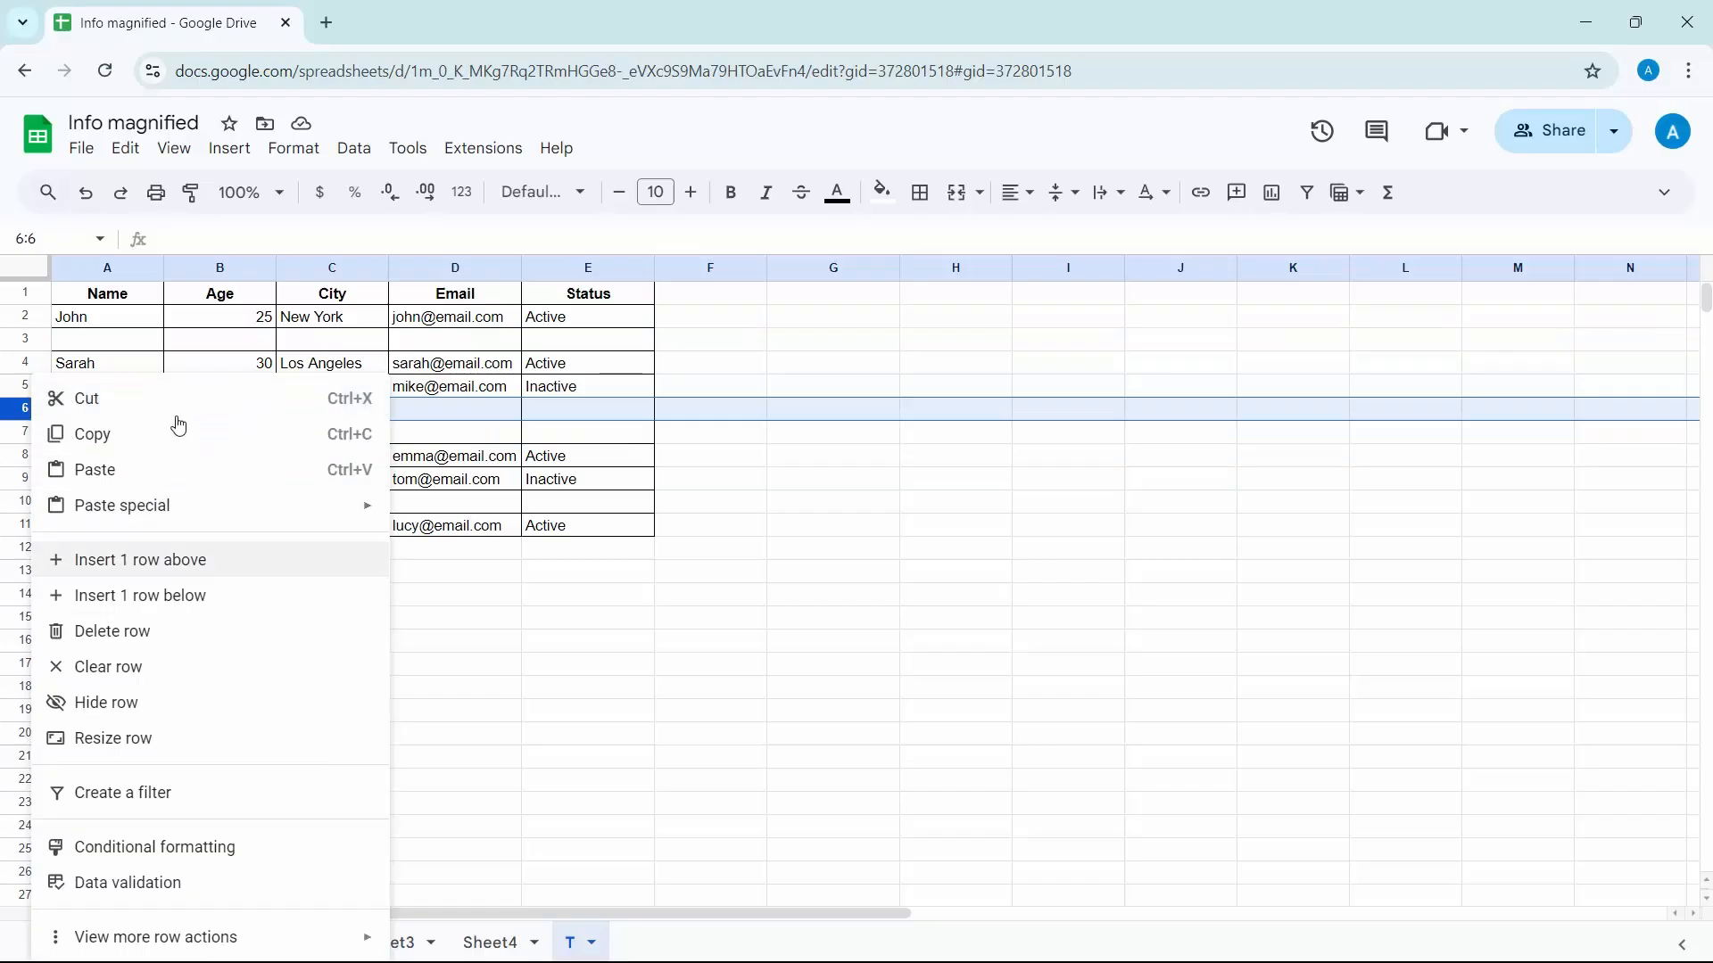
click(484, 571)
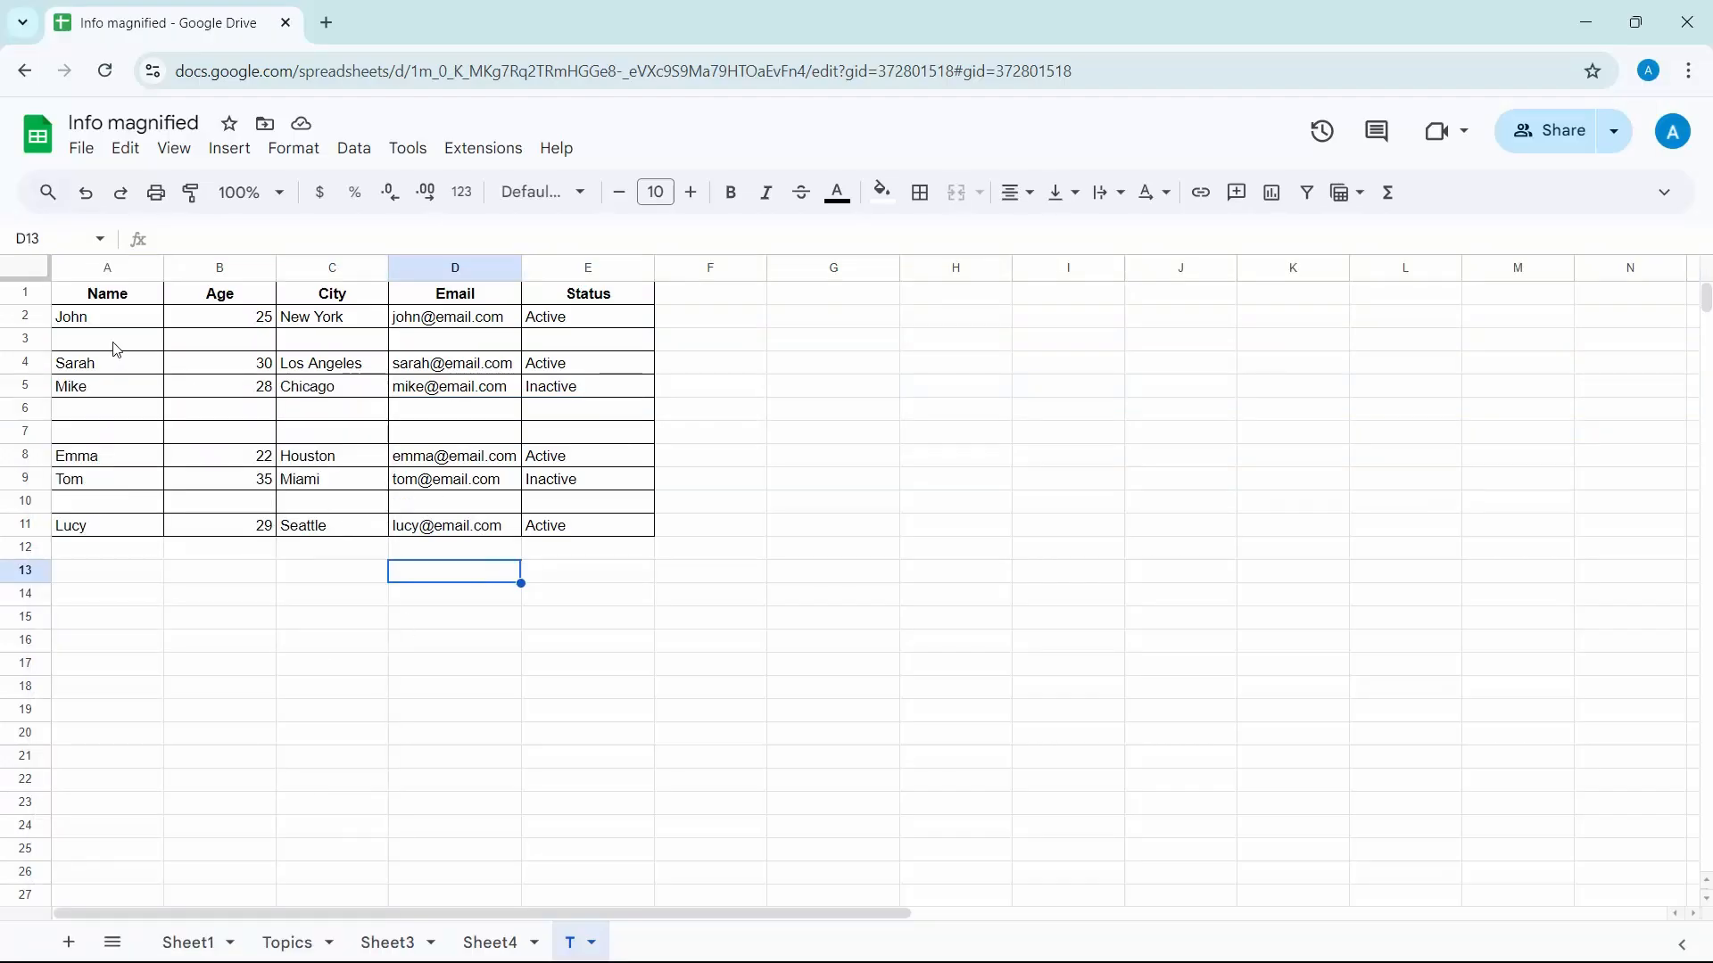
click(40, 342)
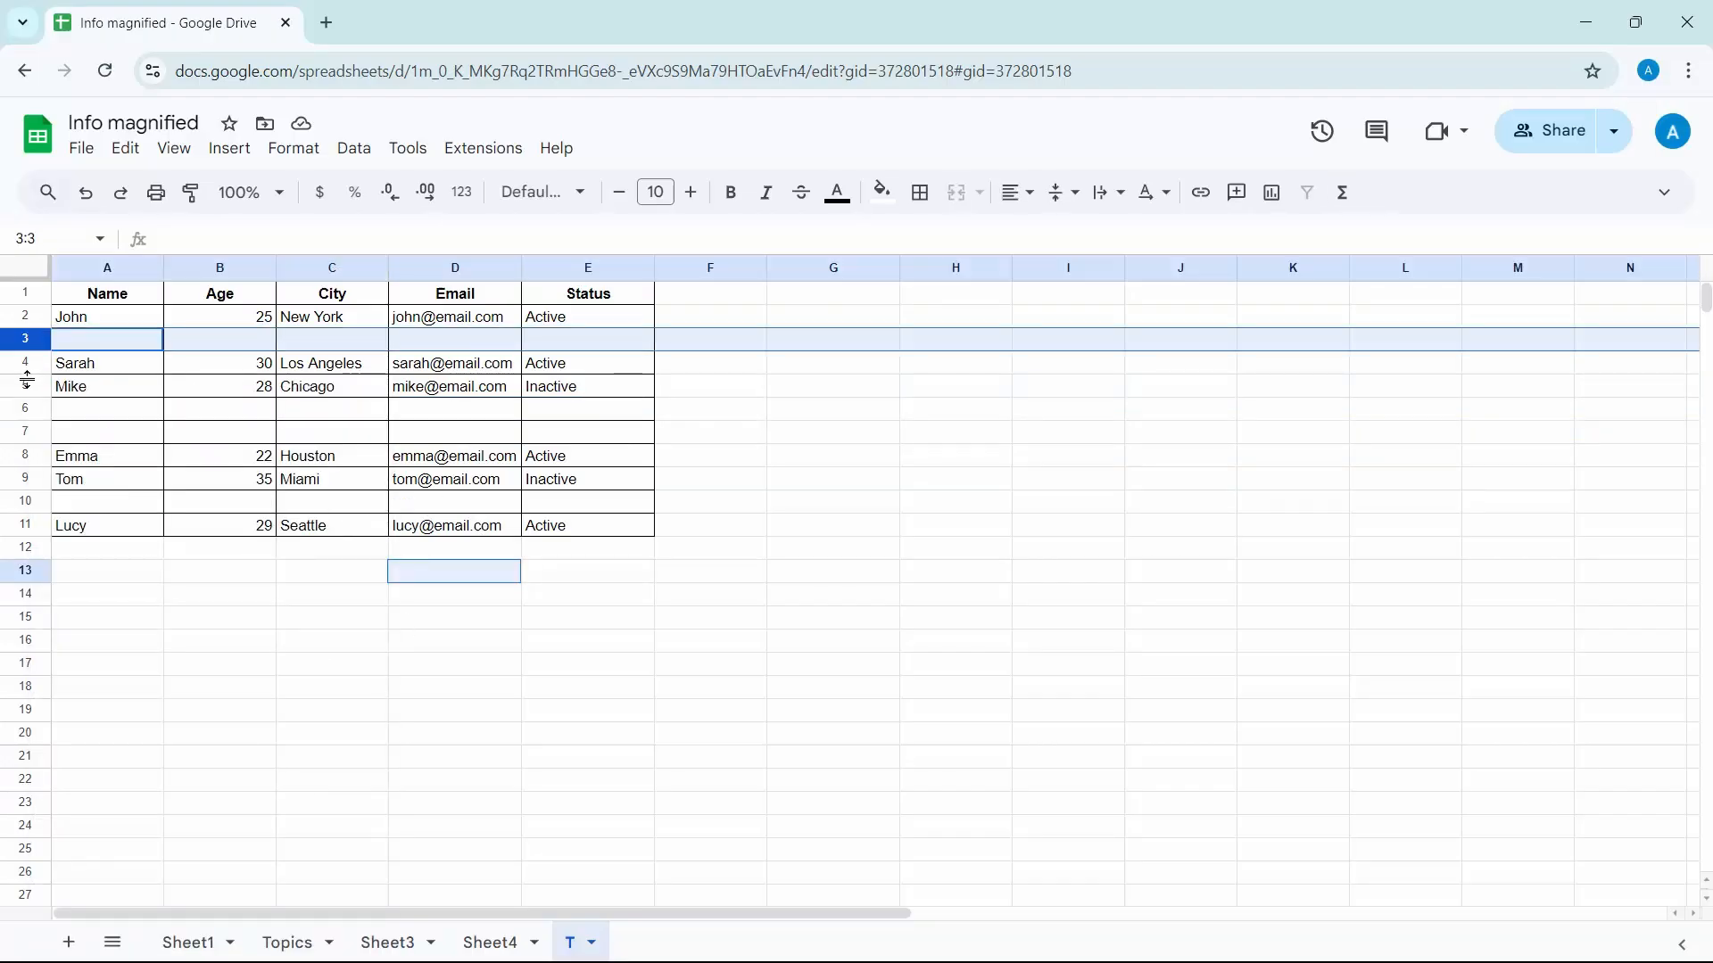
ctrl+click(27, 410)
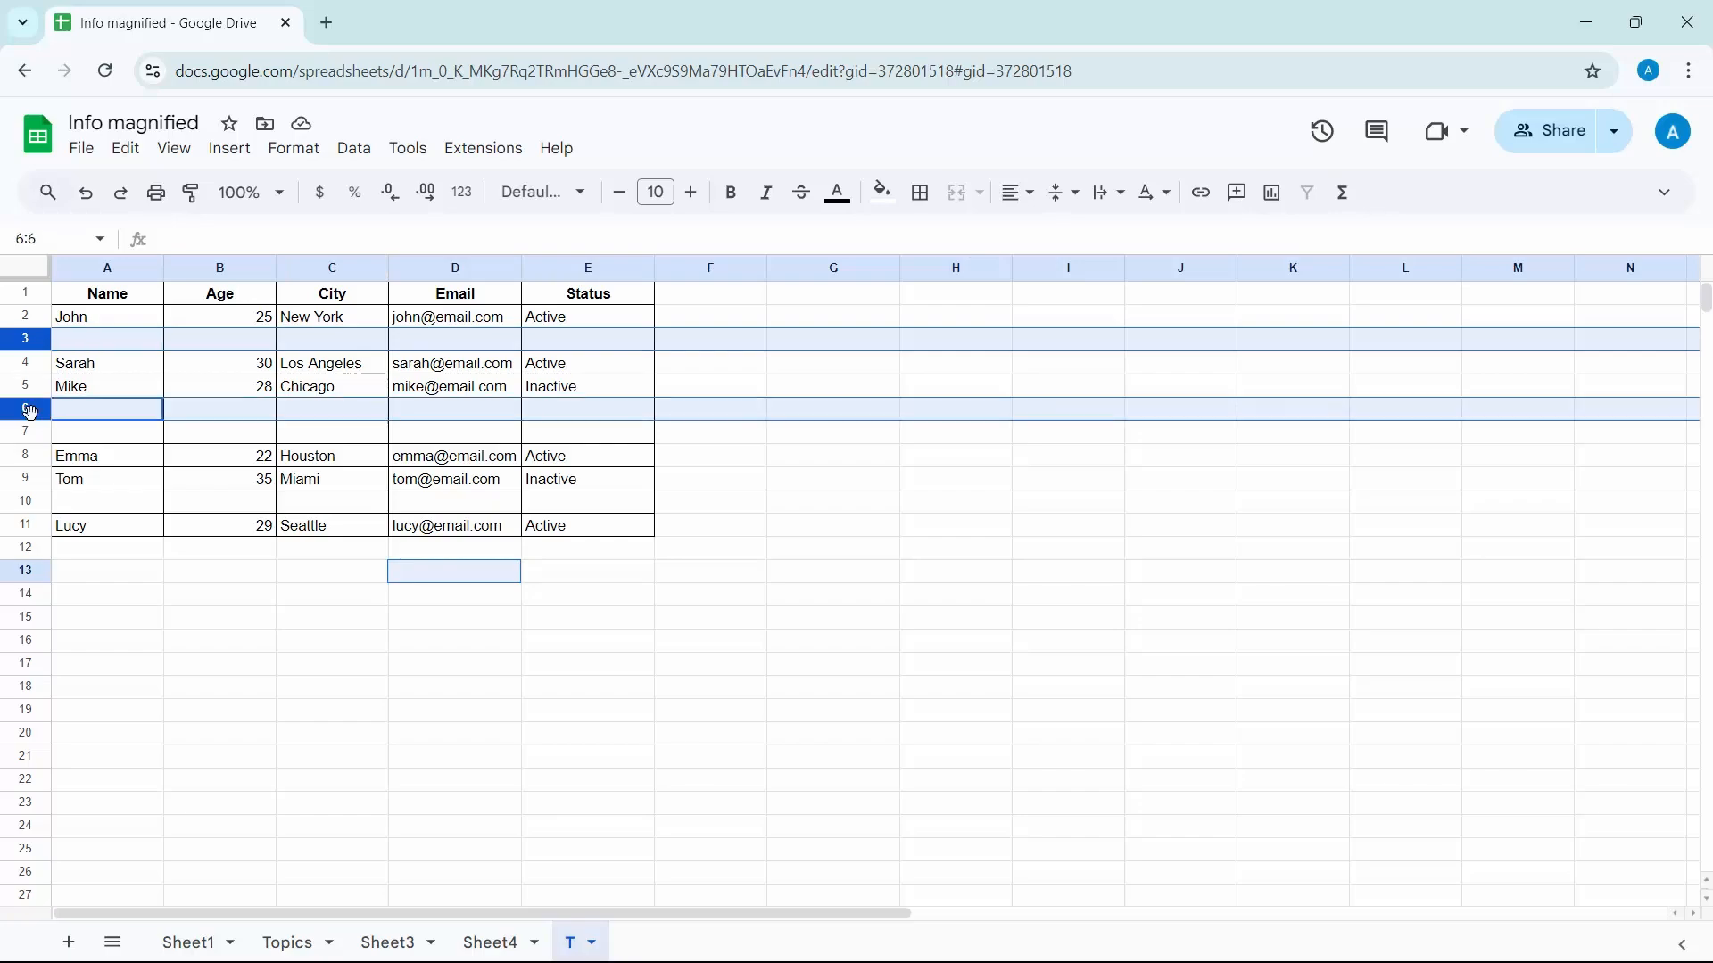
ctrl+click(27, 432)
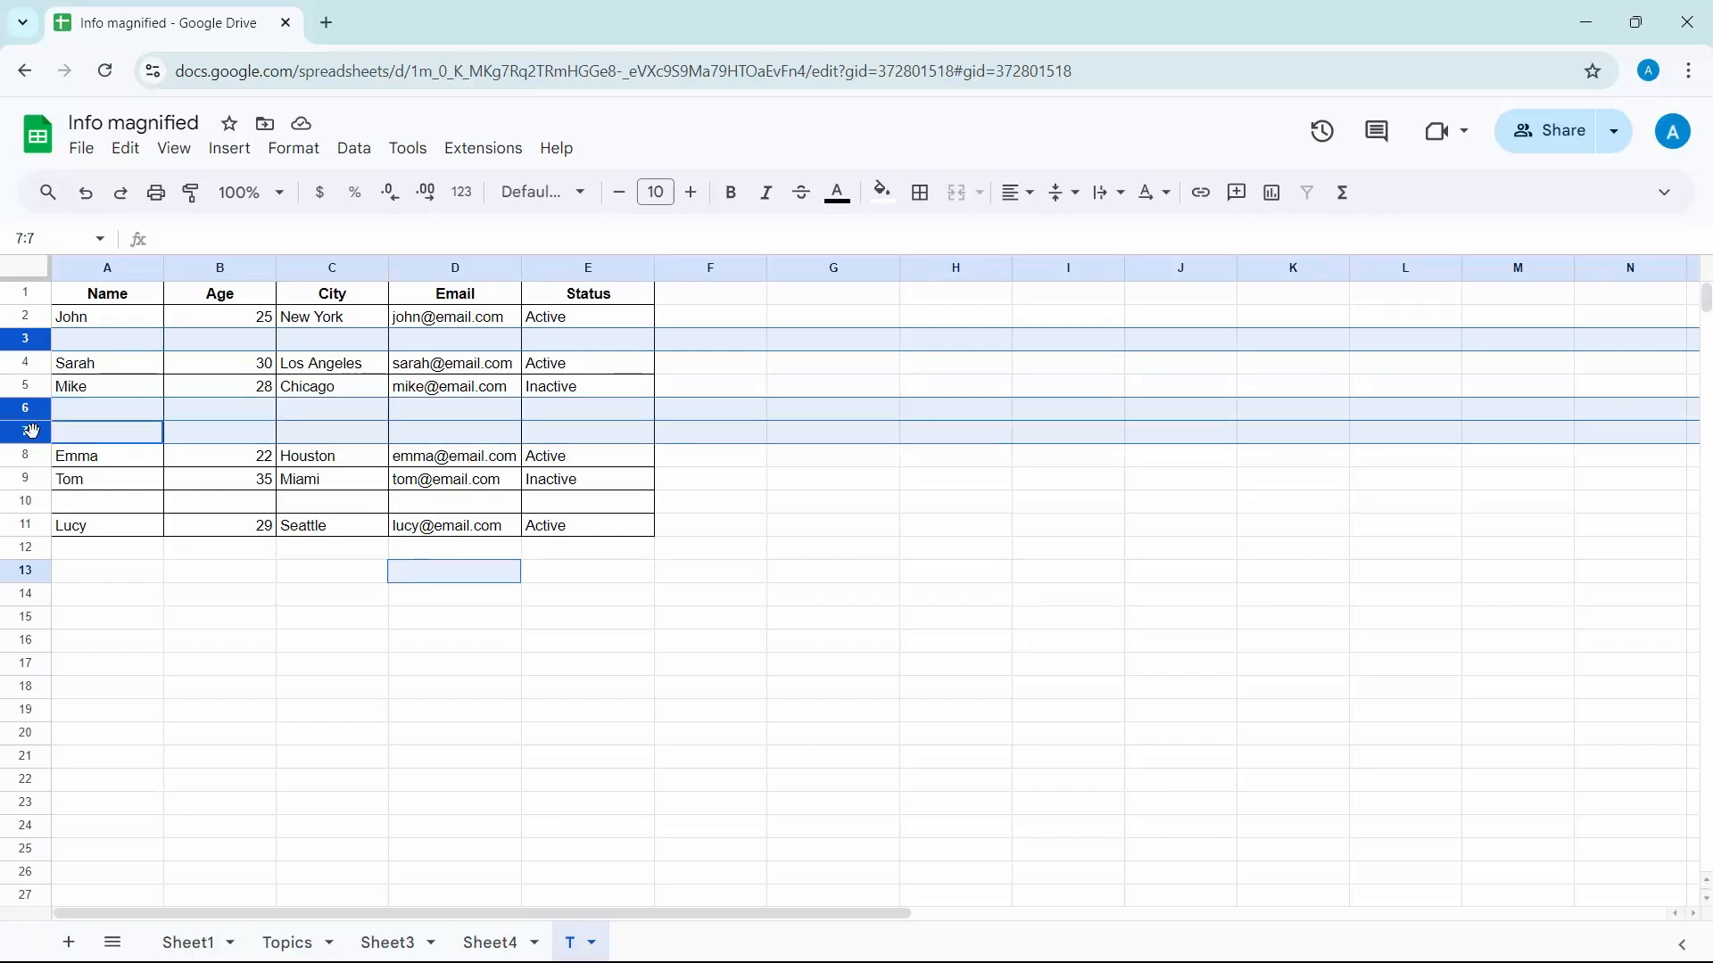
right_click(32, 433)
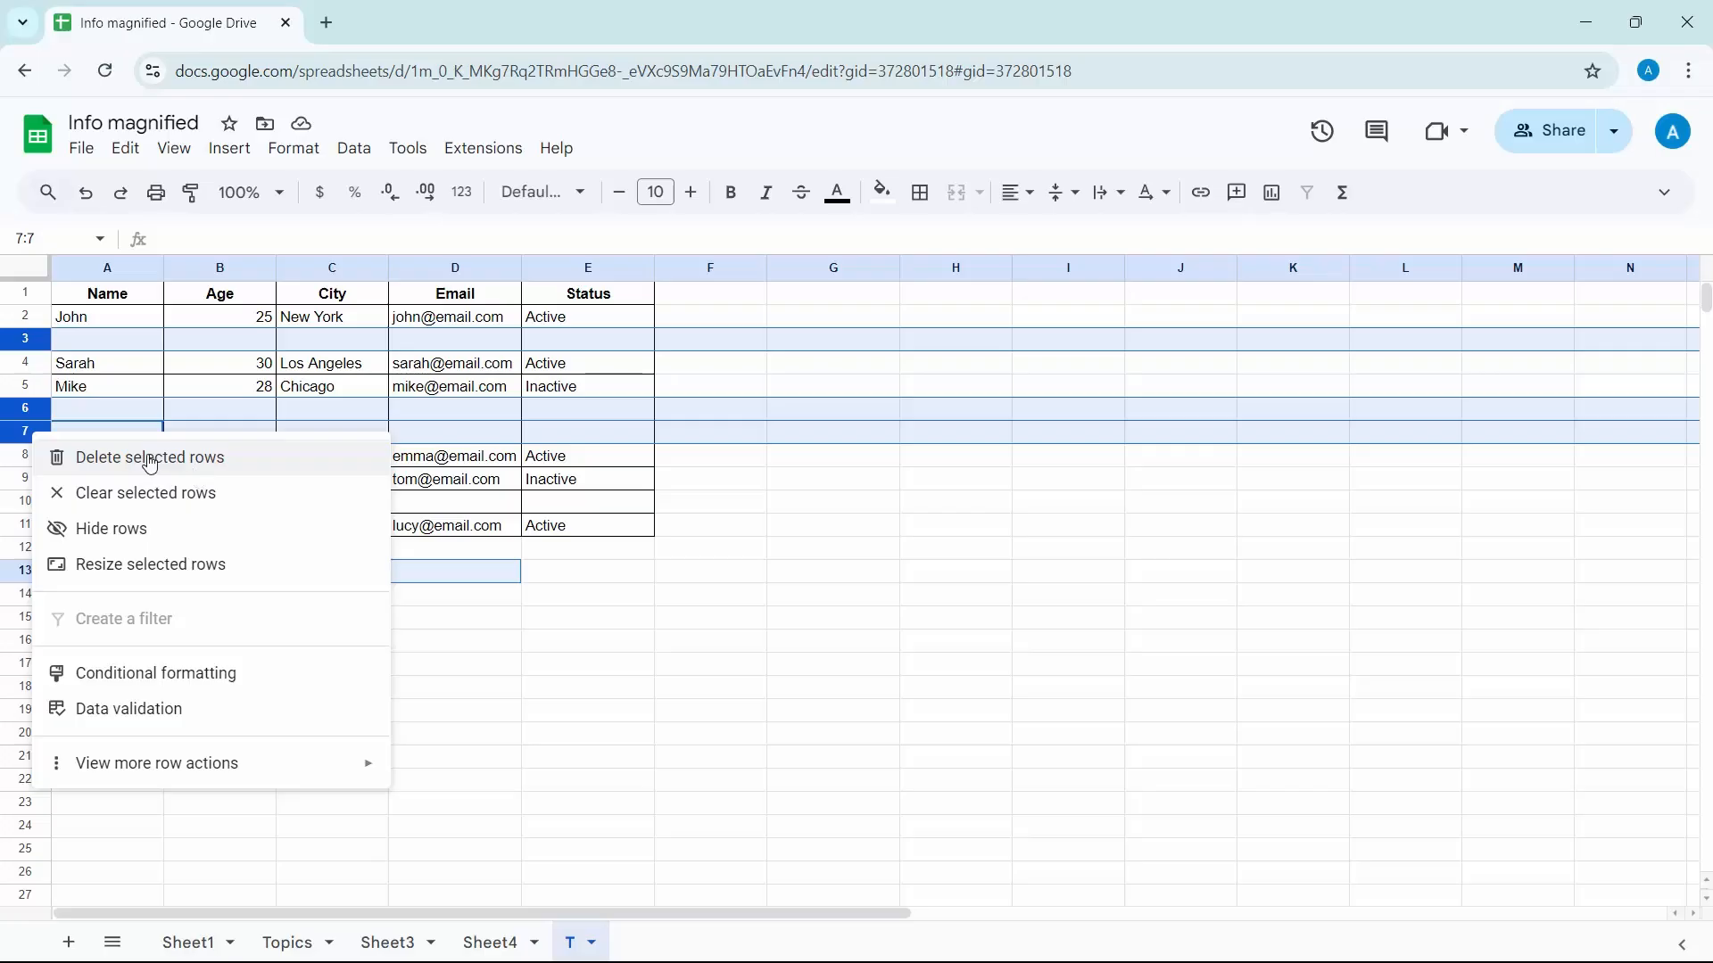
click(127, 150)
mouse_move(172, 473)
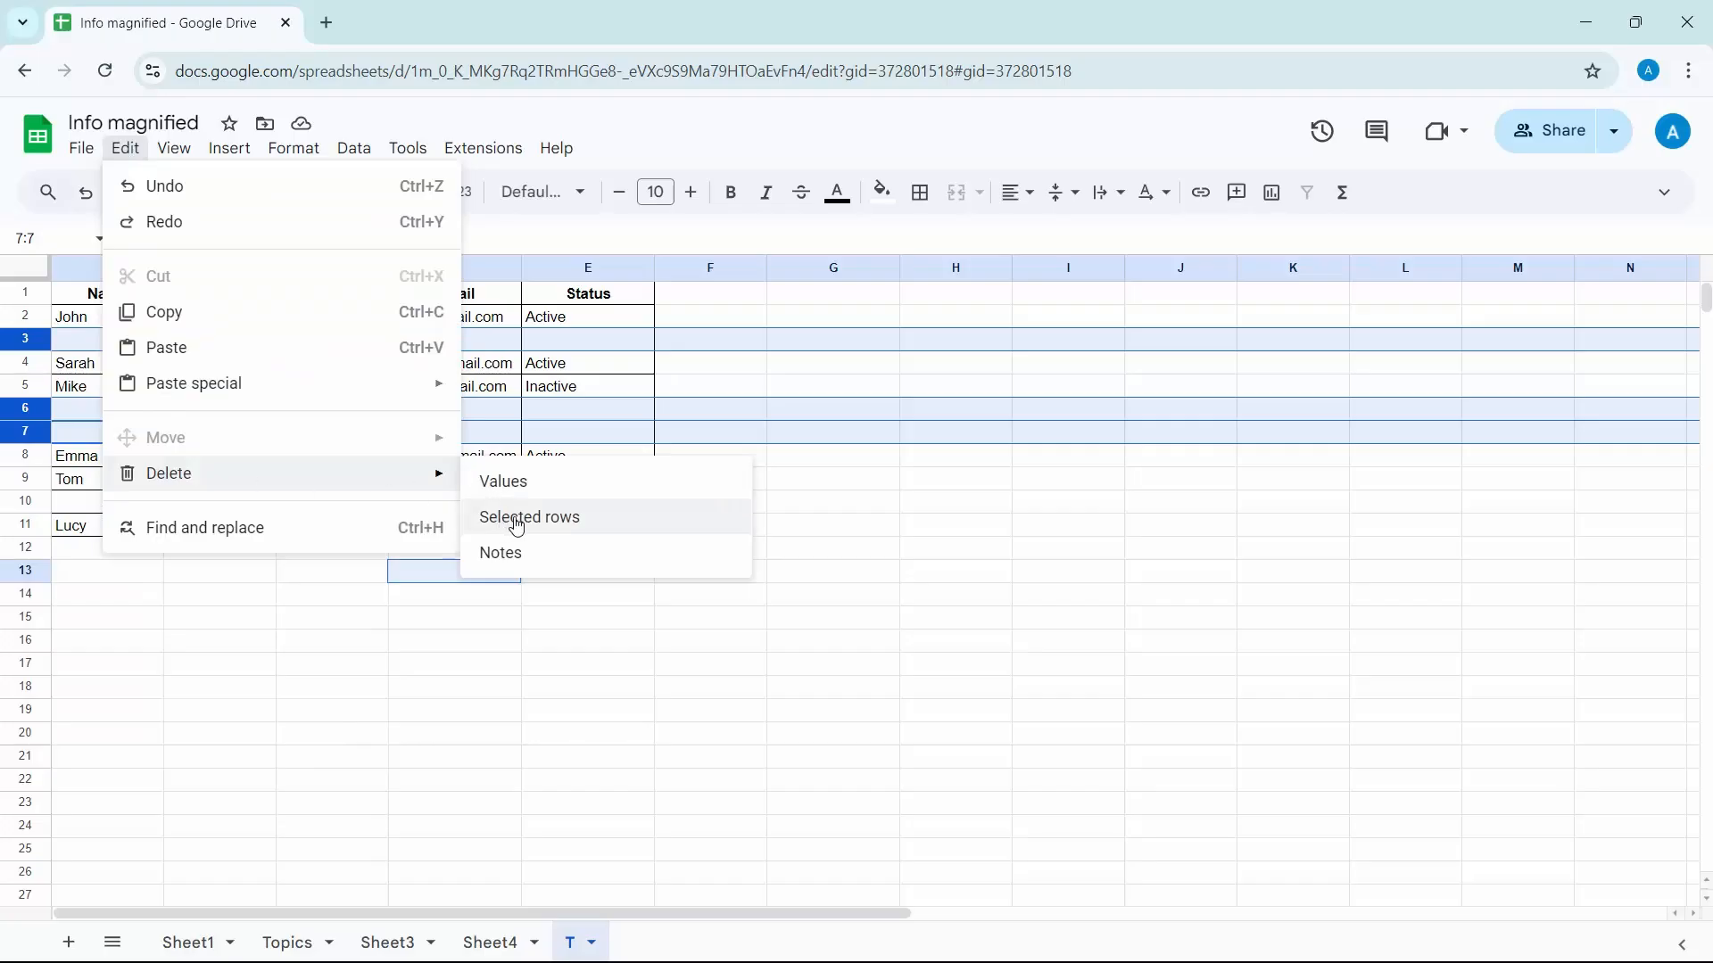
click(836, 560)
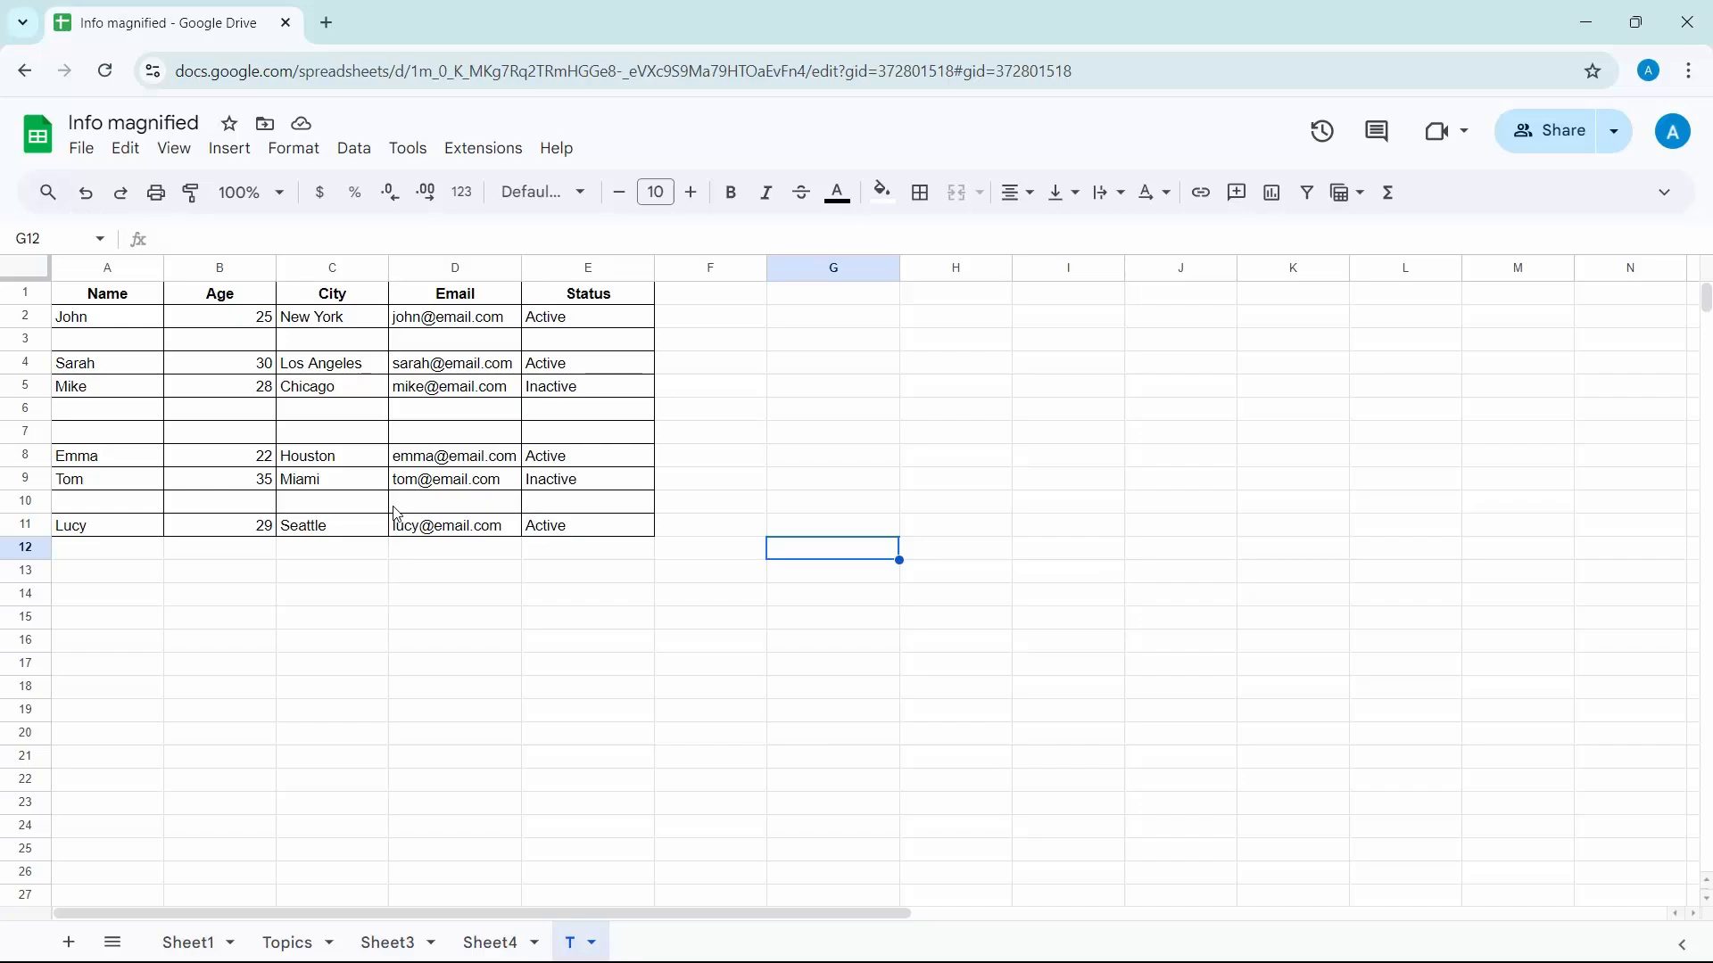
Create a filter view over the whole data table, range A1:E11, including the header row
click(33, 277)
click(117, 323)
key(Up)
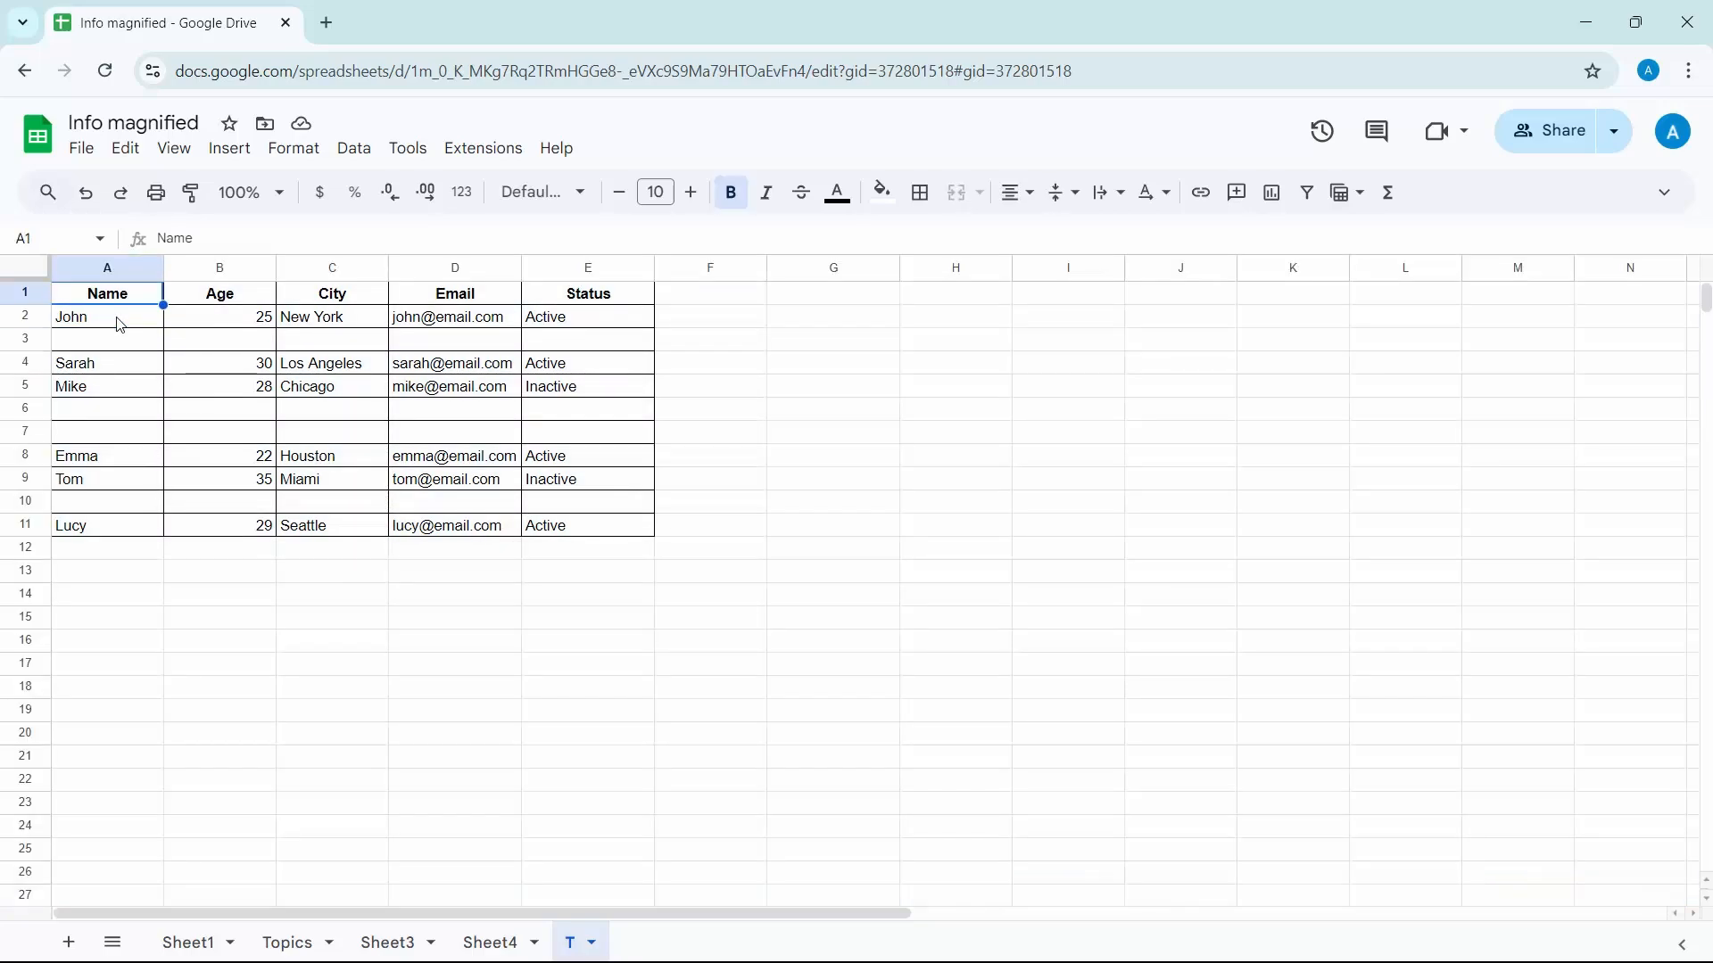
key(shift+Right)
key(shift+Right)
key(shift+Right)
key(Left)
key(shift+Right)
key(shift+Right)
key(shift+Right)
key(shift+Right)
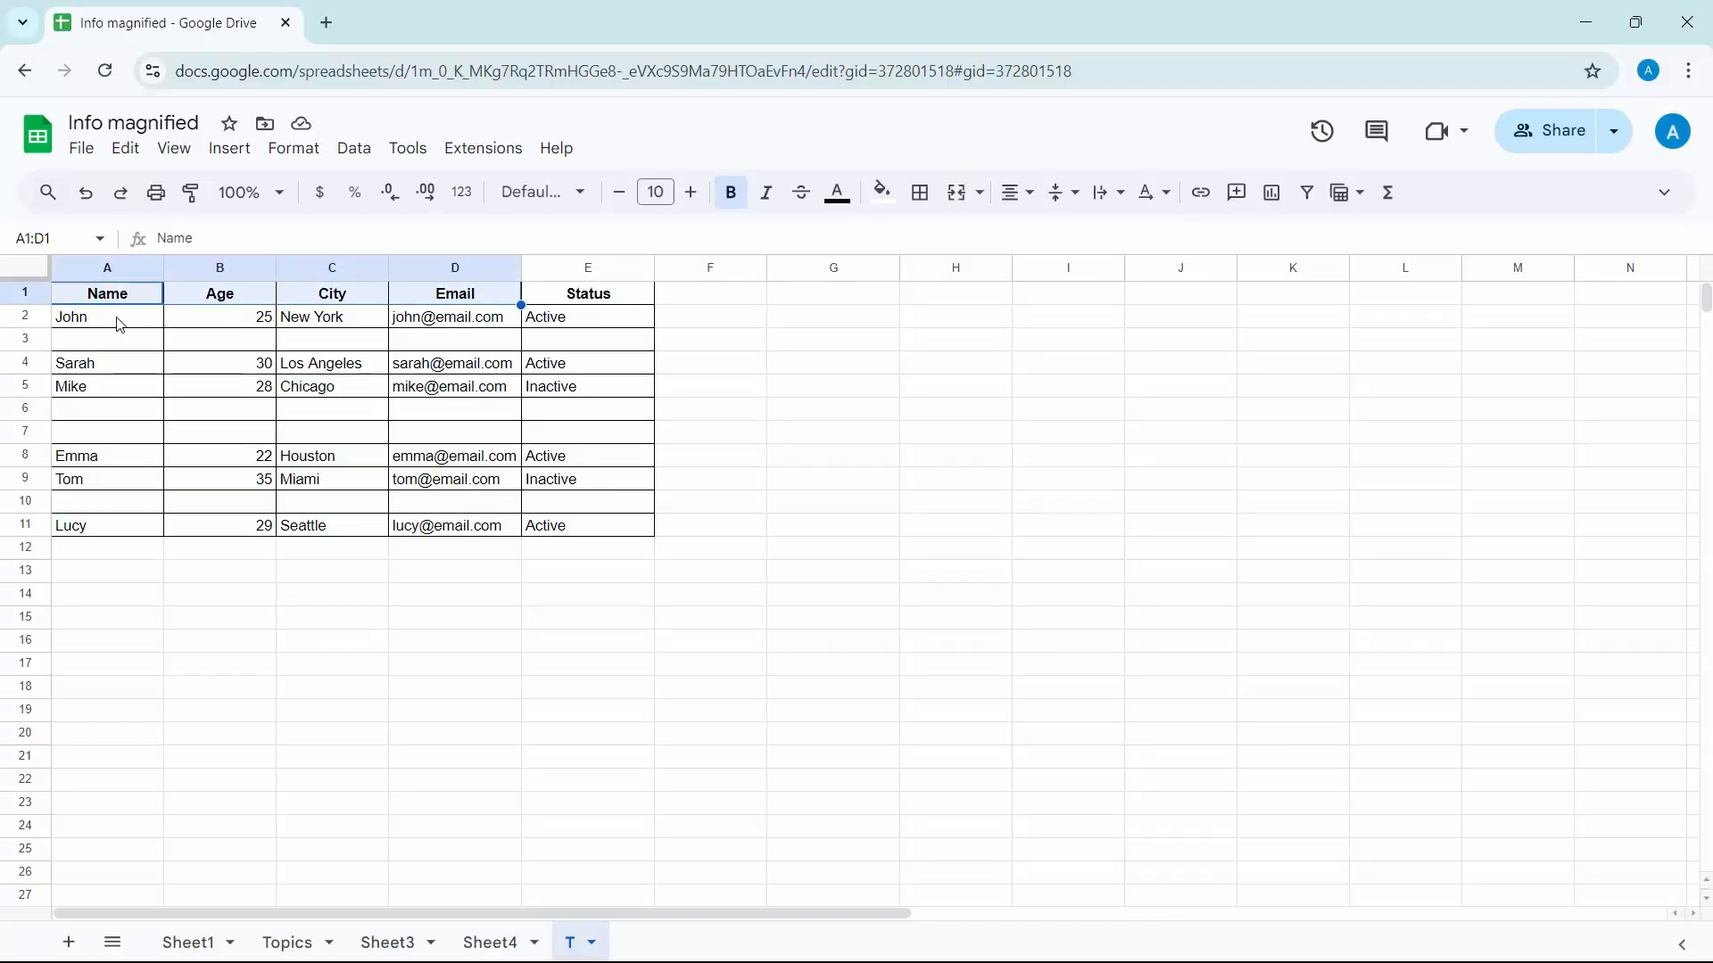
key(shift+Down)
key(shift+Down)
key(shift+Down)
key(shift+Down)
key(shift+Down)
key(shift+Down)
key(shift+Down)
key(shift+Down)
key(shift+Down)
key(shift+Down)
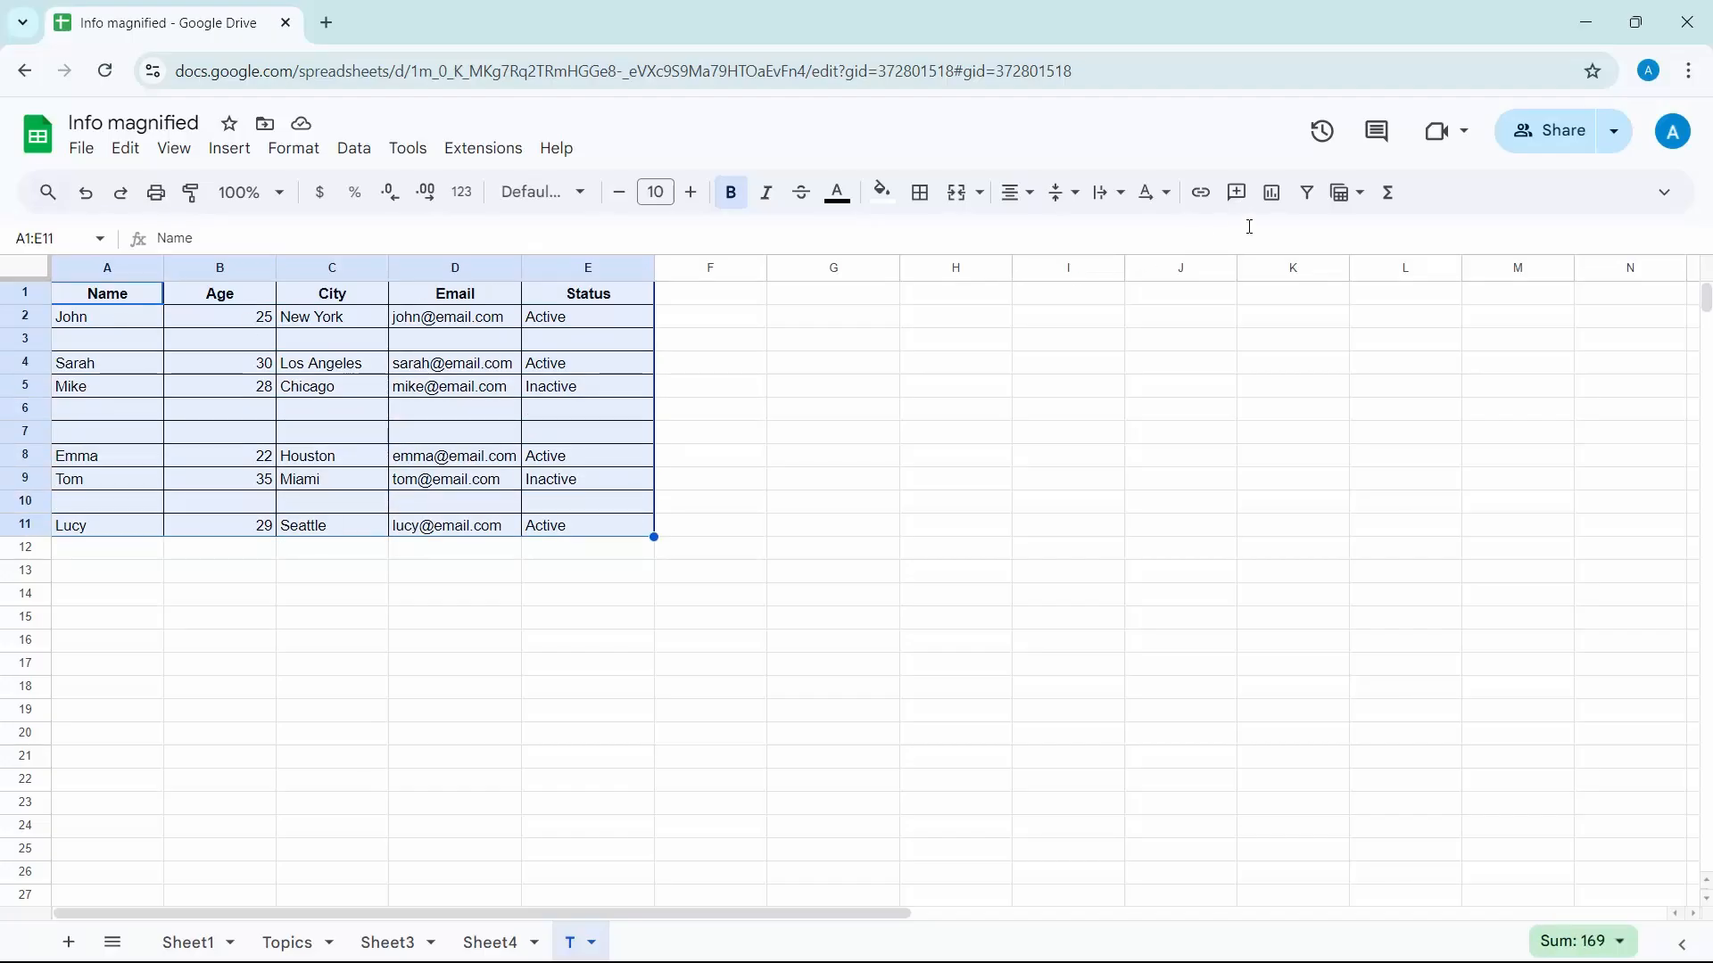
click(1343, 195)
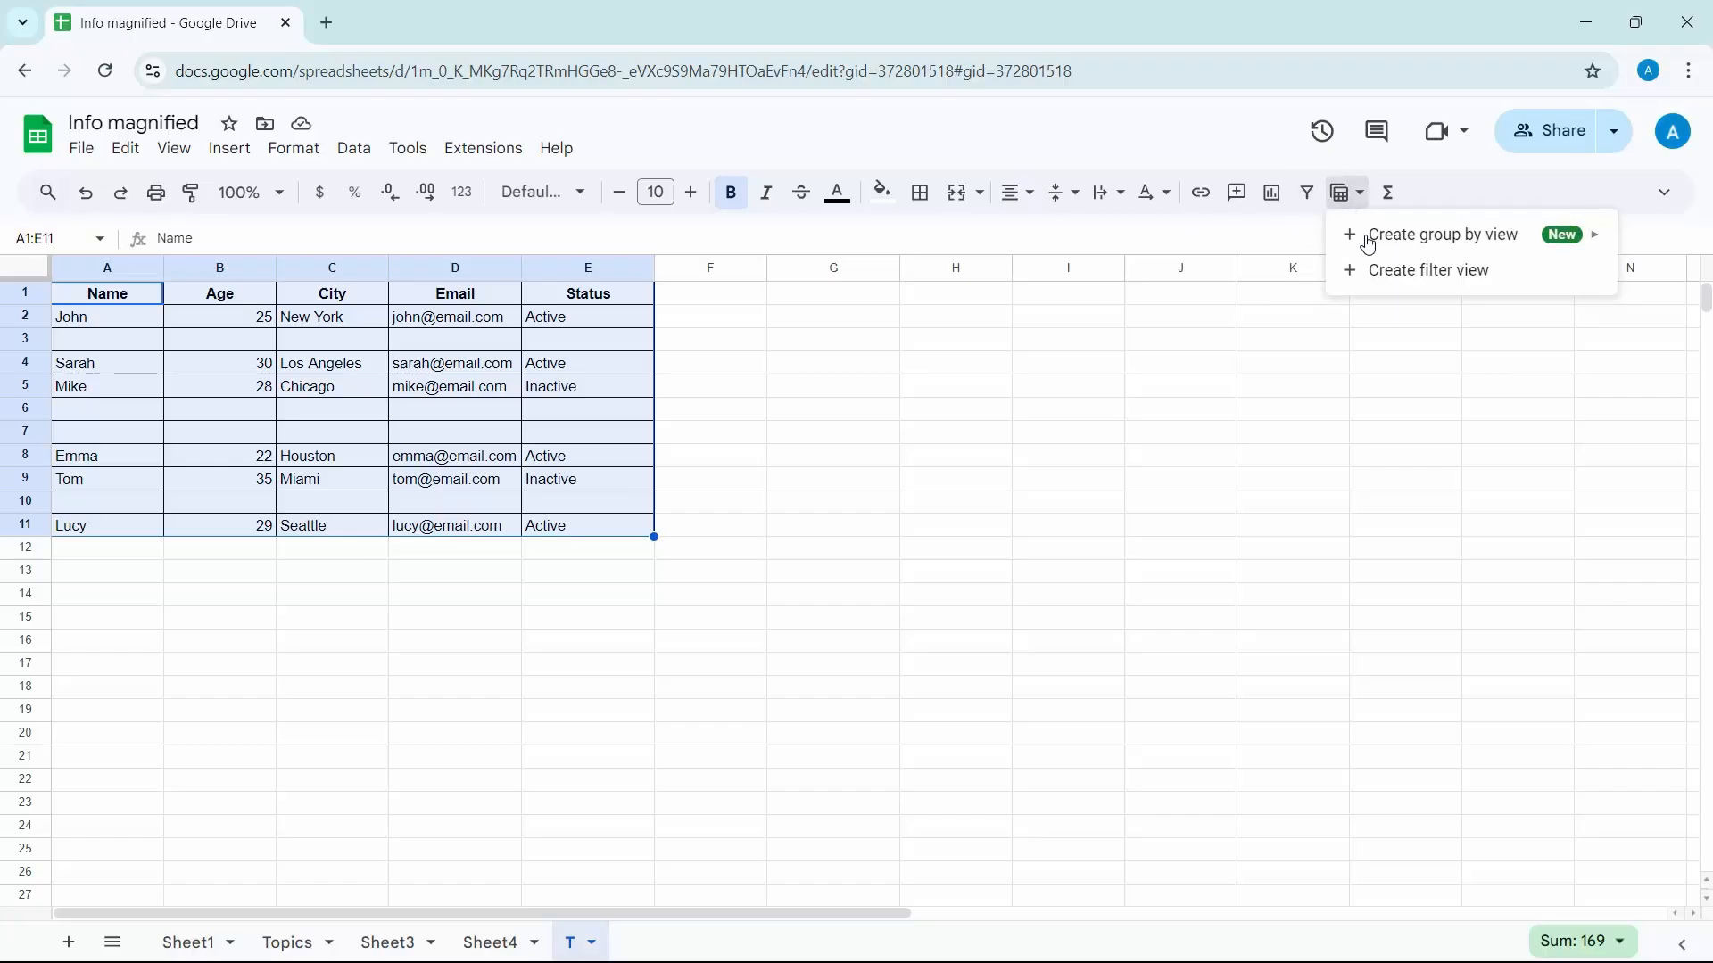
click(1382, 282)
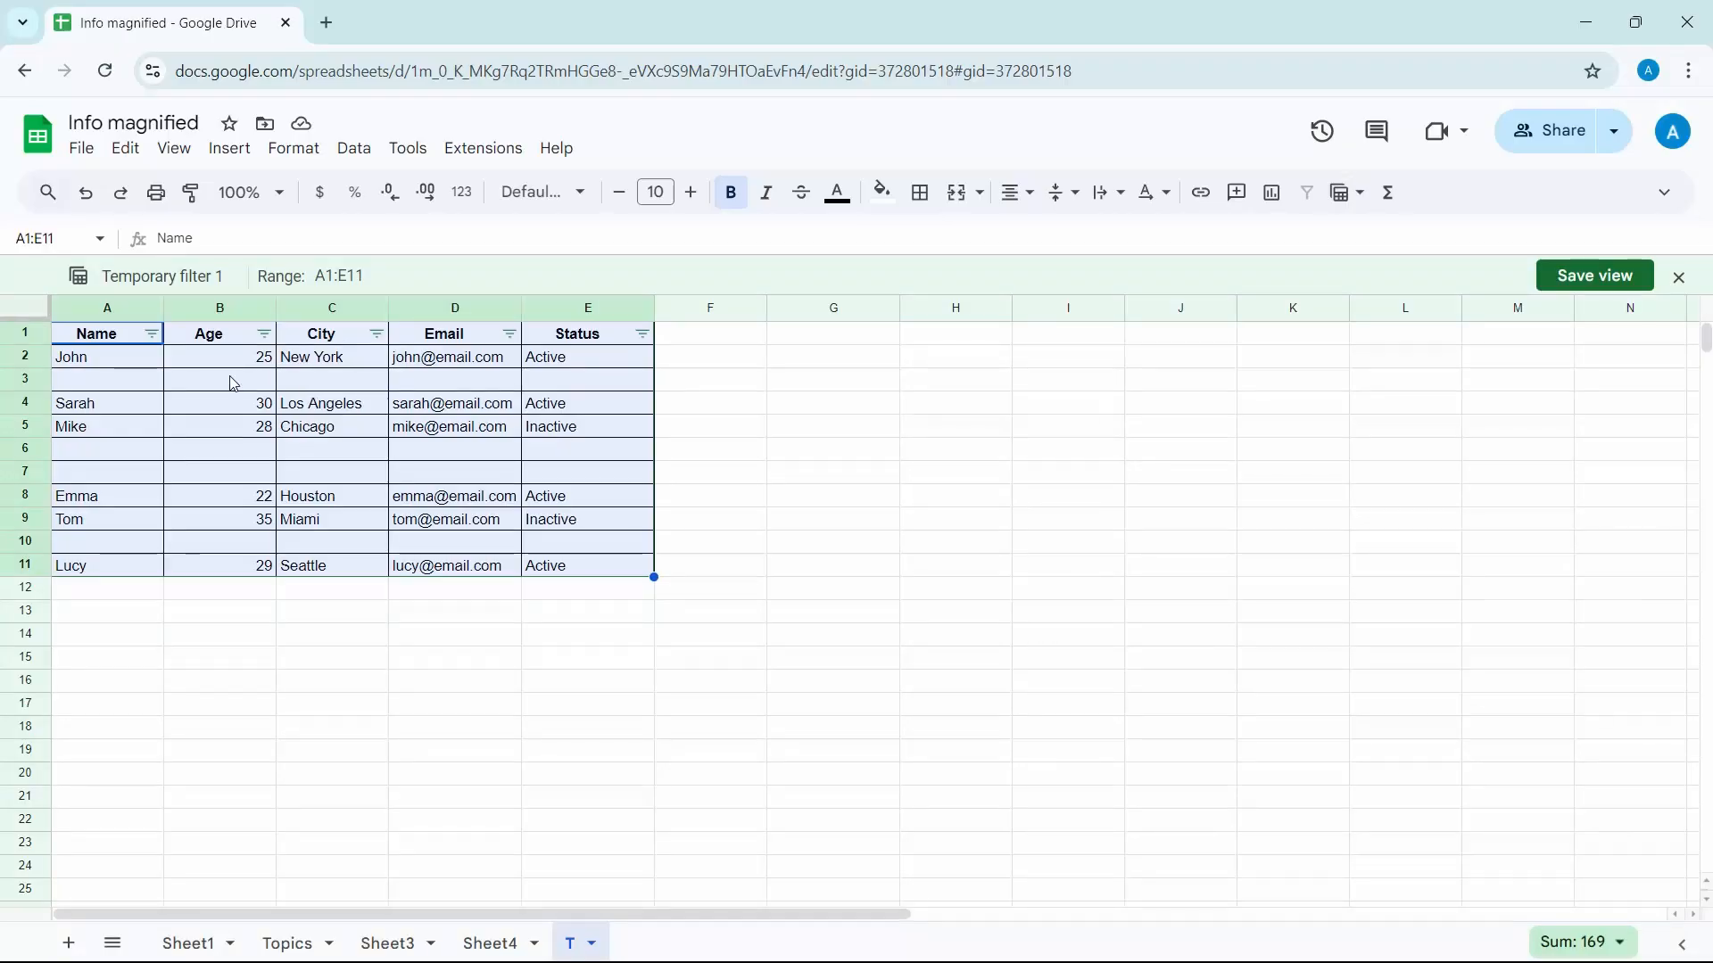
Filter the Name column by values so that only (Blanks) is selected
click(153, 336)
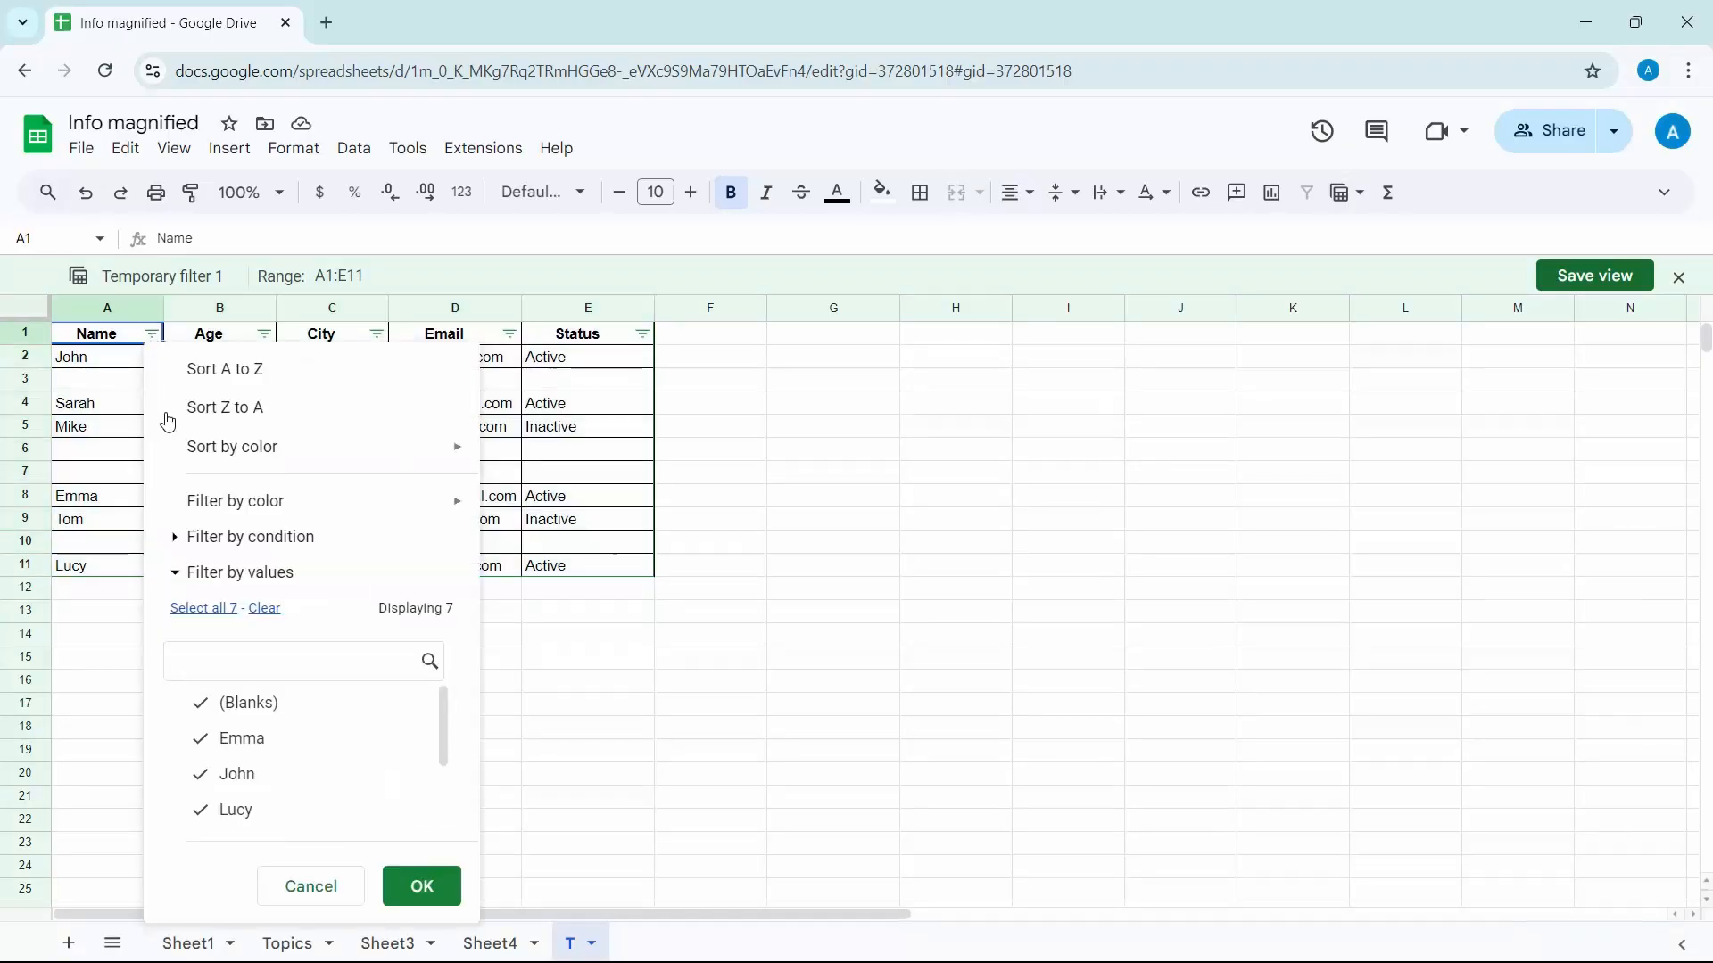
click(264, 608)
click(254, 704)
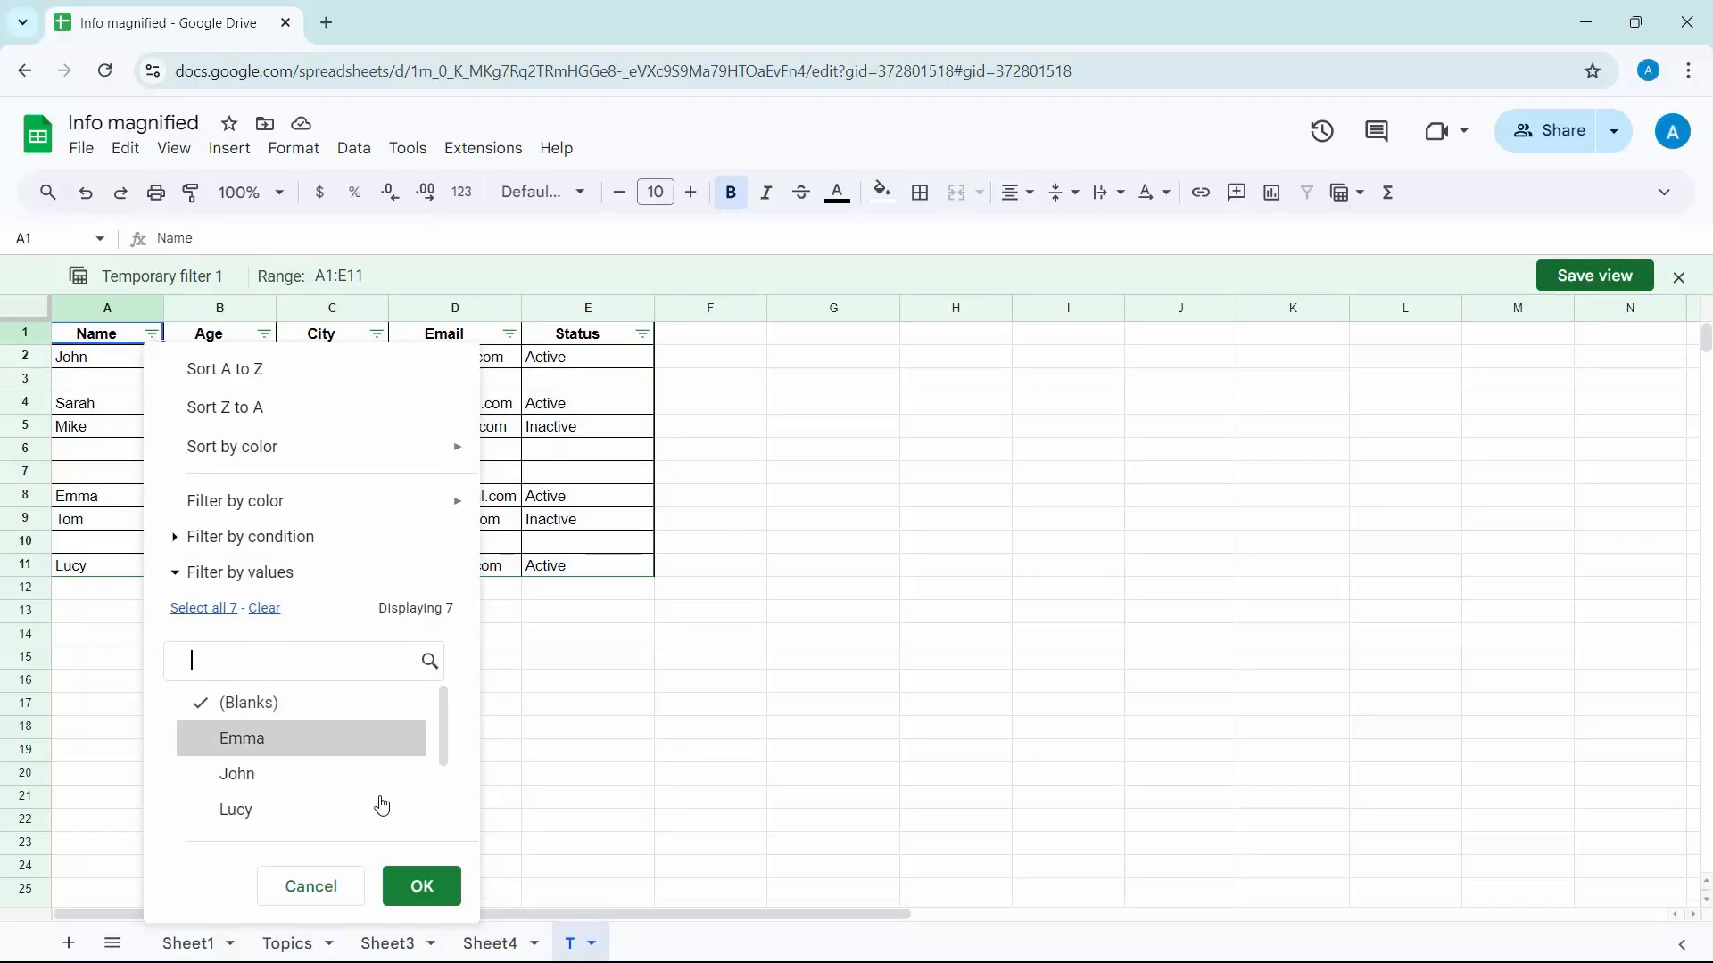
click(425, 885)
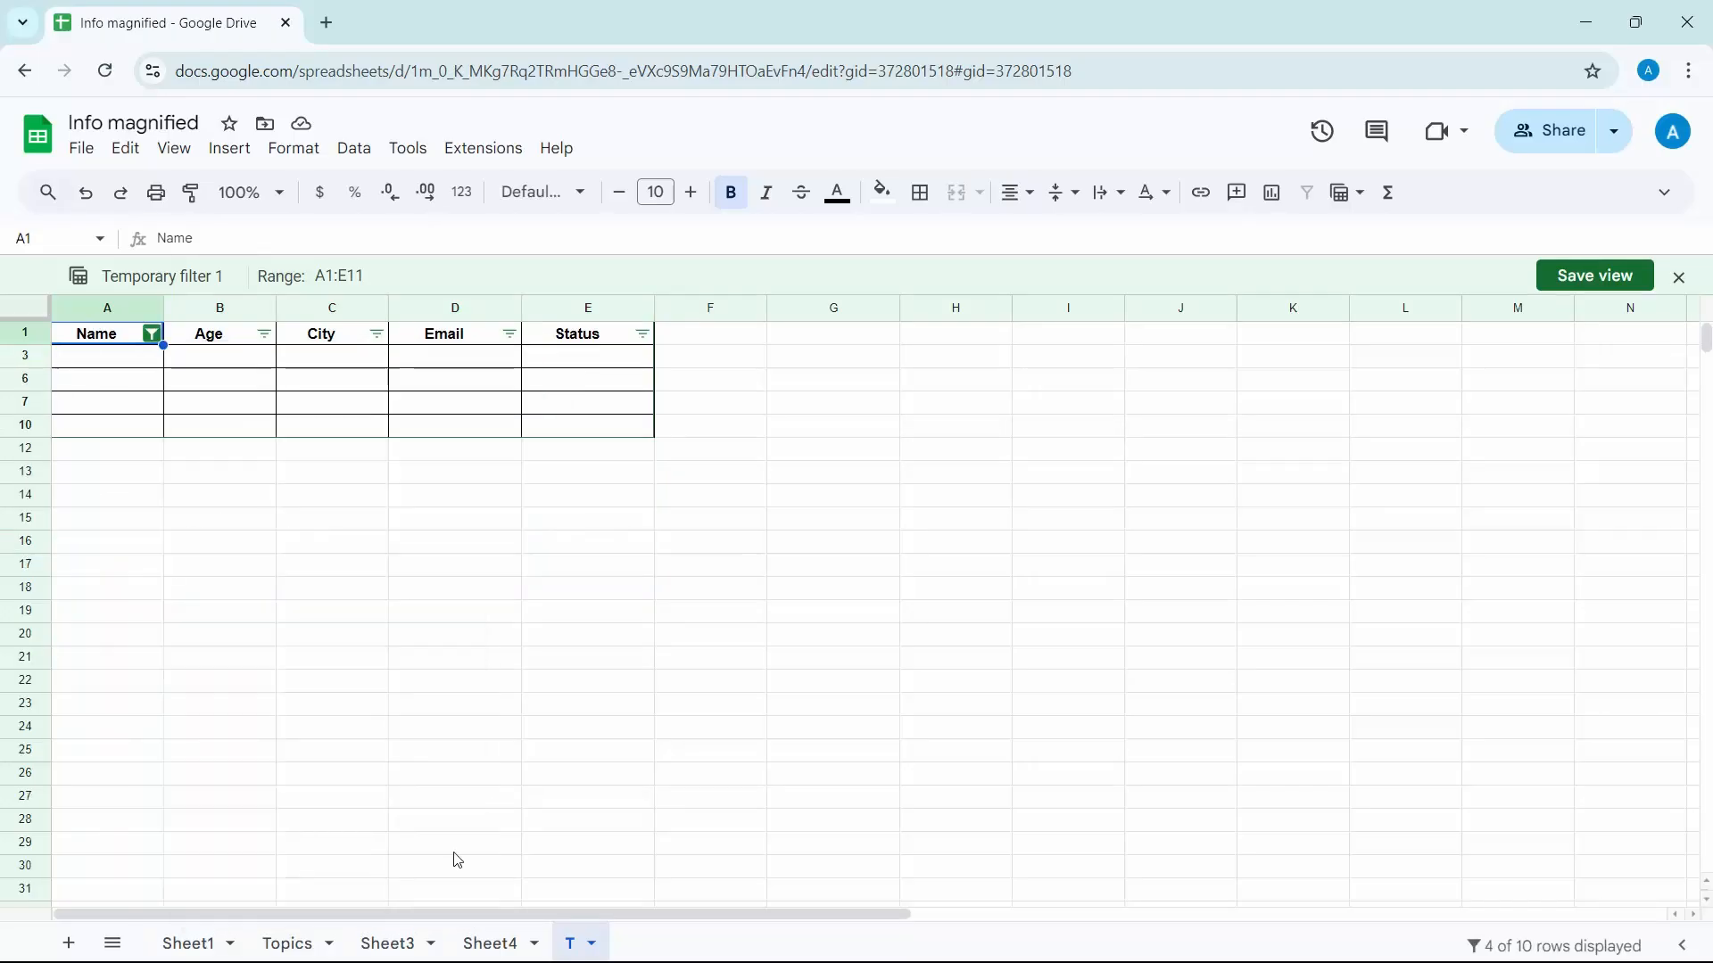
Delete the filtered blank rows 3, 6, 7 and 10 below the header together
click(29, 355)
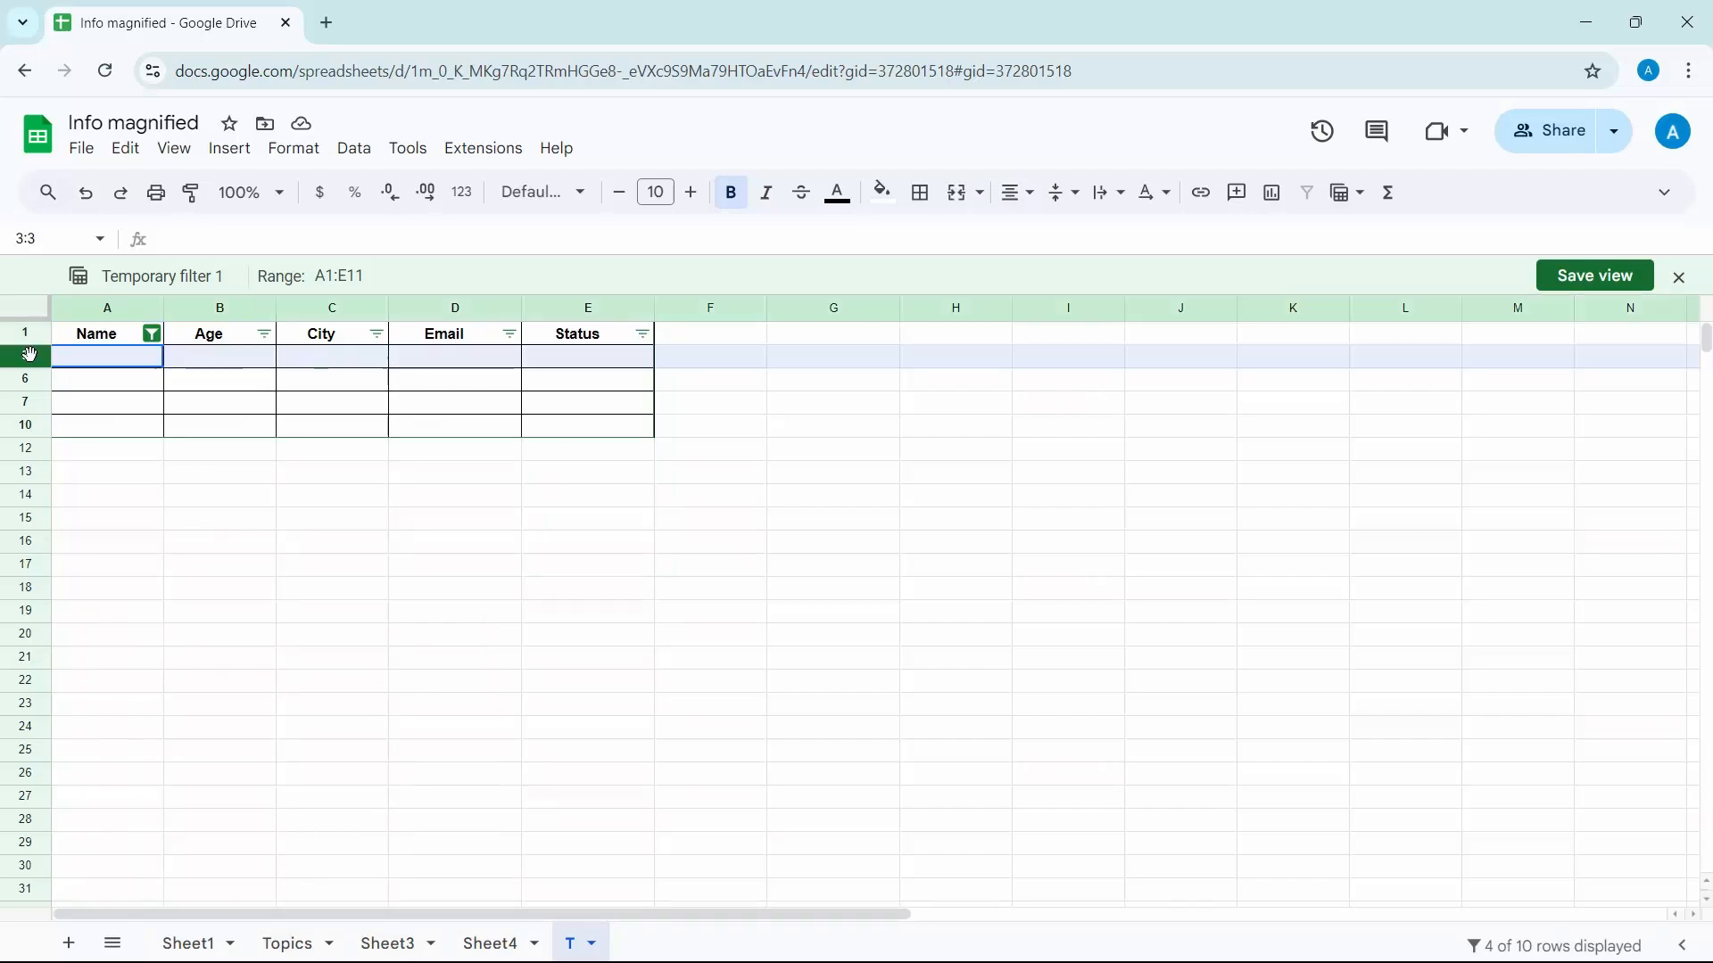
key(shift+Down)
key(shift+Down)
key(shift+Down)
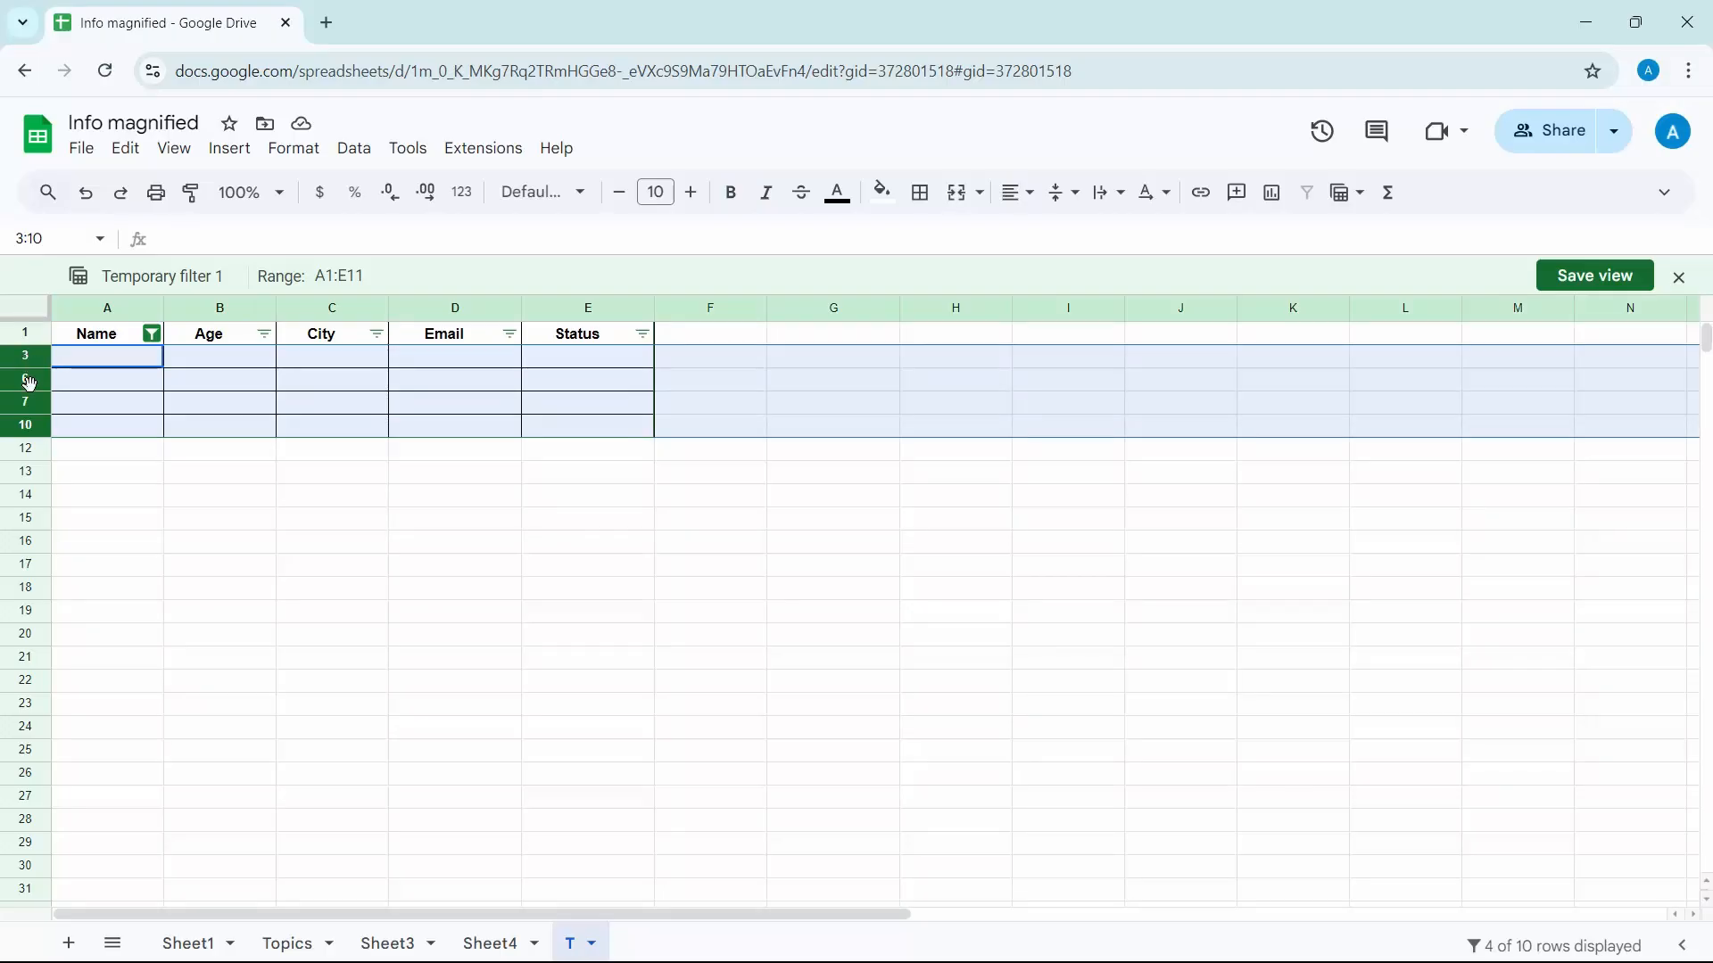
right_click(29, 383)
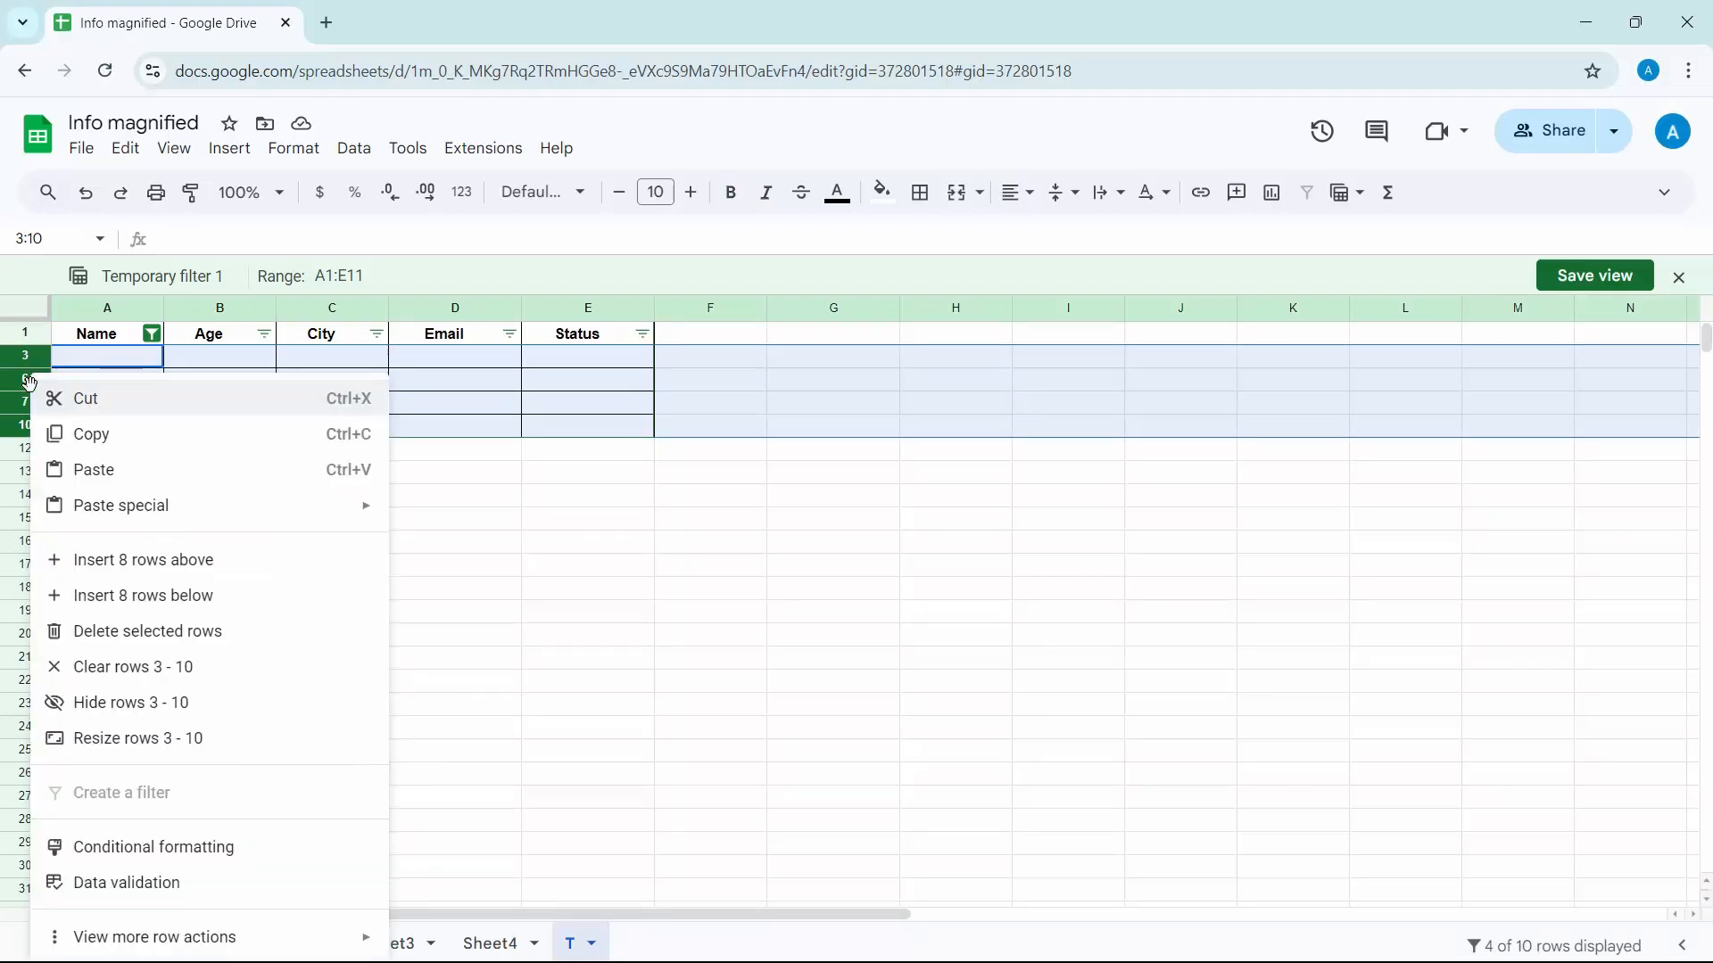
click(117, 632)
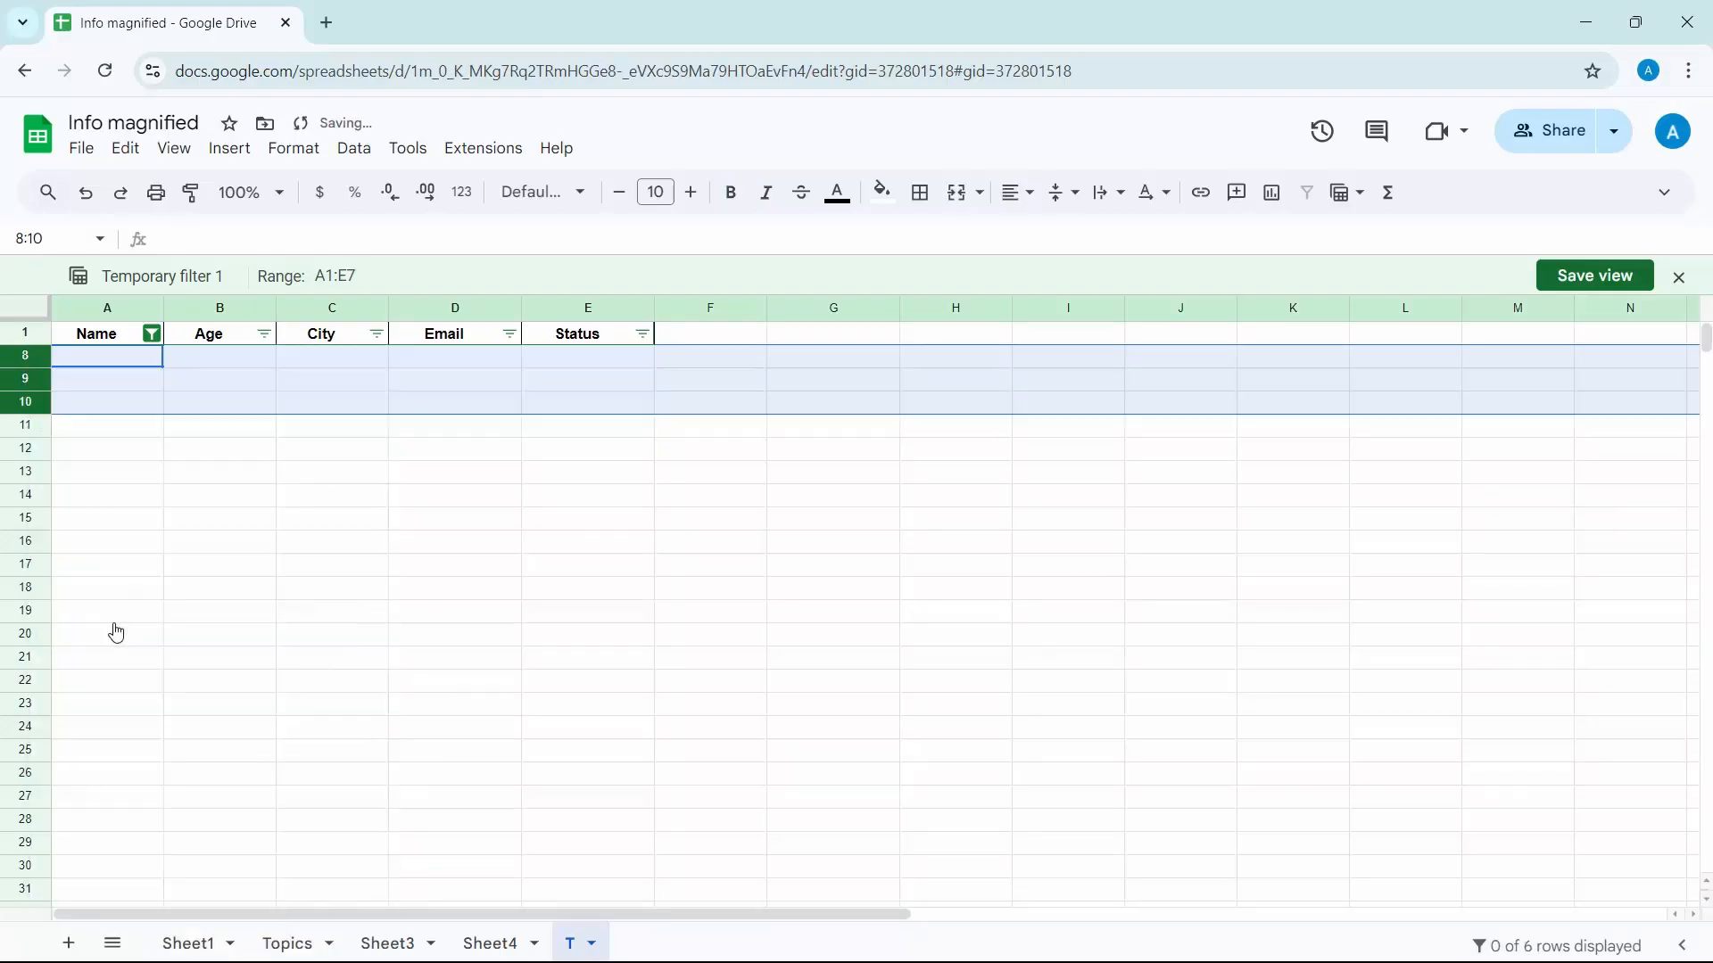
Exit the temporary filter view without saving it, returning to the normal view of the table
click(1347, 212)
click(1378, 413)
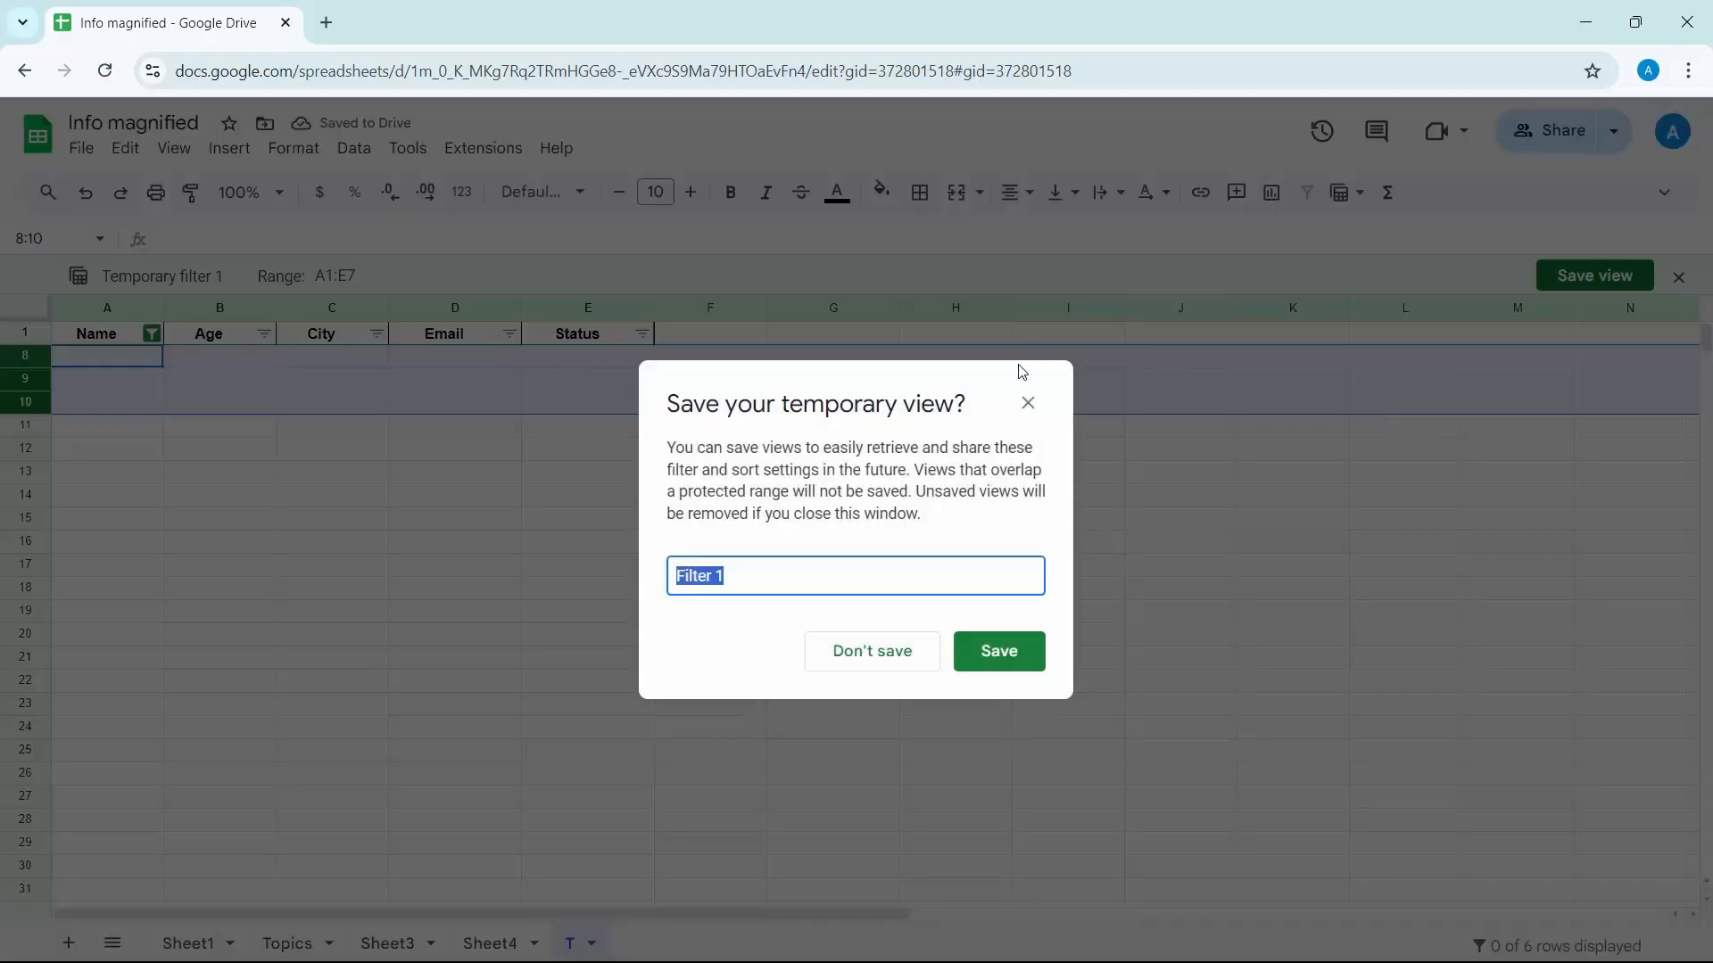
click(896, 649)
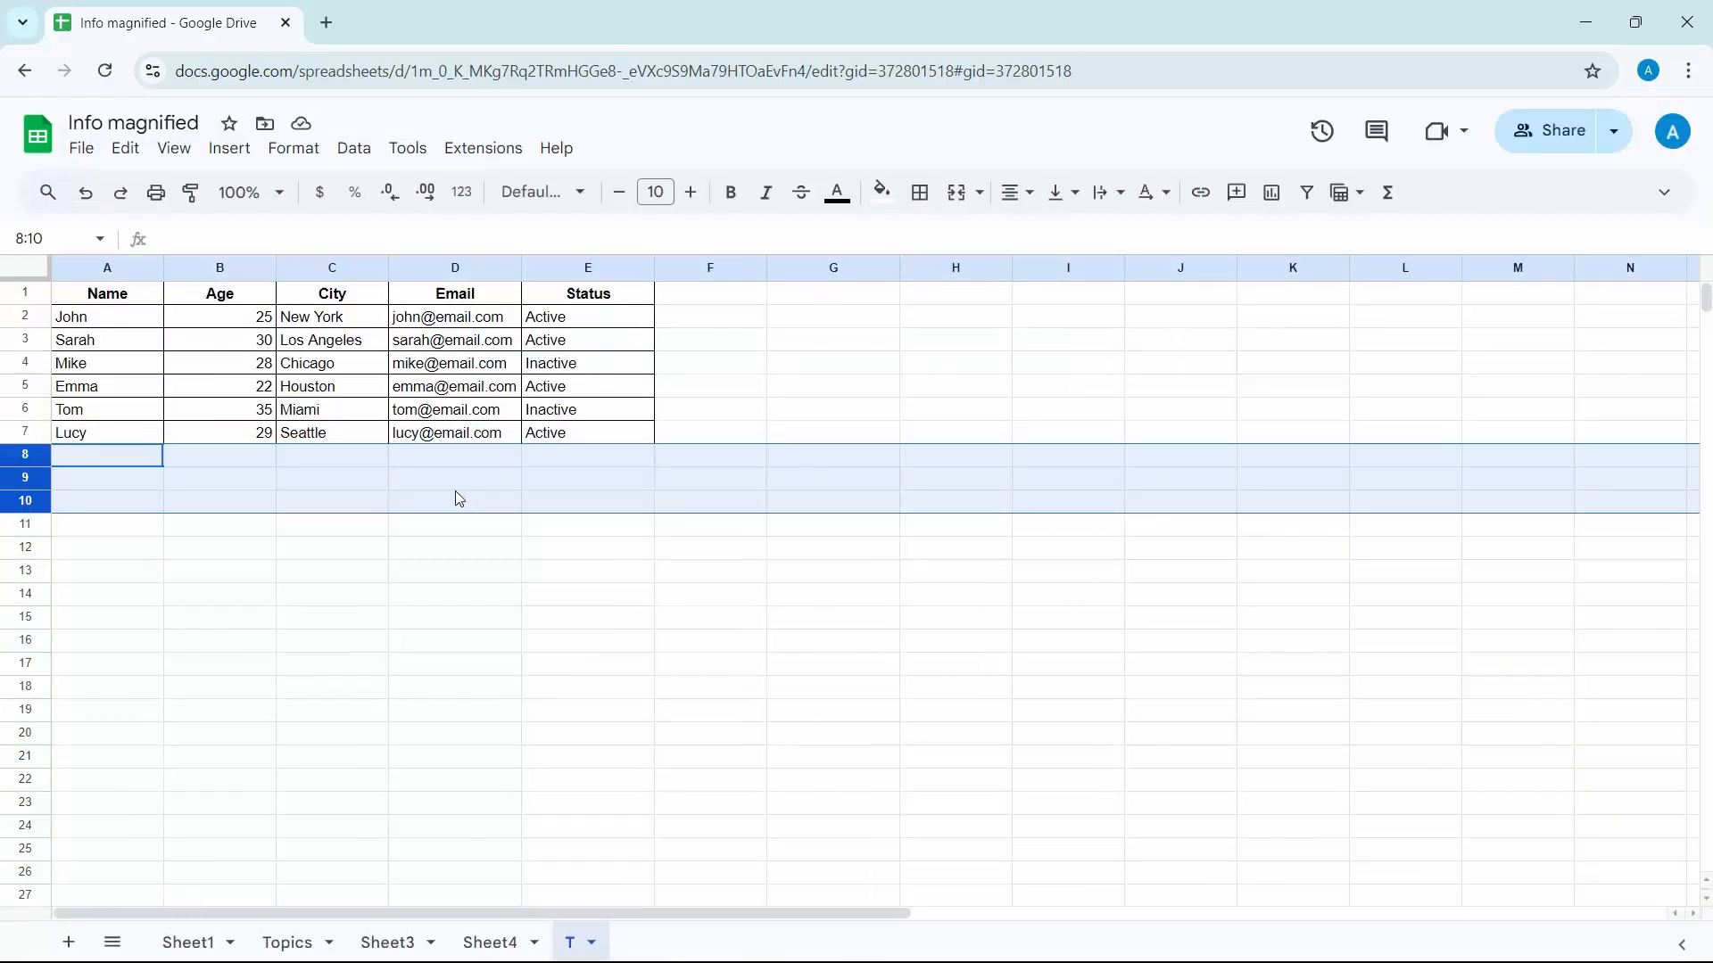
click(198, 400)
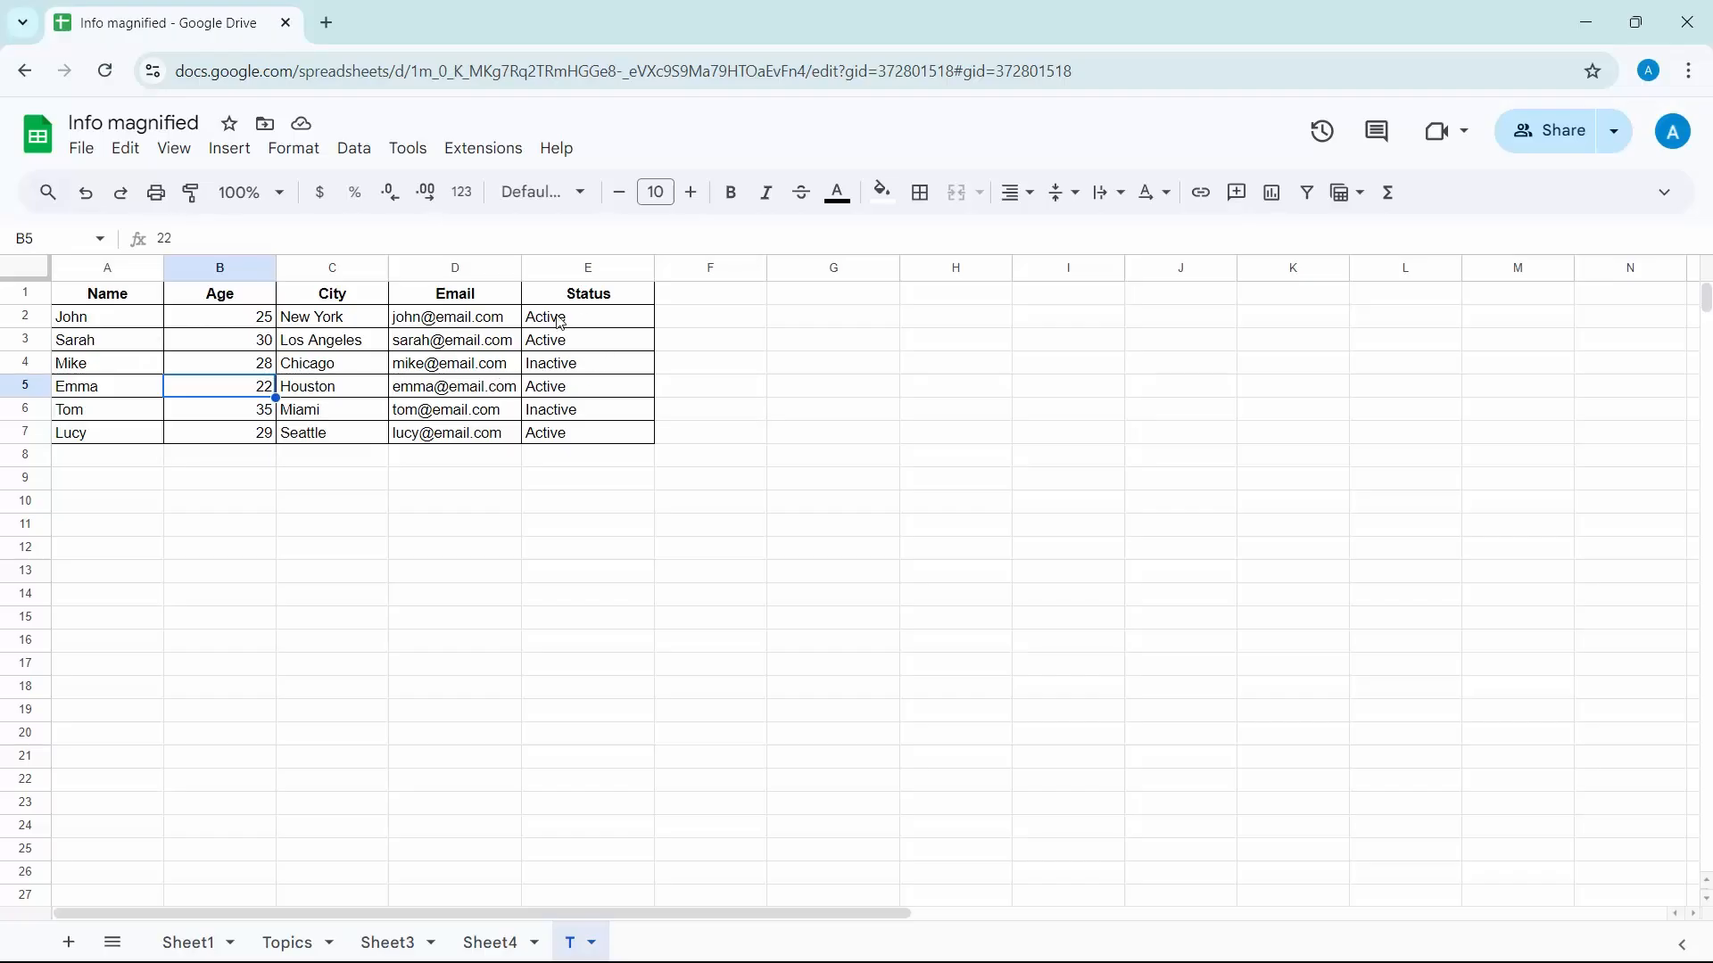
Center the contents of the whole table, range A1:E7, horizontally
click(110, 294)
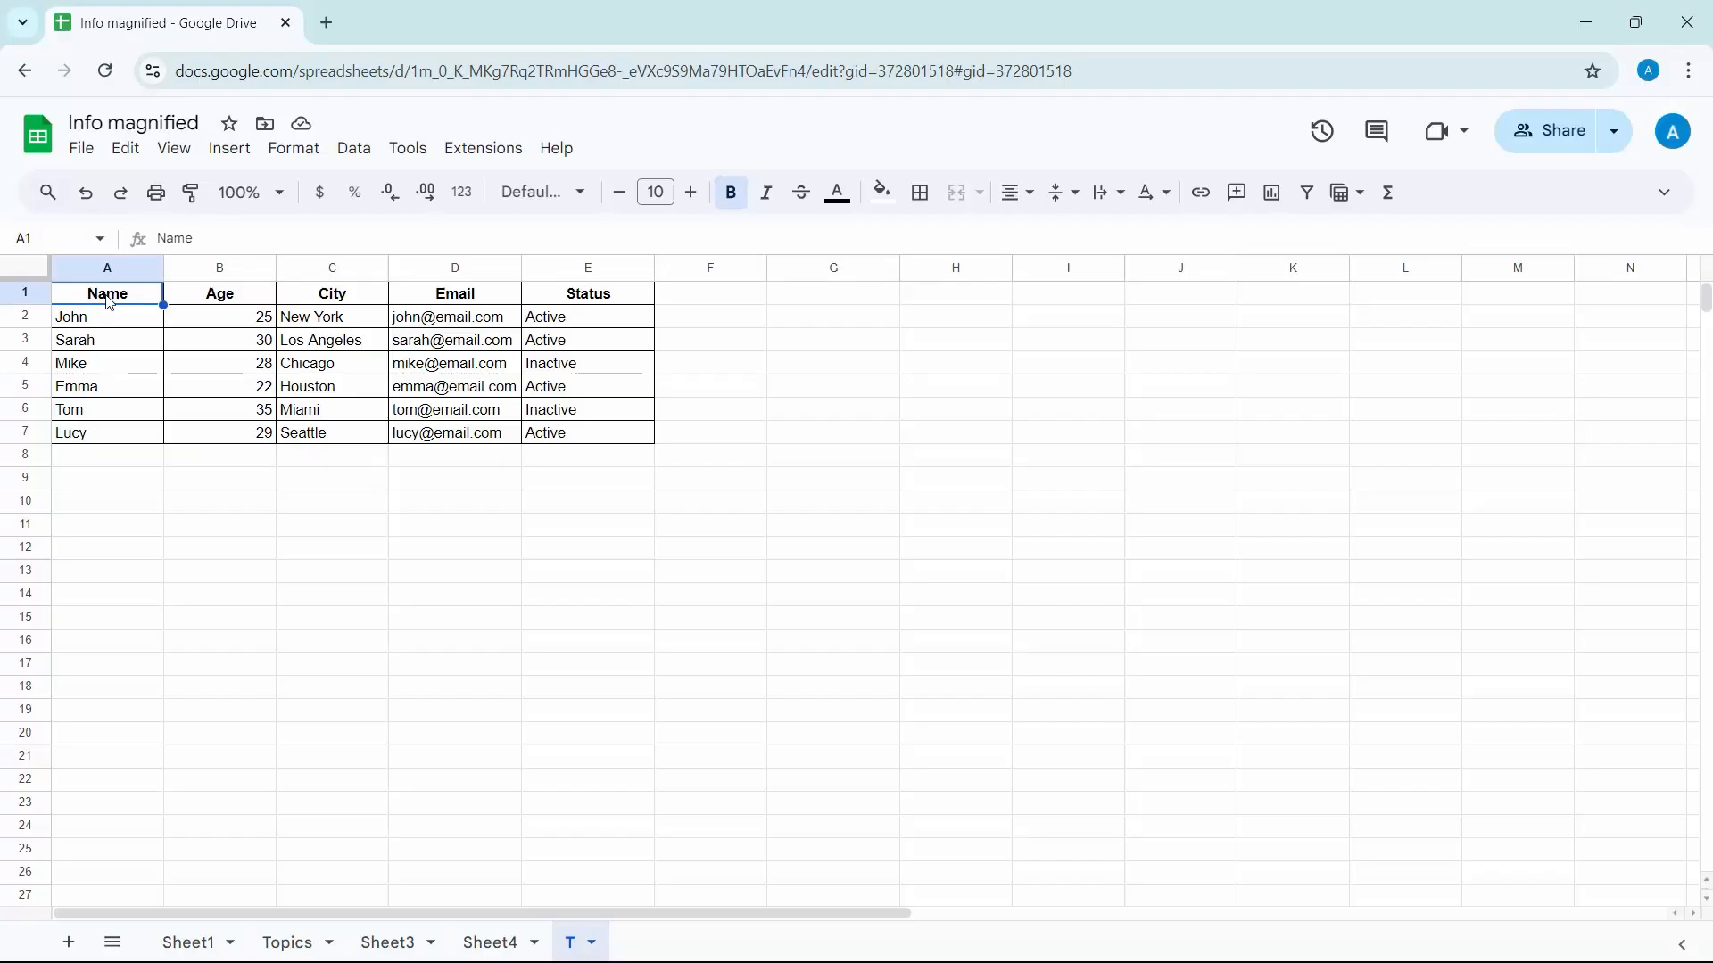
key(shift+Right)
key(shift+Right)
key(shift+Right)
key(shift+Right)
key(shift+Down)
key(shift+Down)
key(shift+Down)
key(shift+Down)
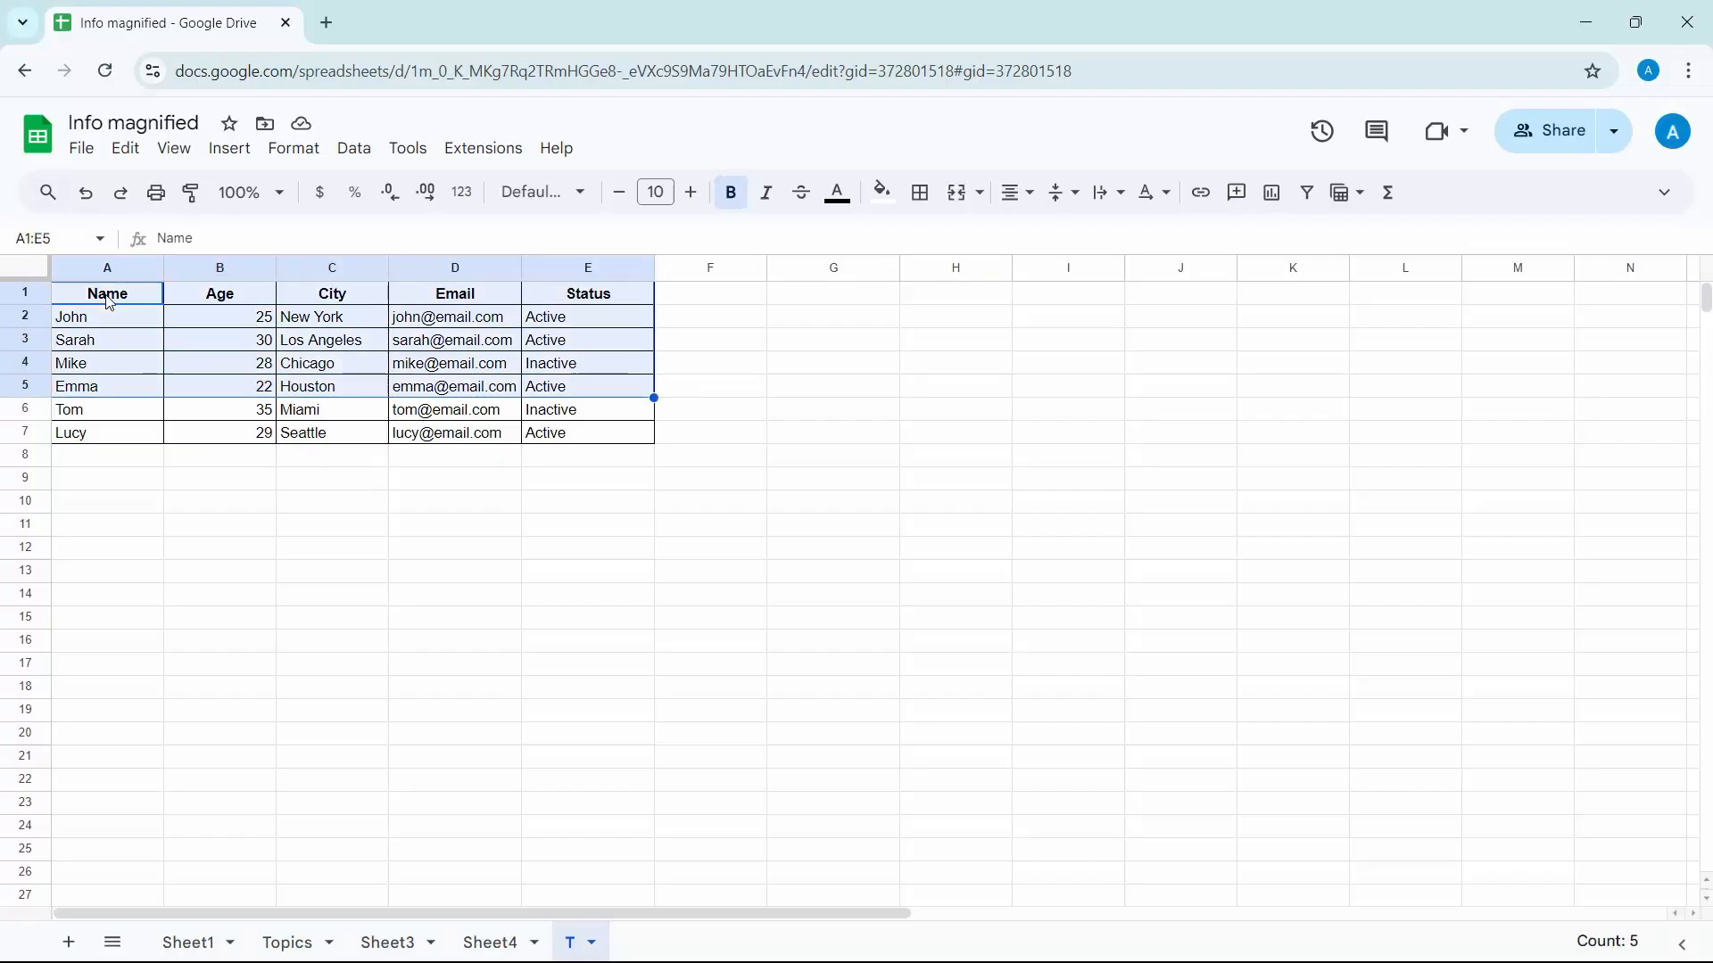
key(shift+Down)
key(shift+Down)
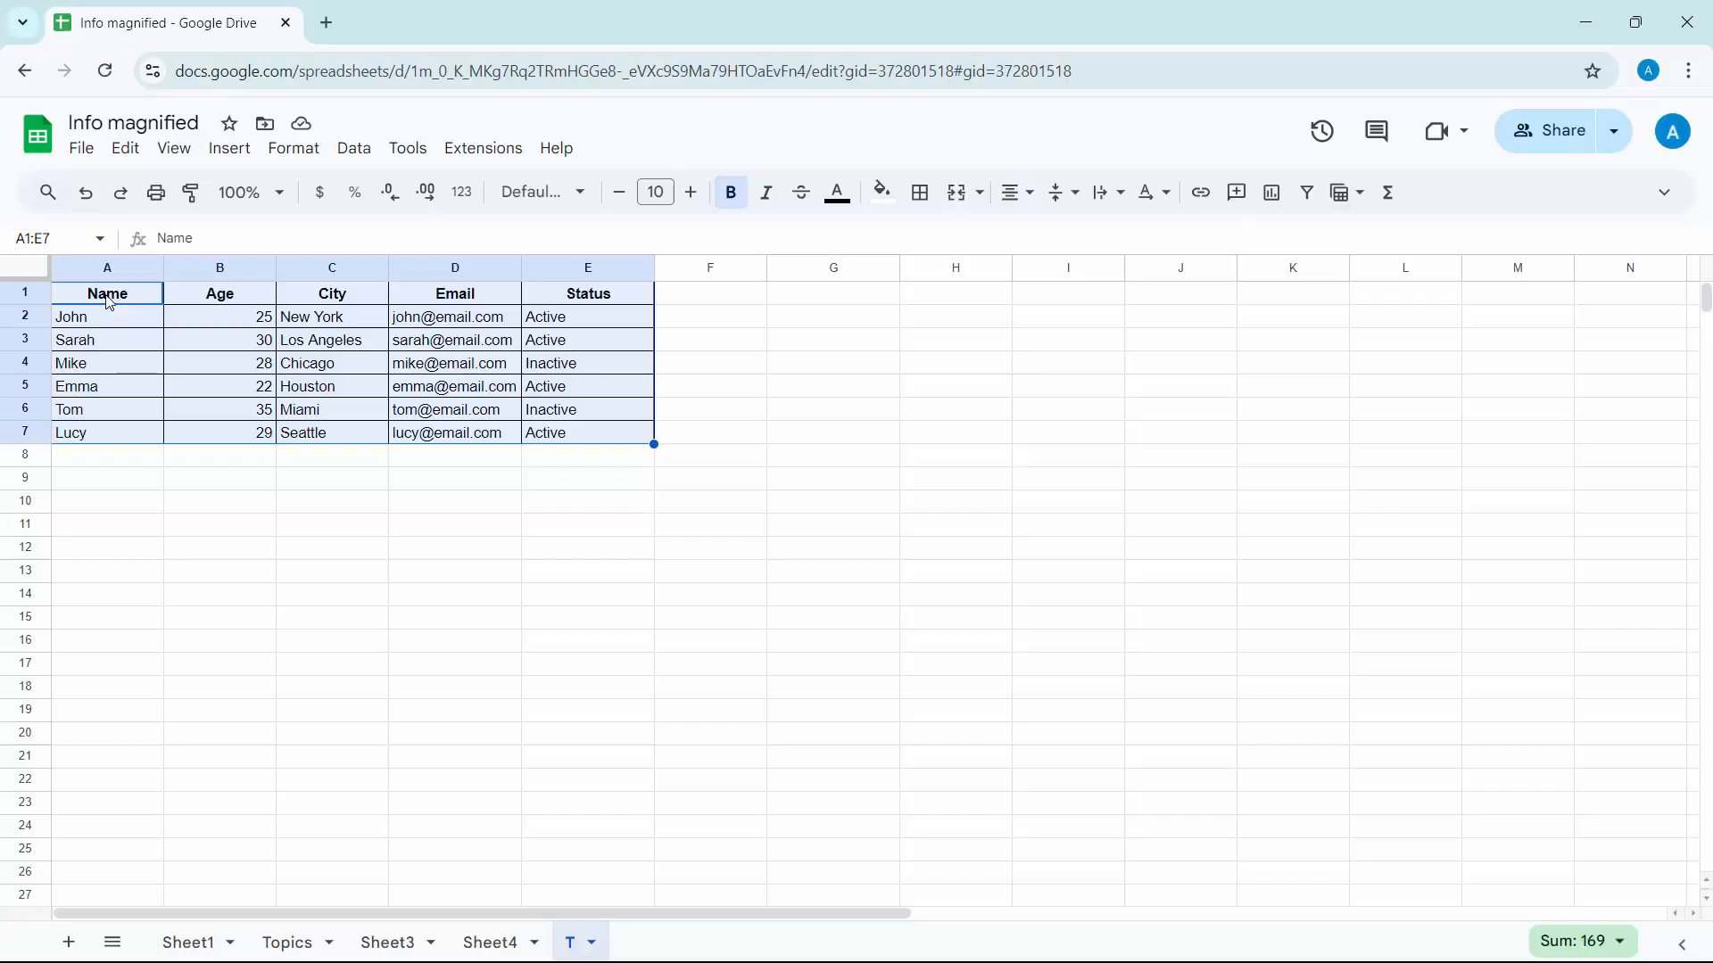
click(1030, 196)
click(1053, 234)
Align the selected table cells vertically to the middle and set their text wrapping to Wrap
click(1066, 203)
click(1098, 235)
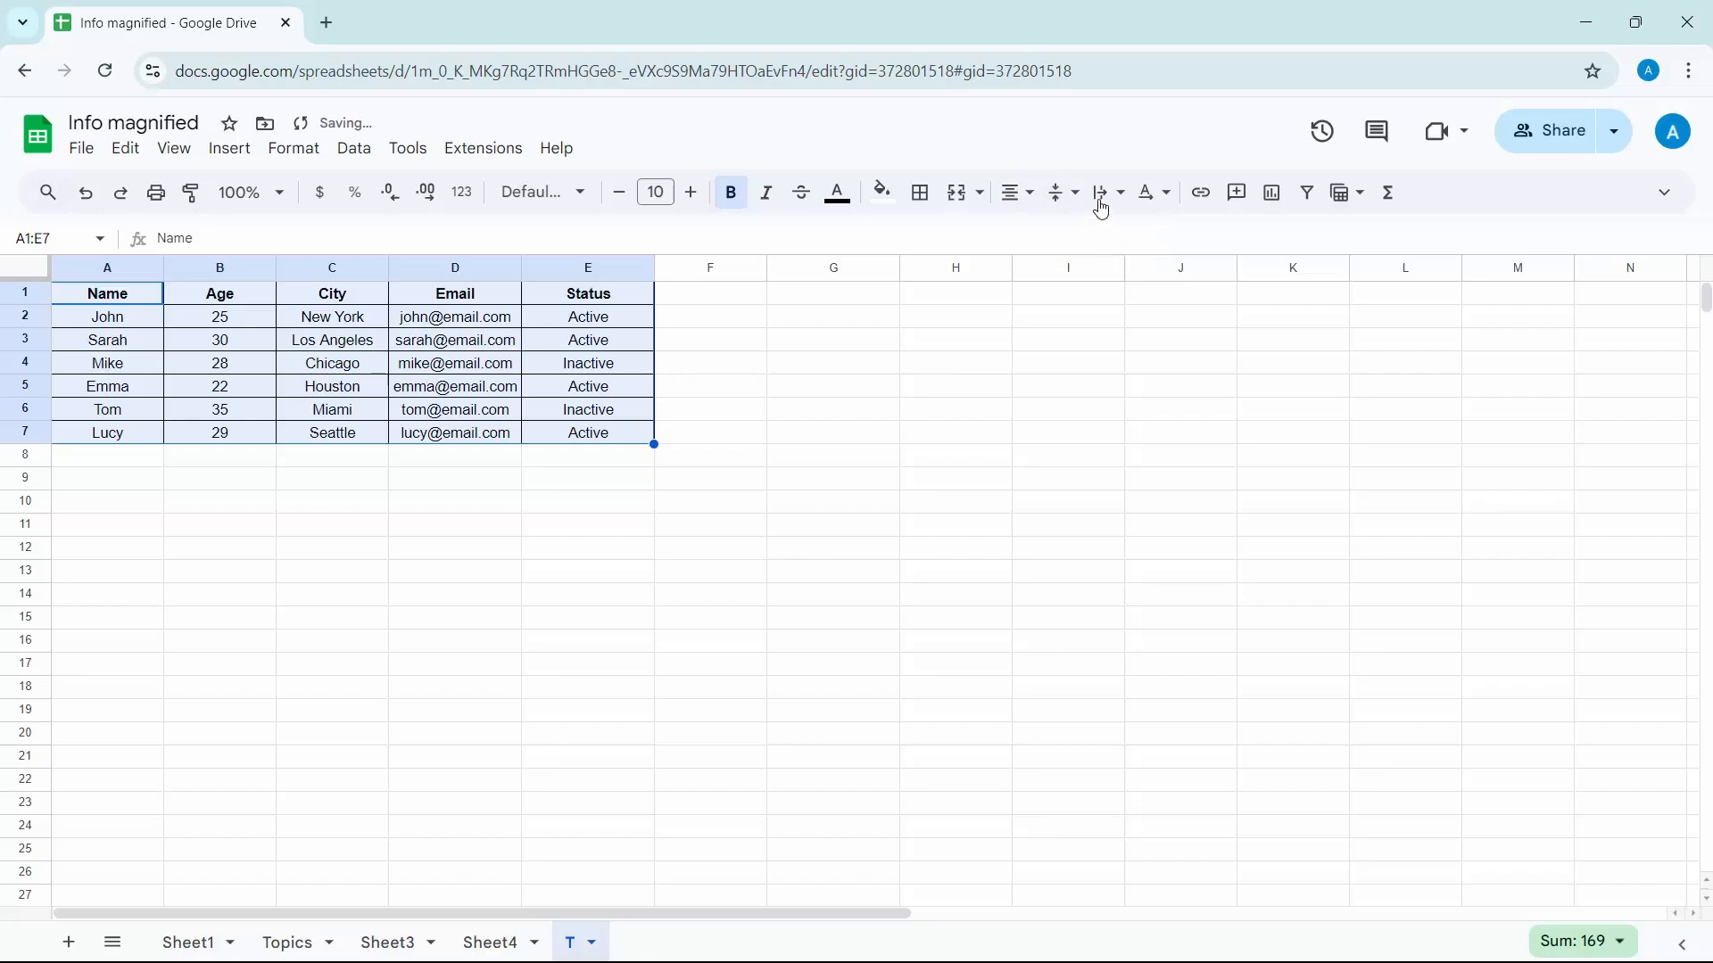
click(1103, 198)
click(1143, 236)
Create a filter on the table and filter the Status column by values so that only Inactive is selected
click(1308, 195)
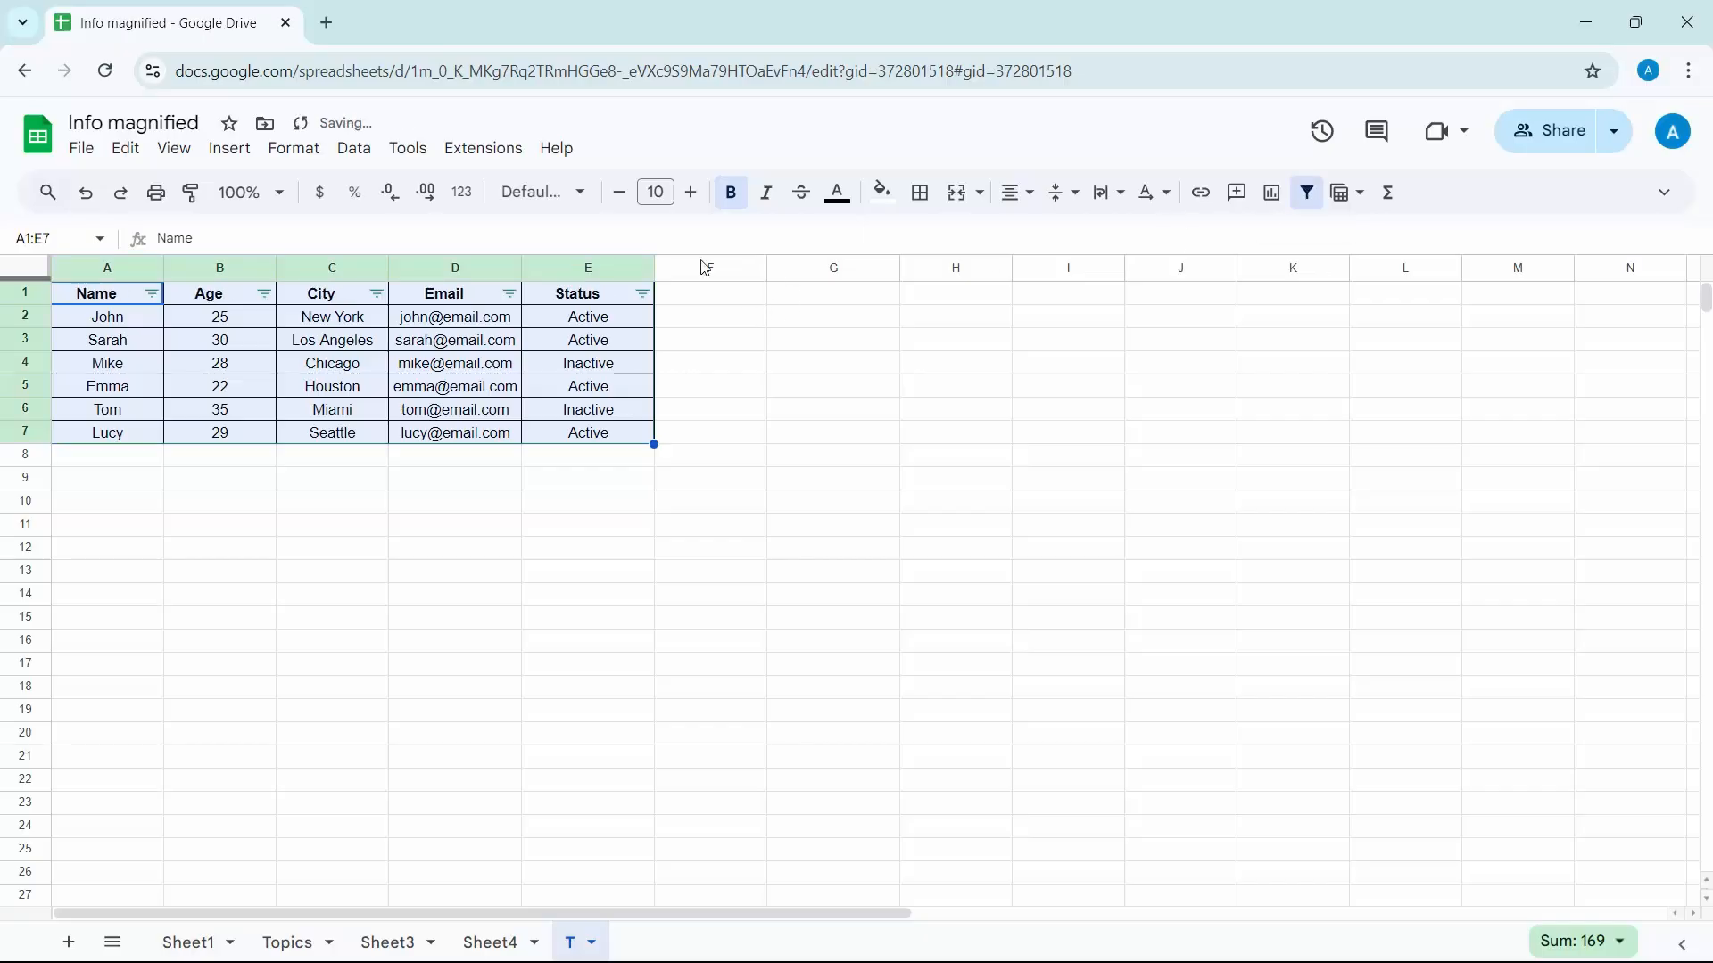
click(643, 295)
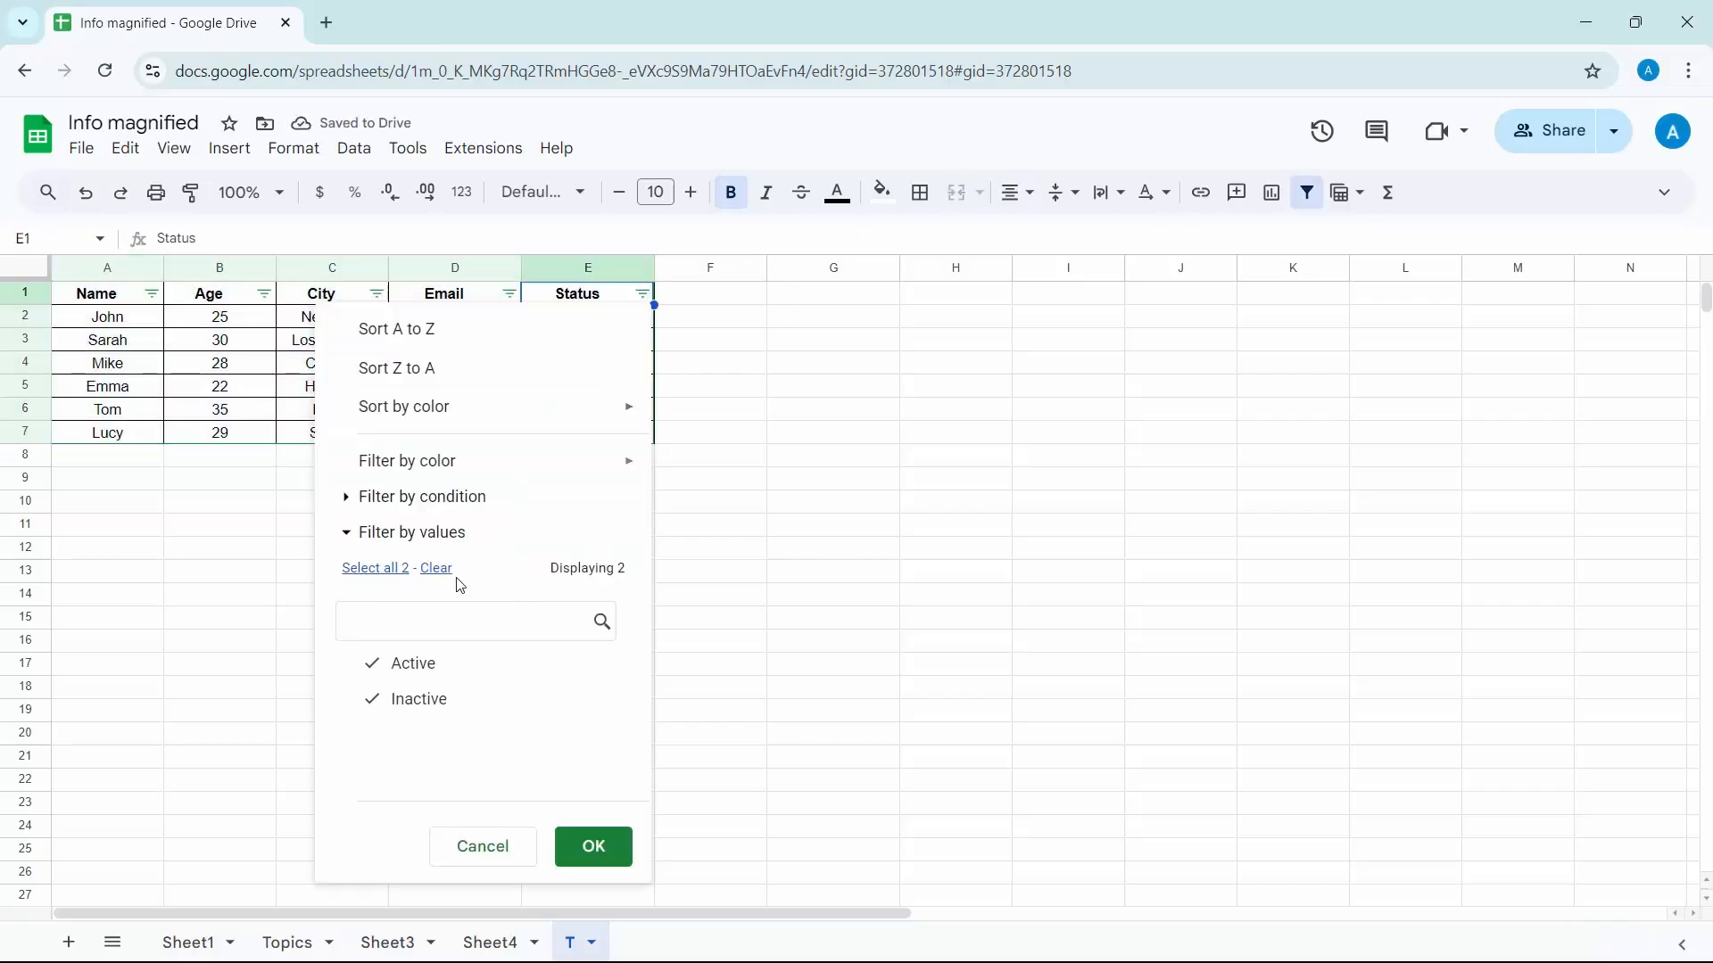
click(433, 671)
click(589, 846)
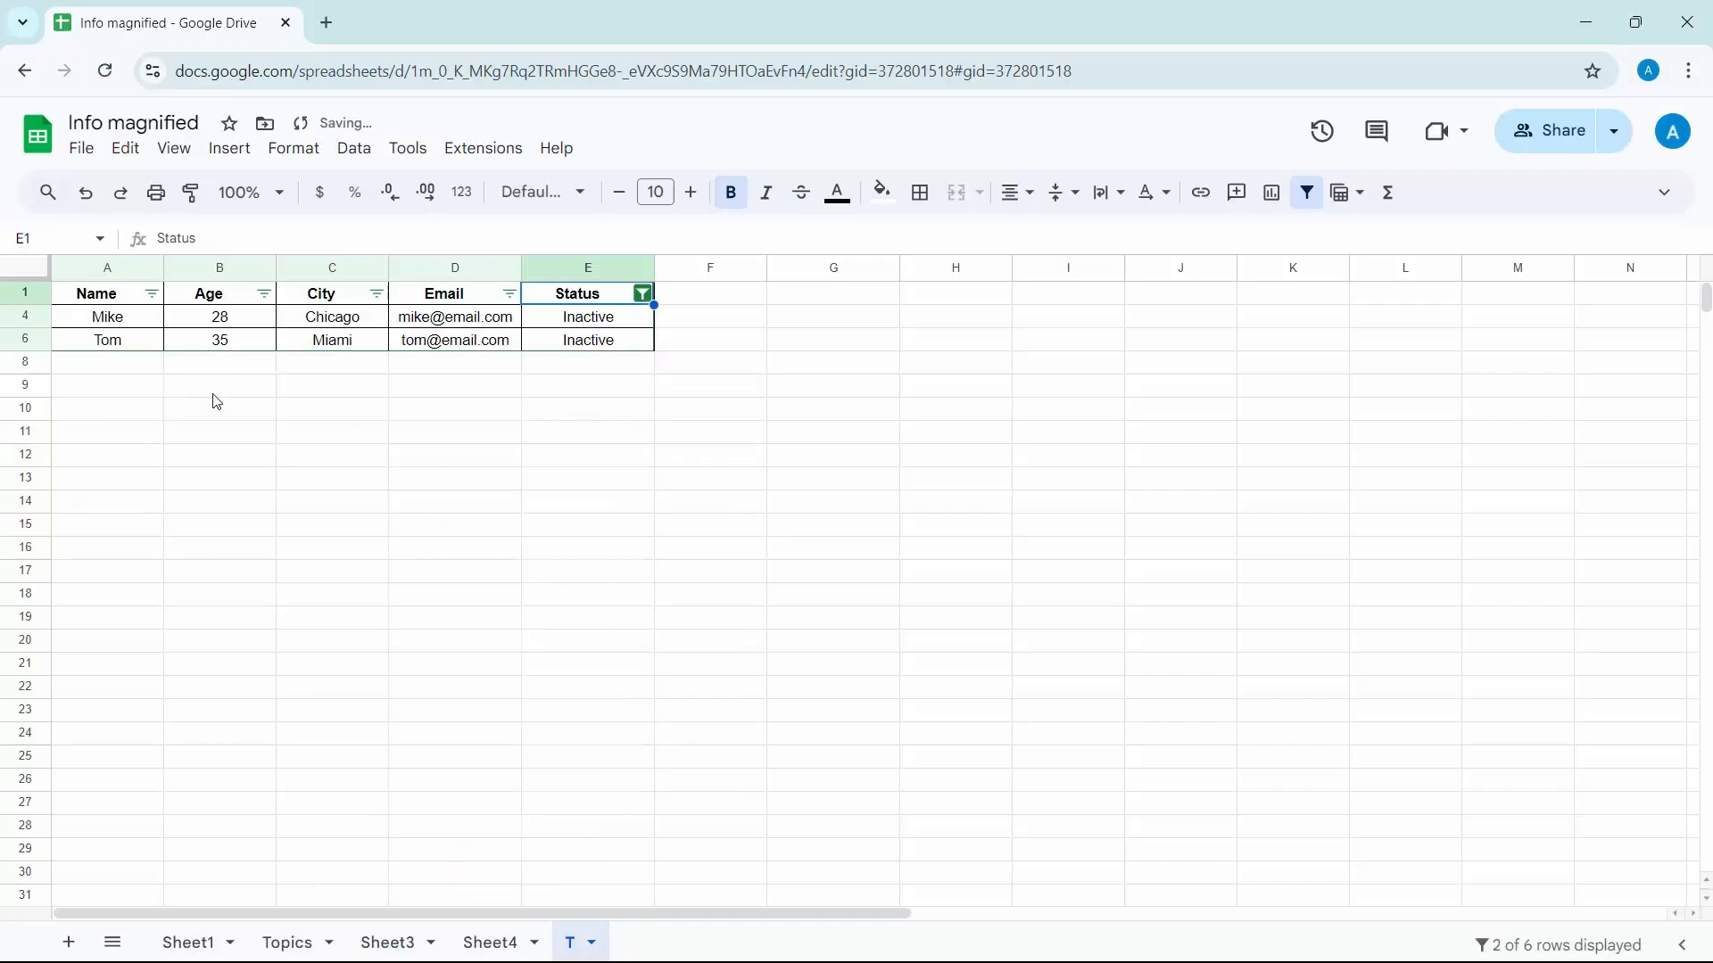
Delete the filtered Inactive rows 4 and 6 together and remove the filter from the table
click(30, 316)
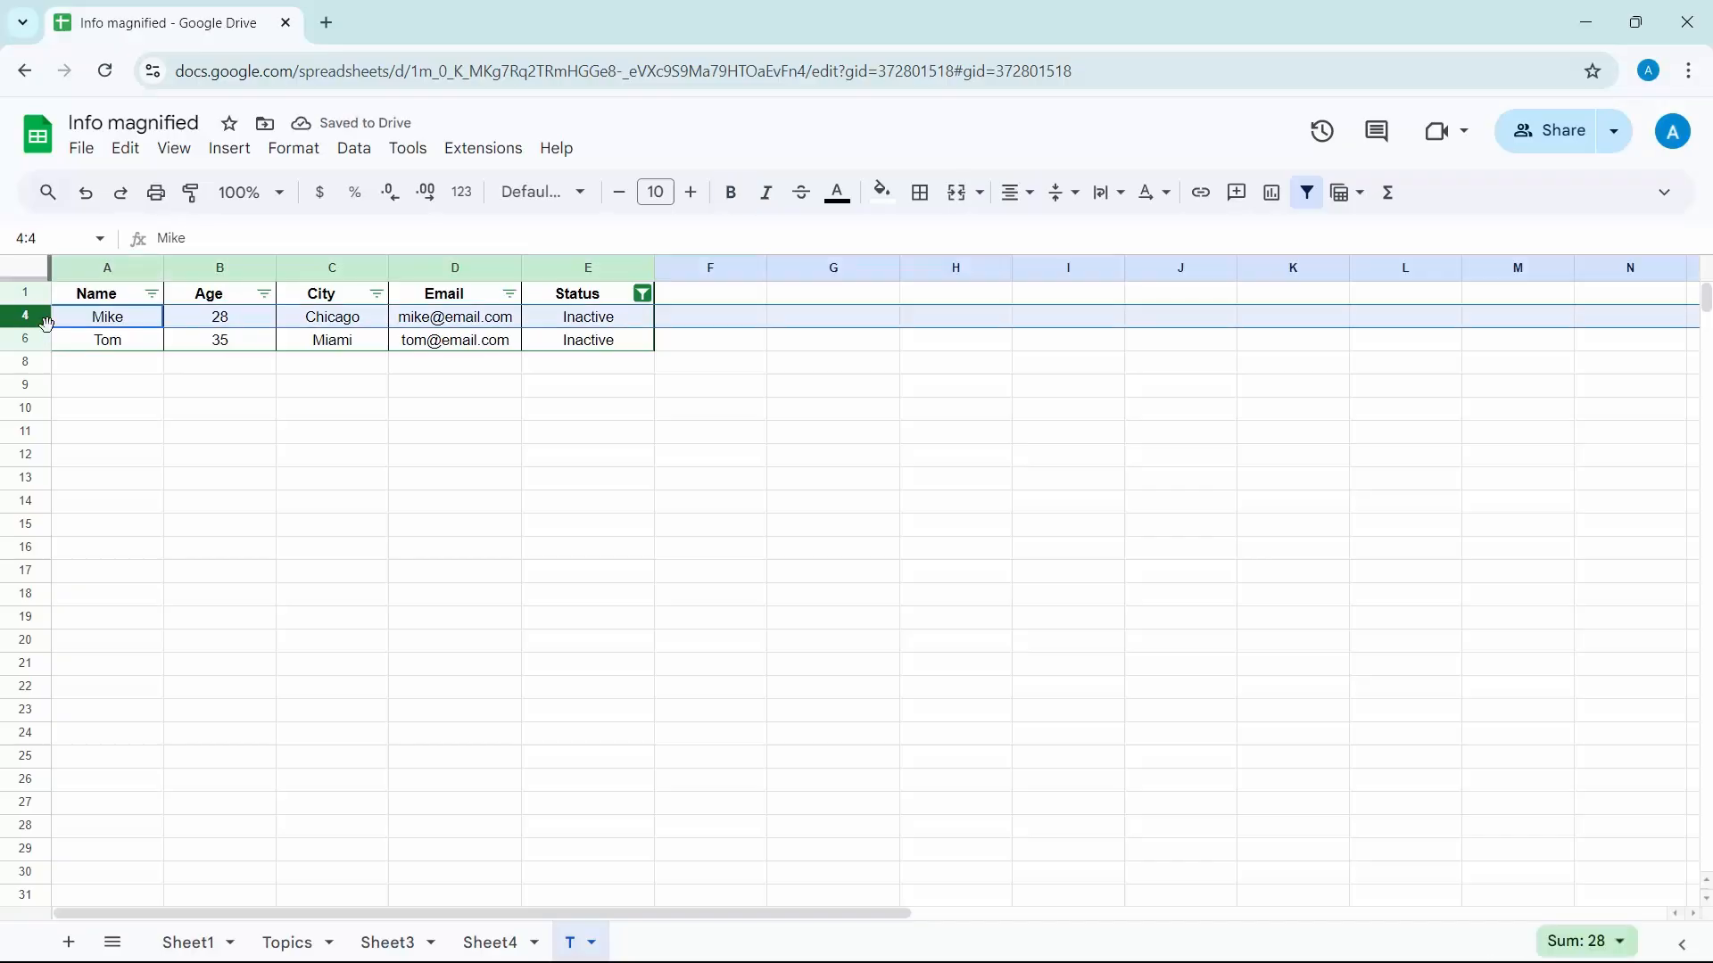
shift+click(36, 339)
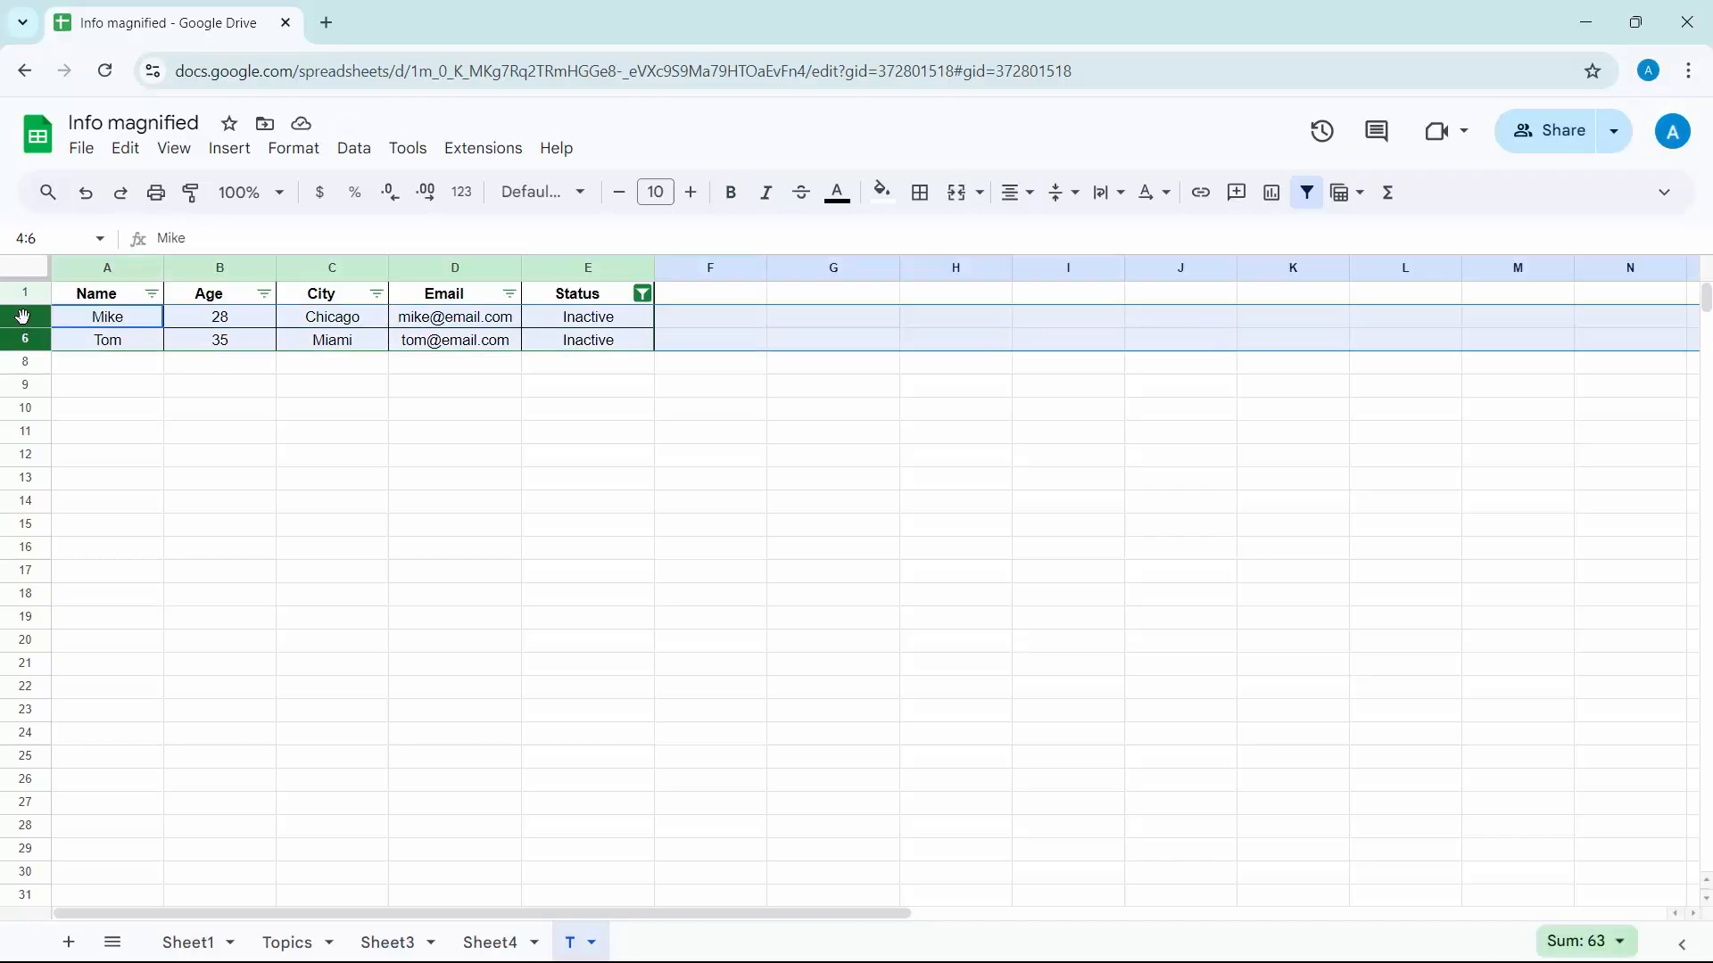
right_click(23, 312)
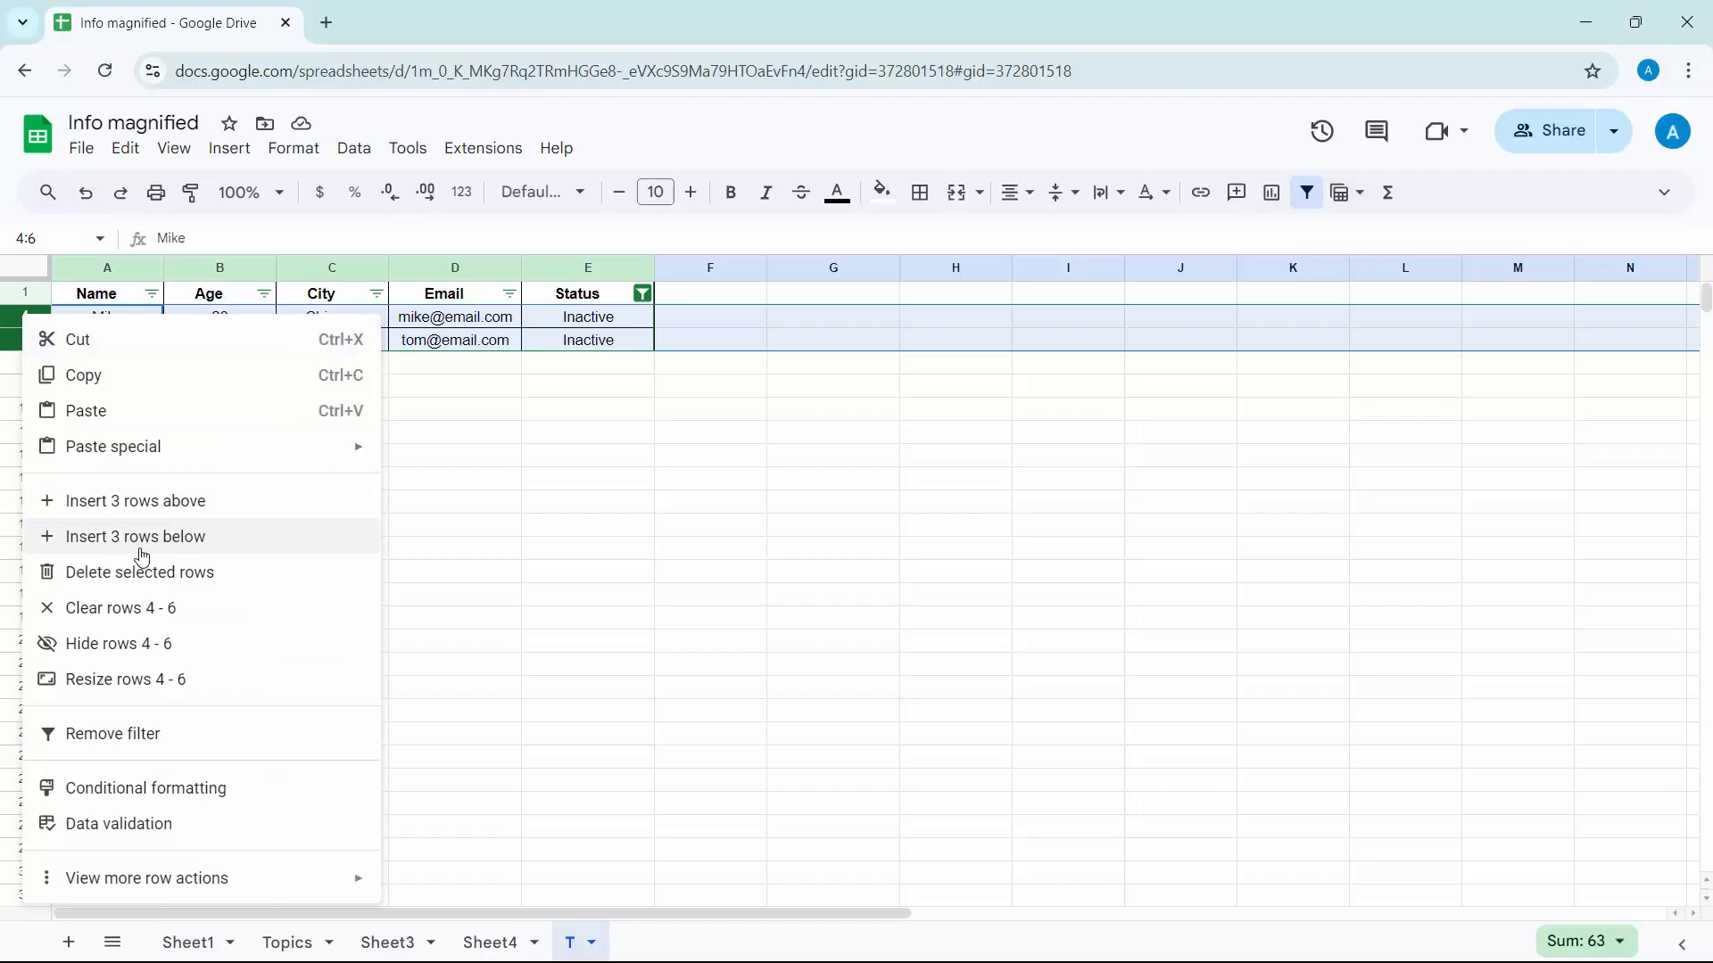
click(153, 574)
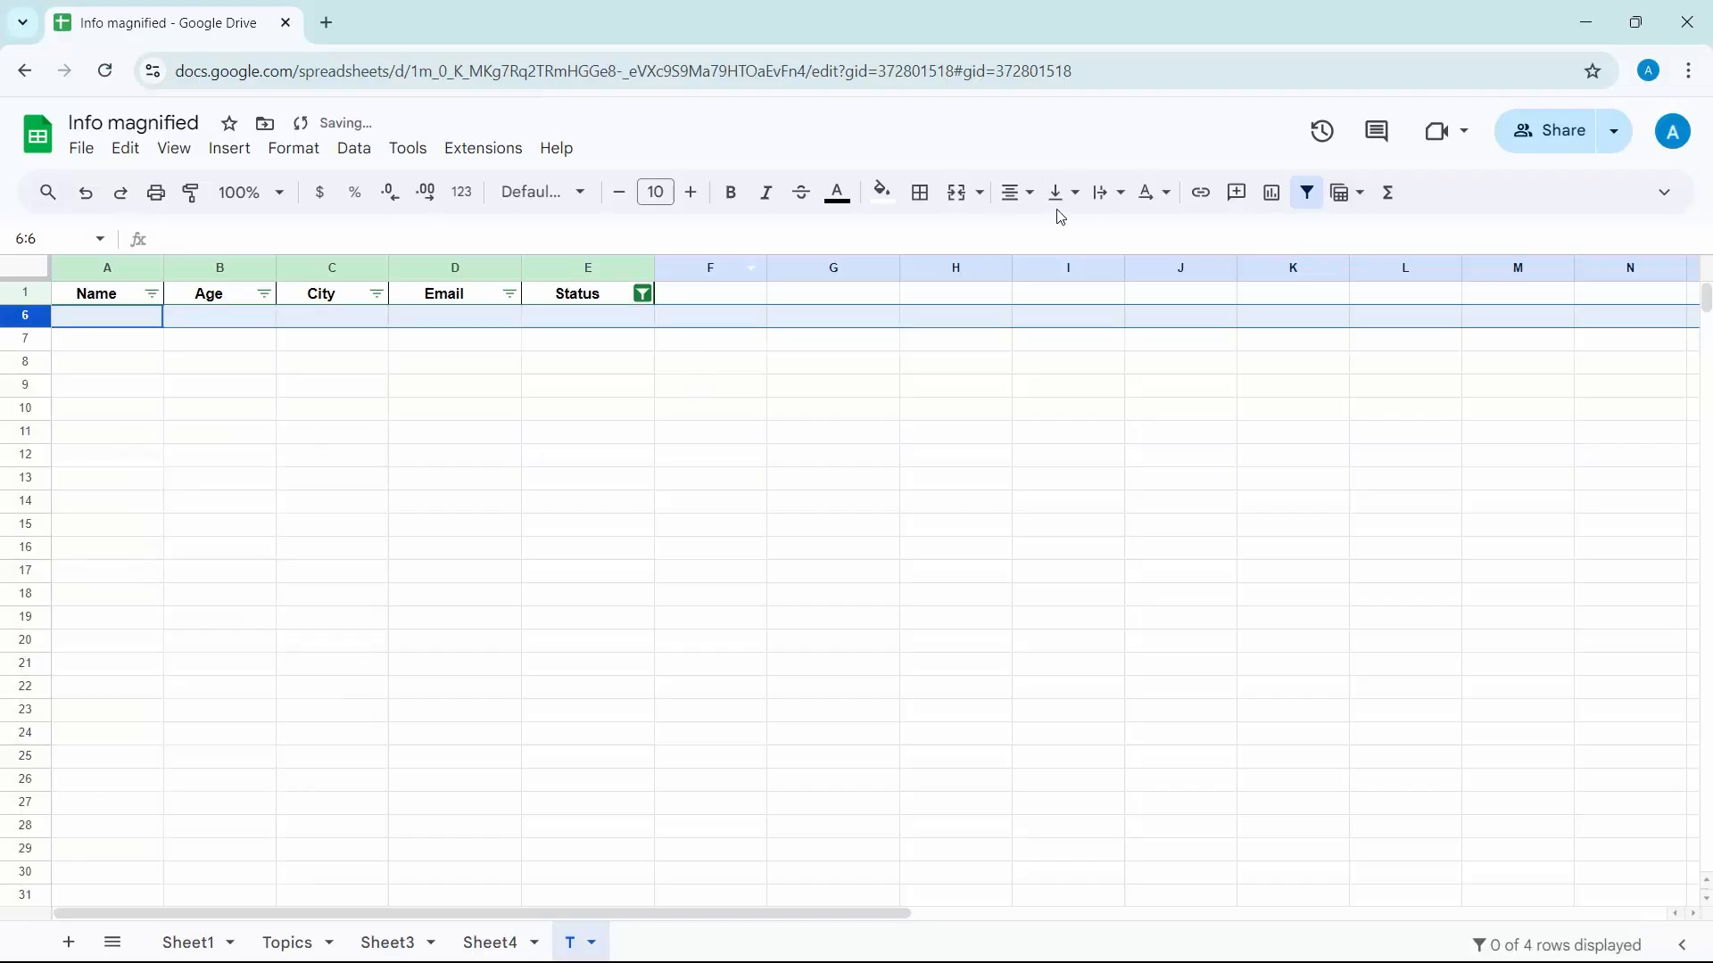
click(1307, 194)
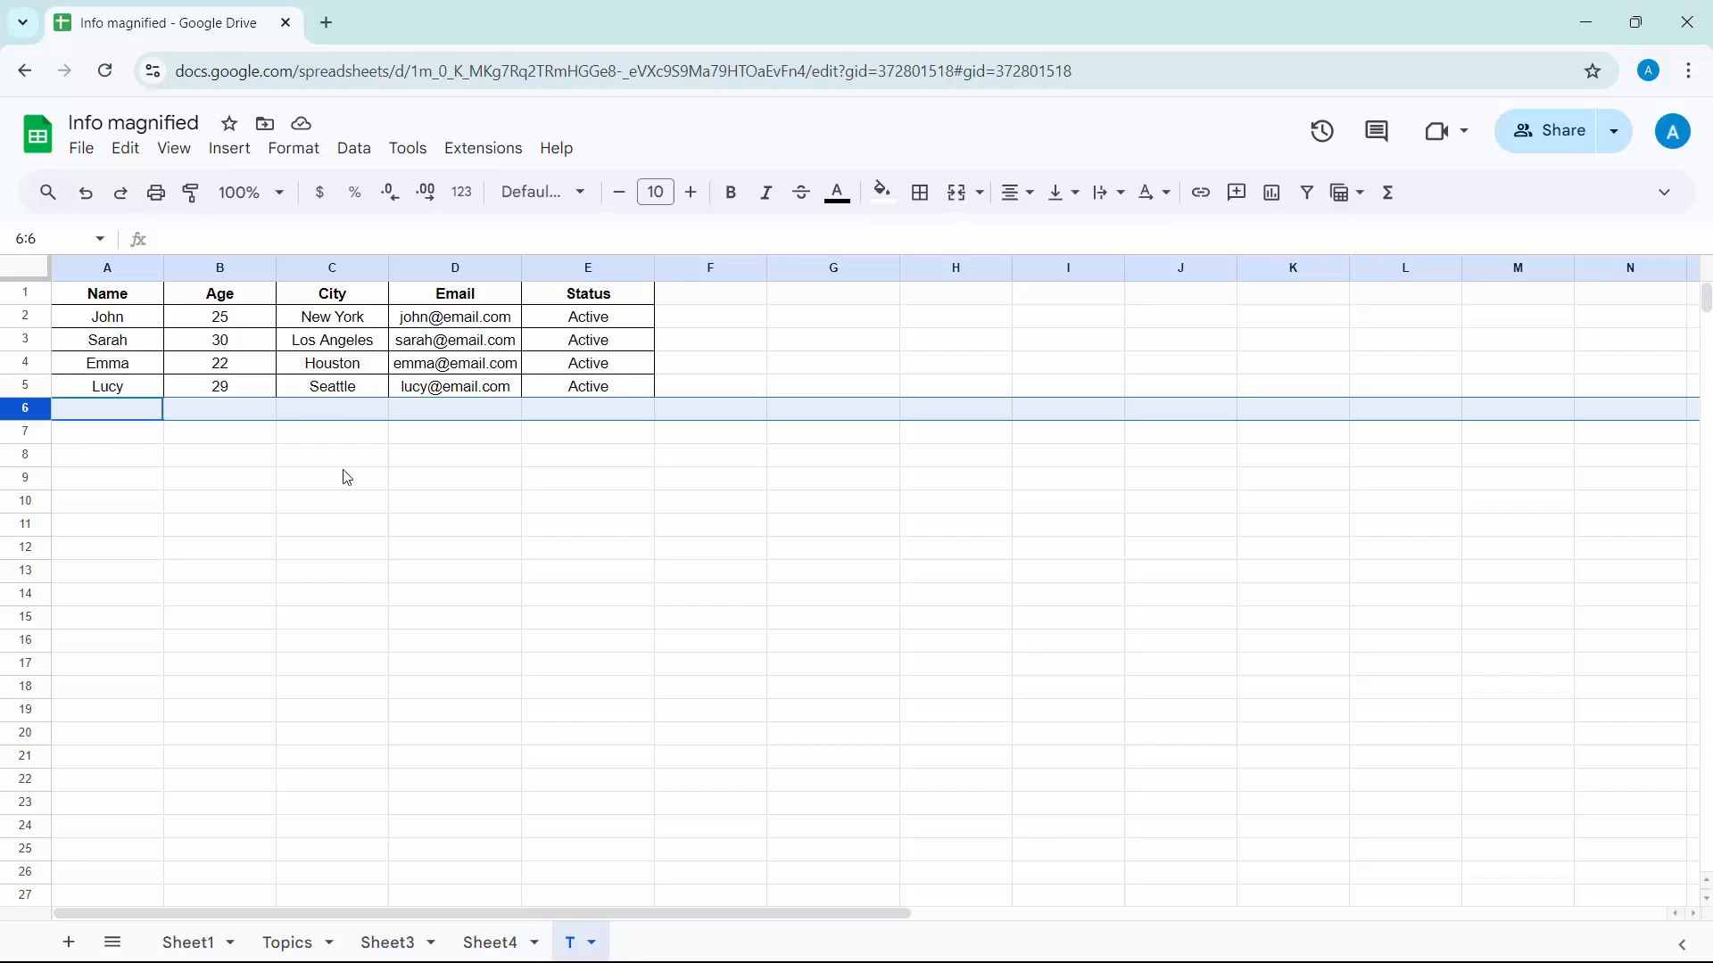
Examine the deletion commands offered for row 2 alone and for rows 2 to 4 selected together, without deleting anything
click(23, 318)
right_click(23, 318)
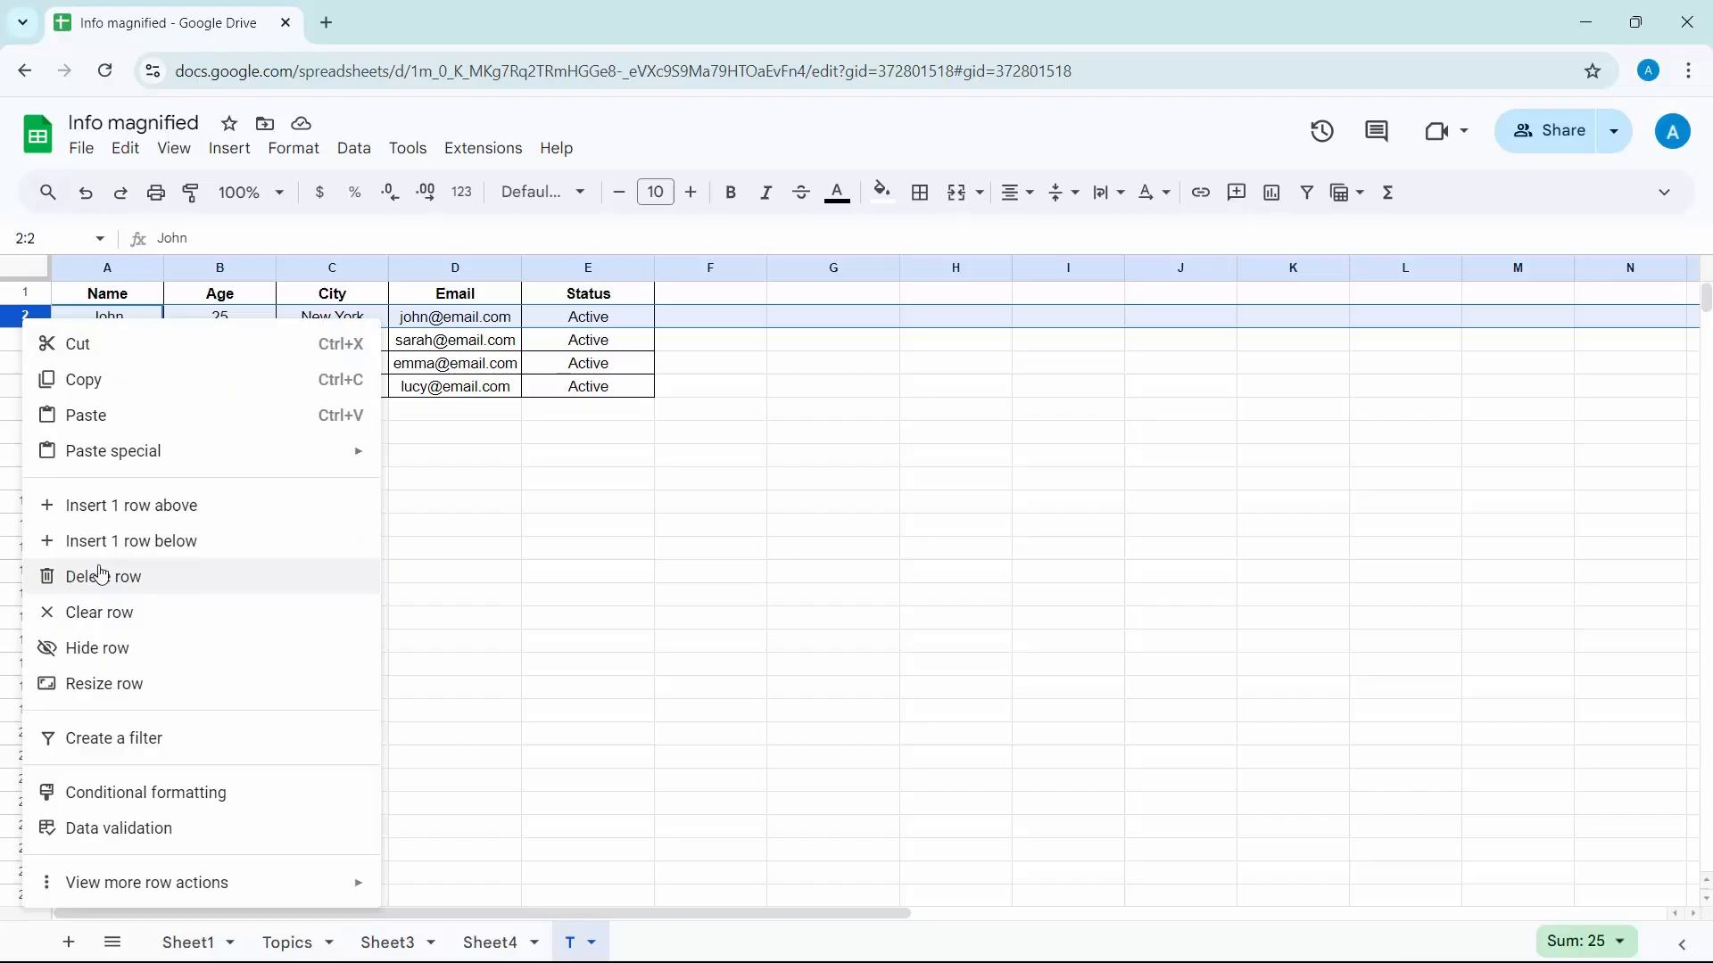
click(470, 527)
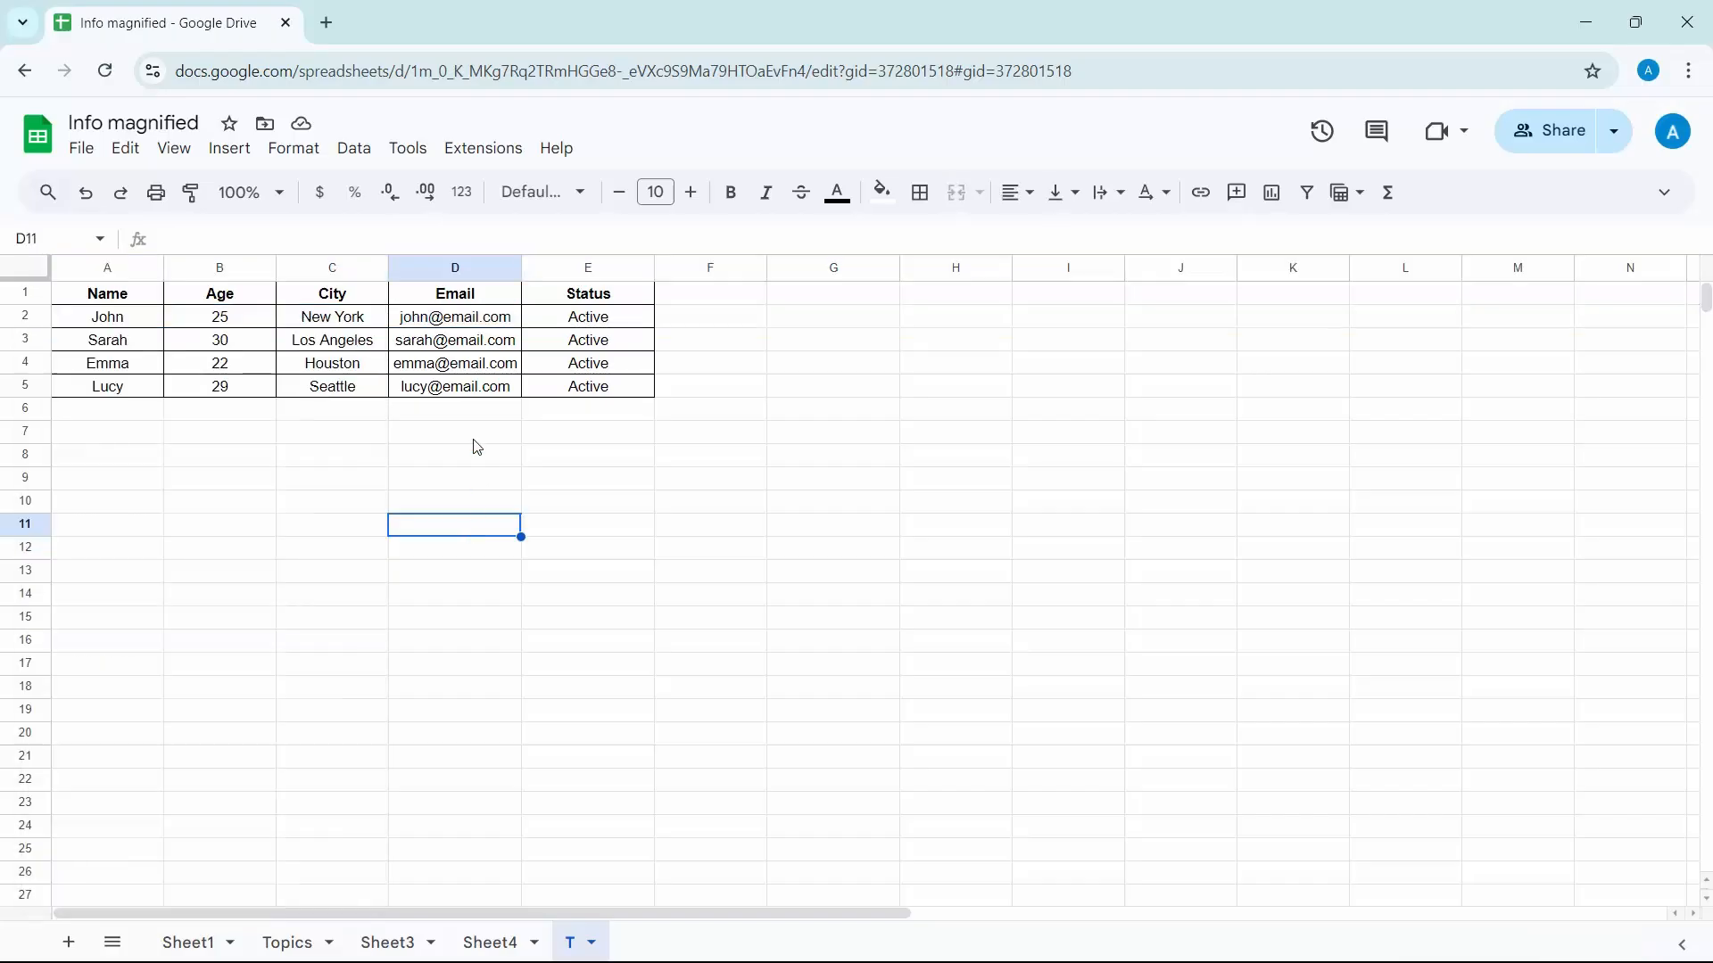
click(27, 317)
key(shift+Down)
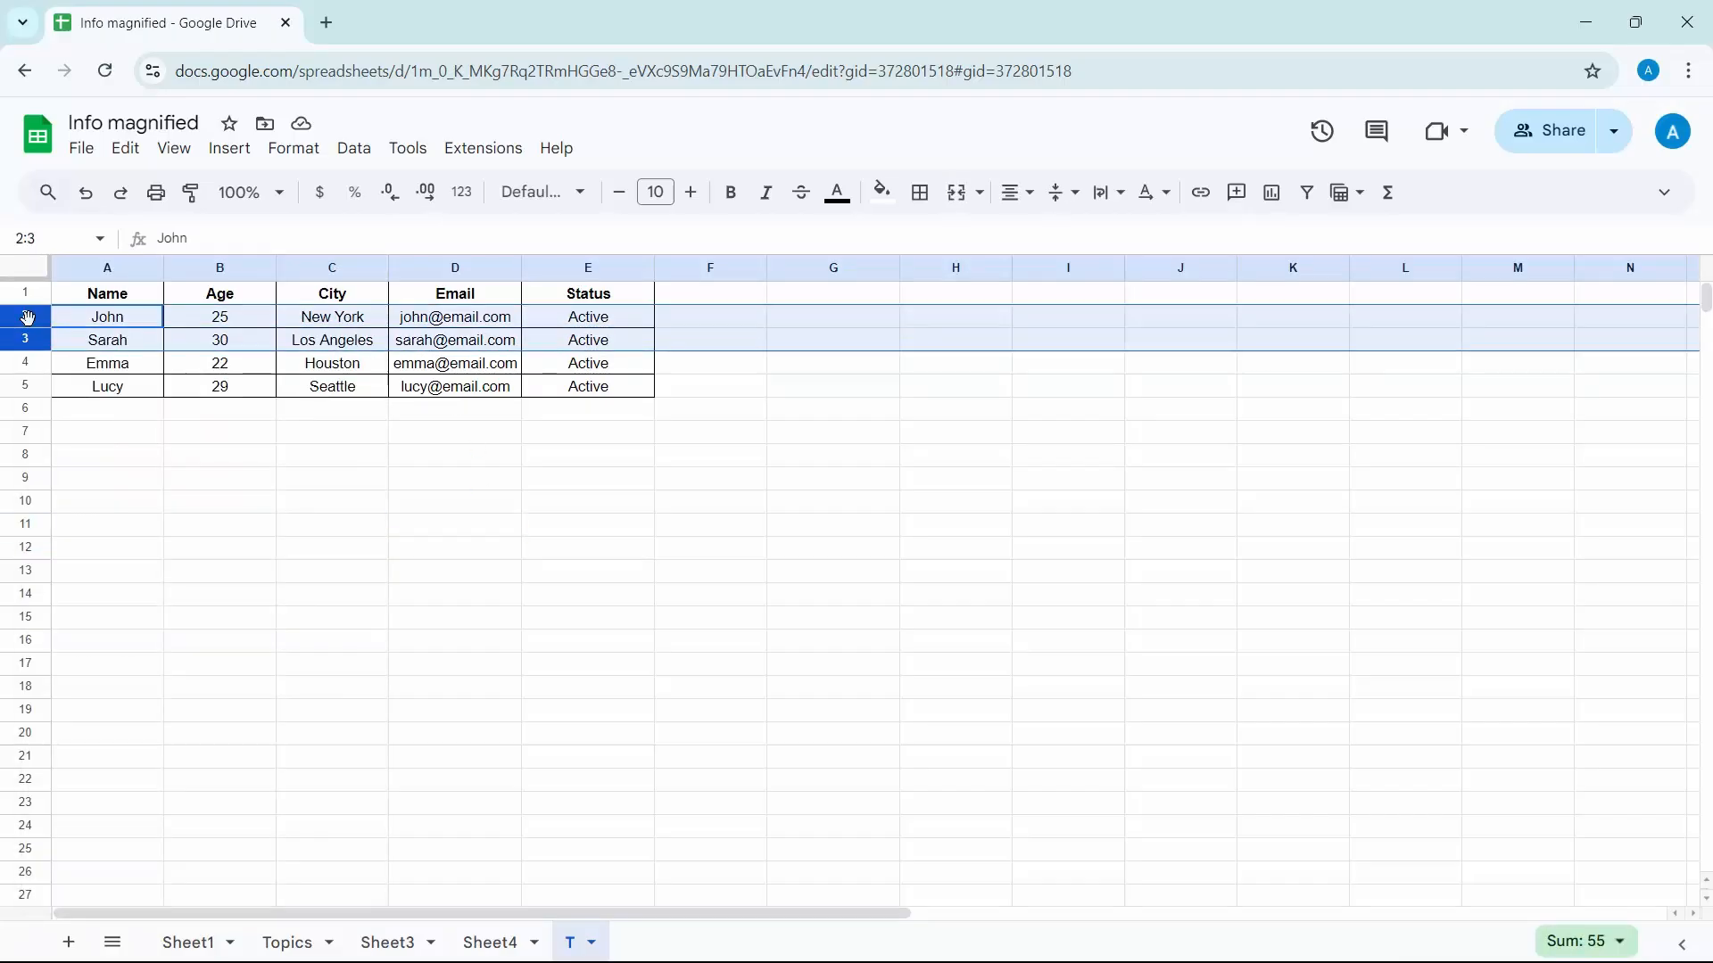
key(shift+Down)
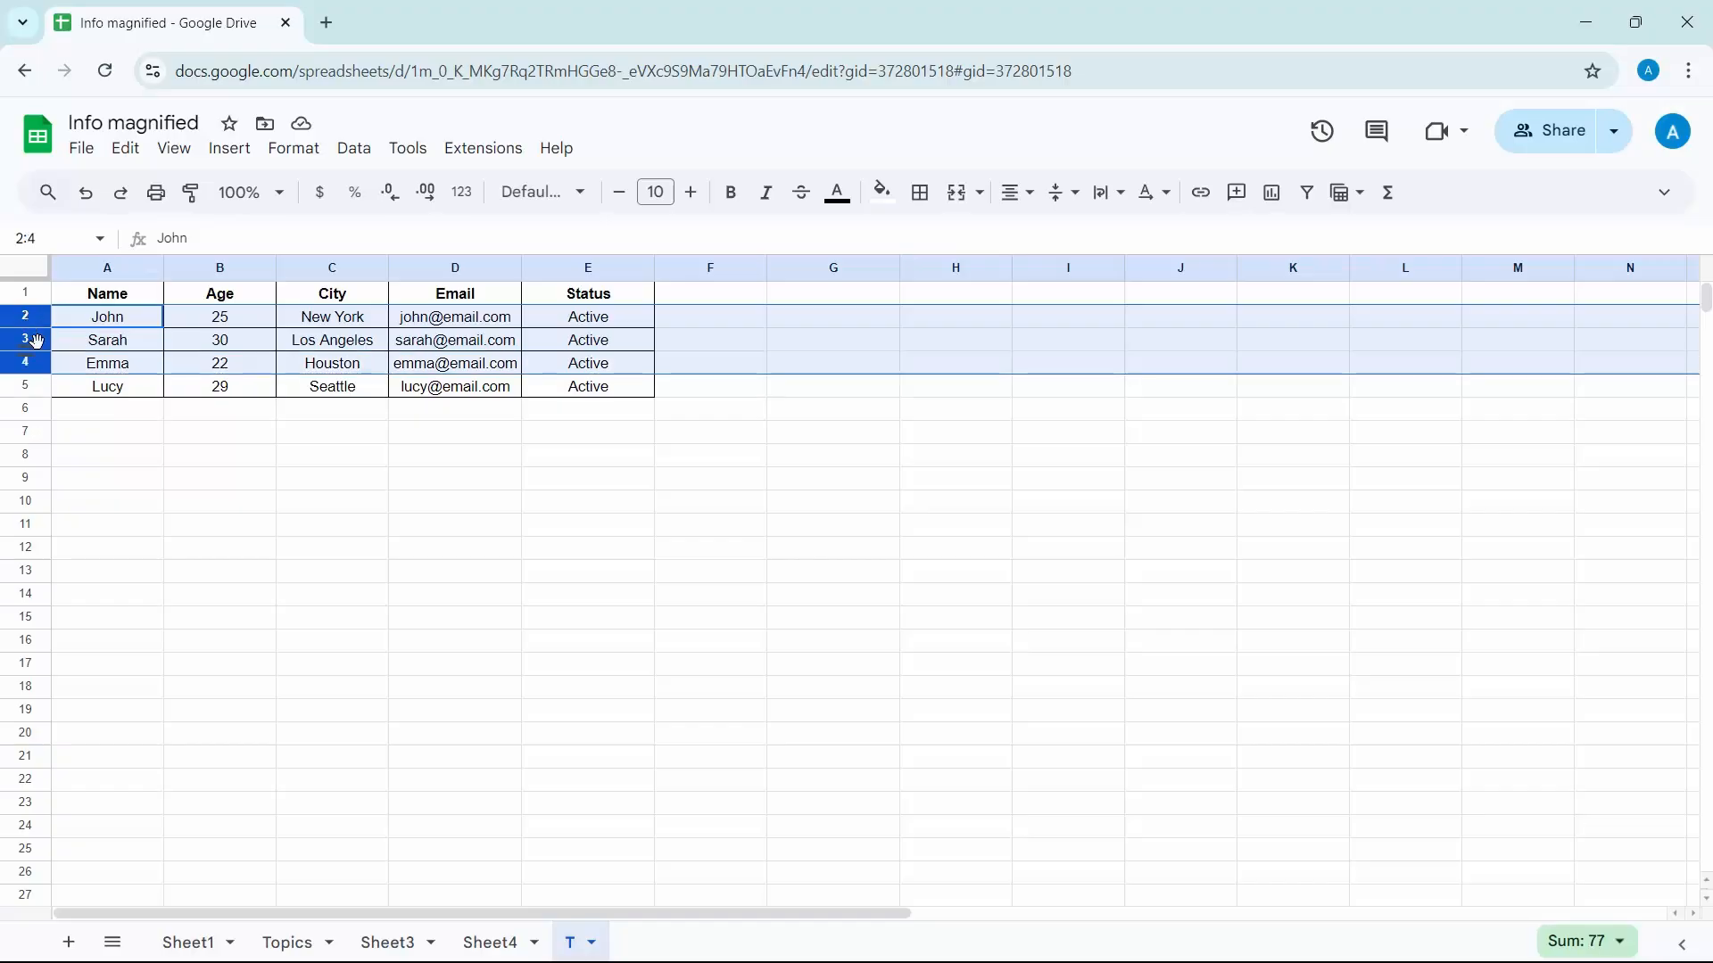
right_click(27, 339)
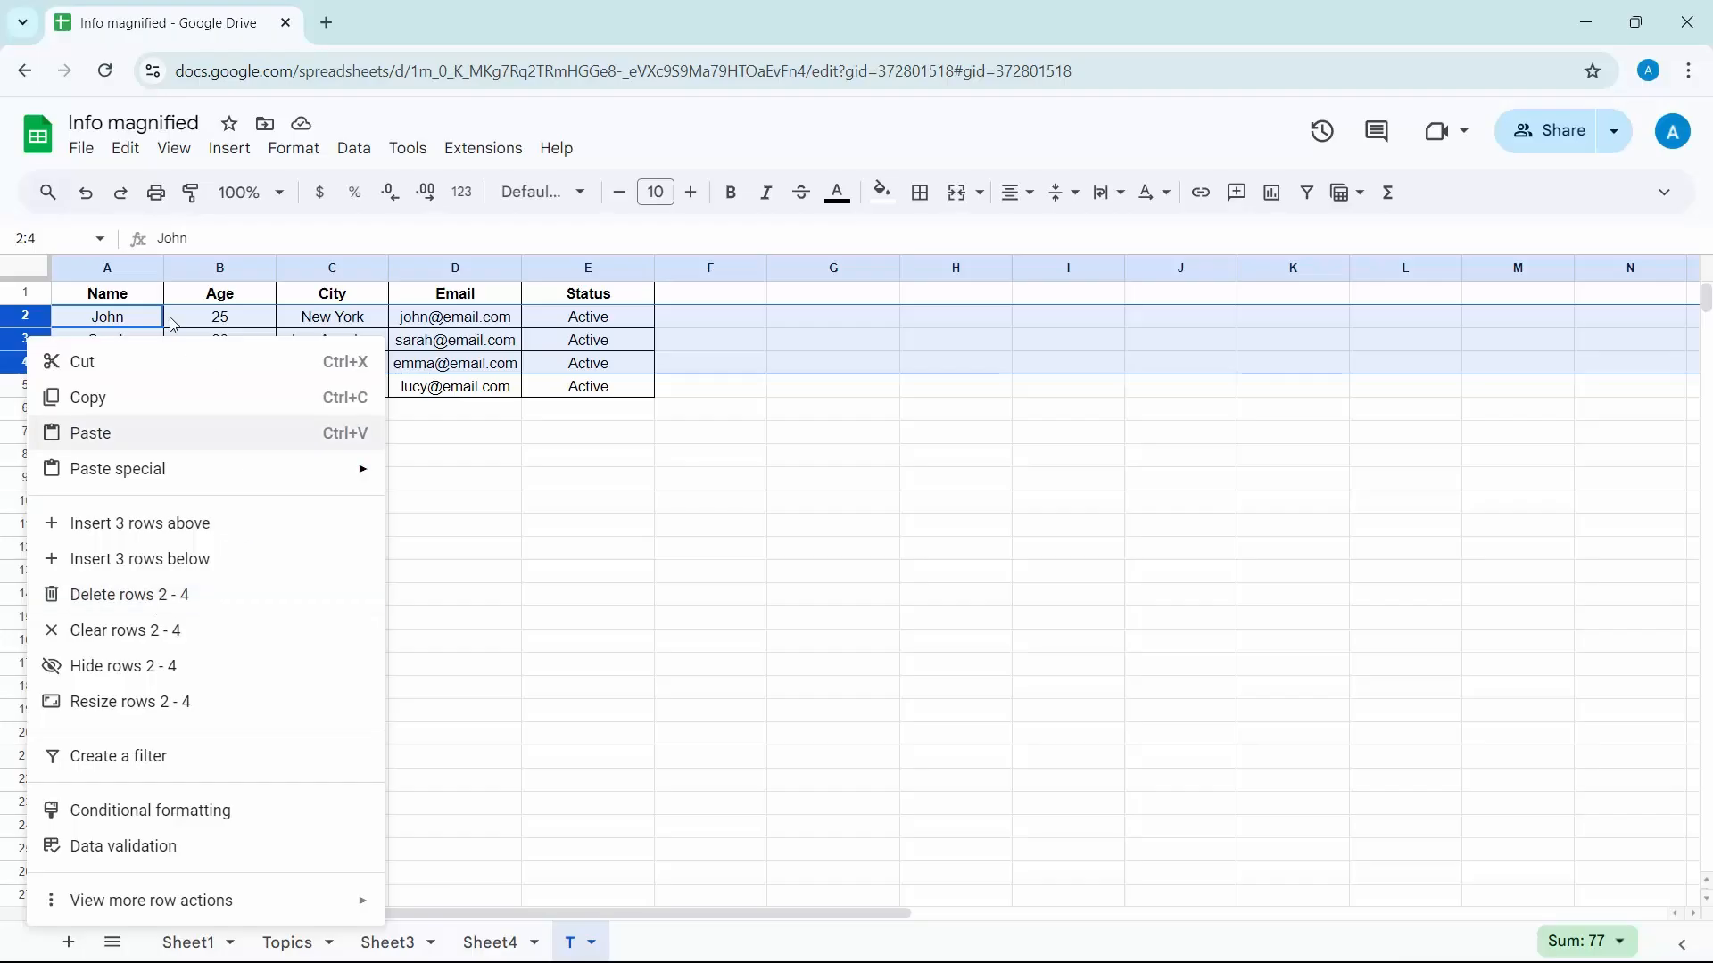
click(127, 152)
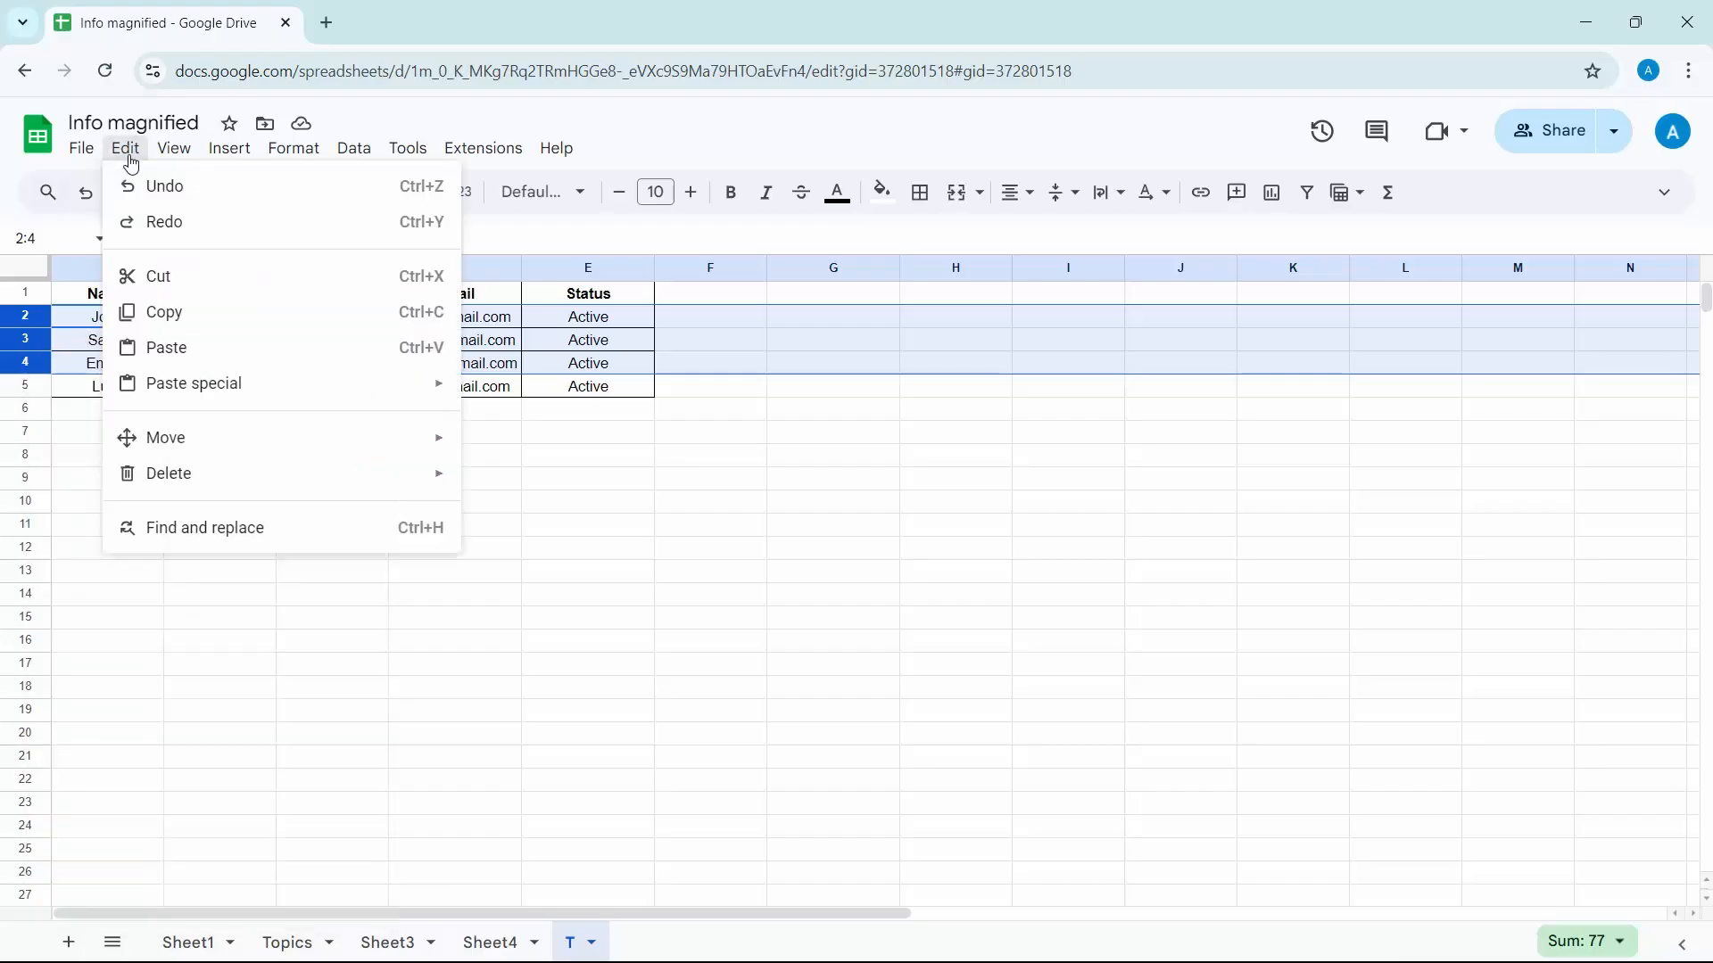
mouse_move(183, 398)
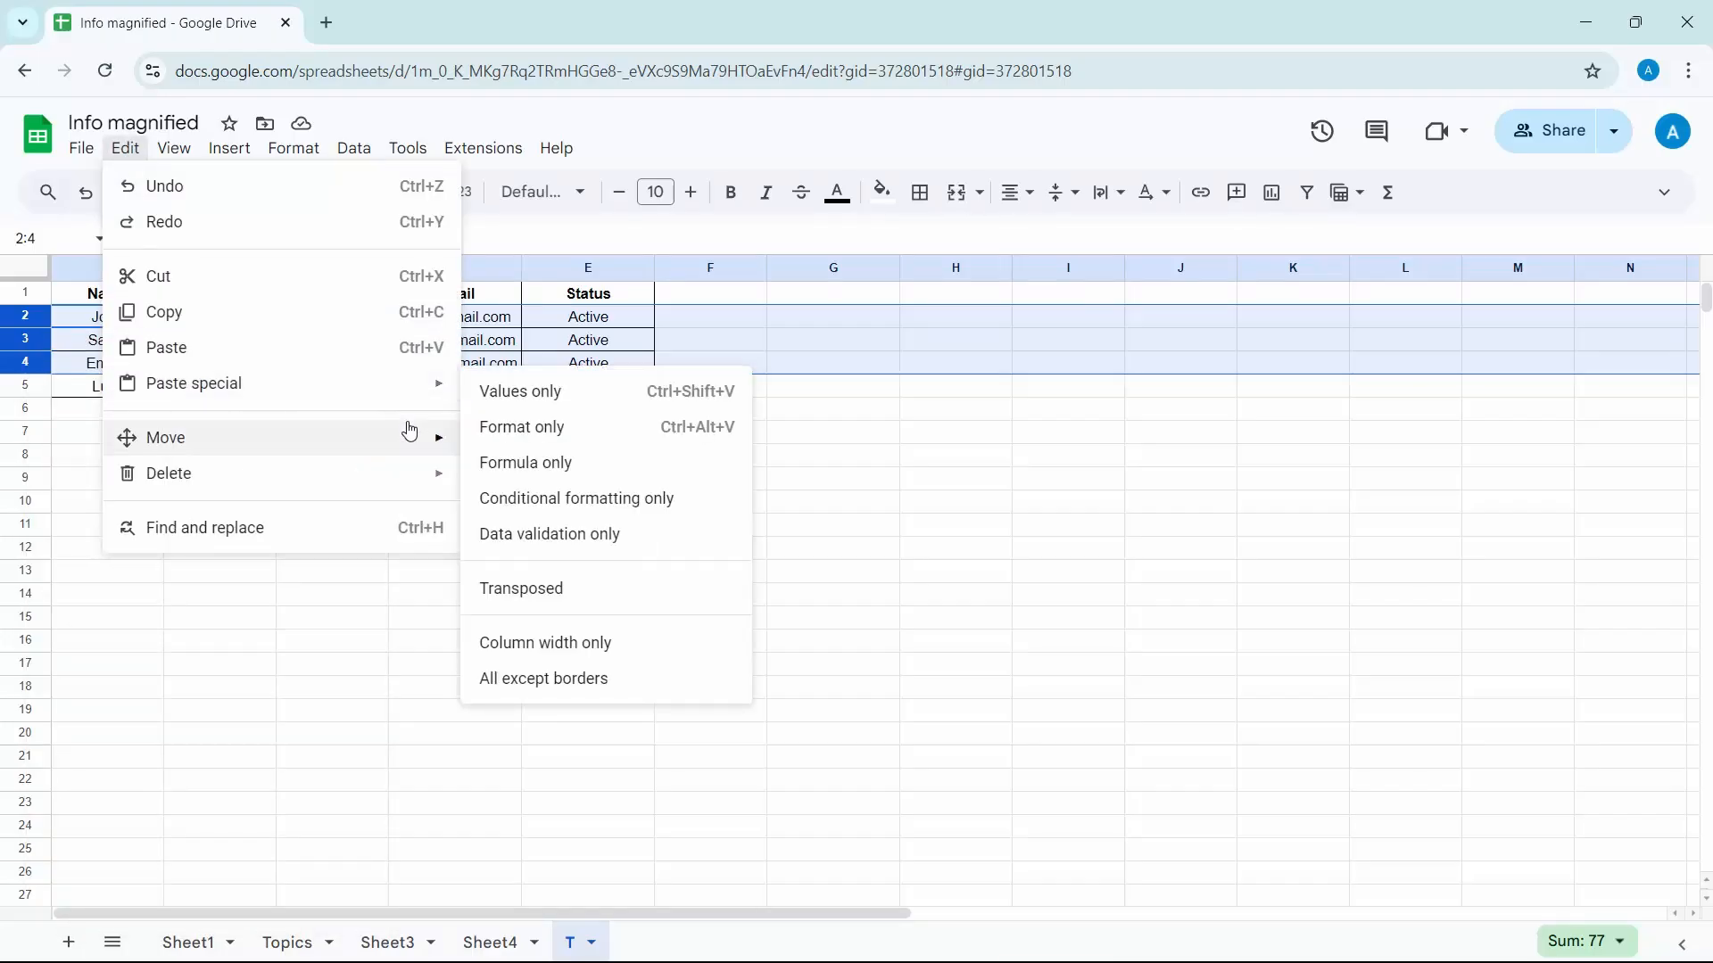
mouse_move(219, 481)
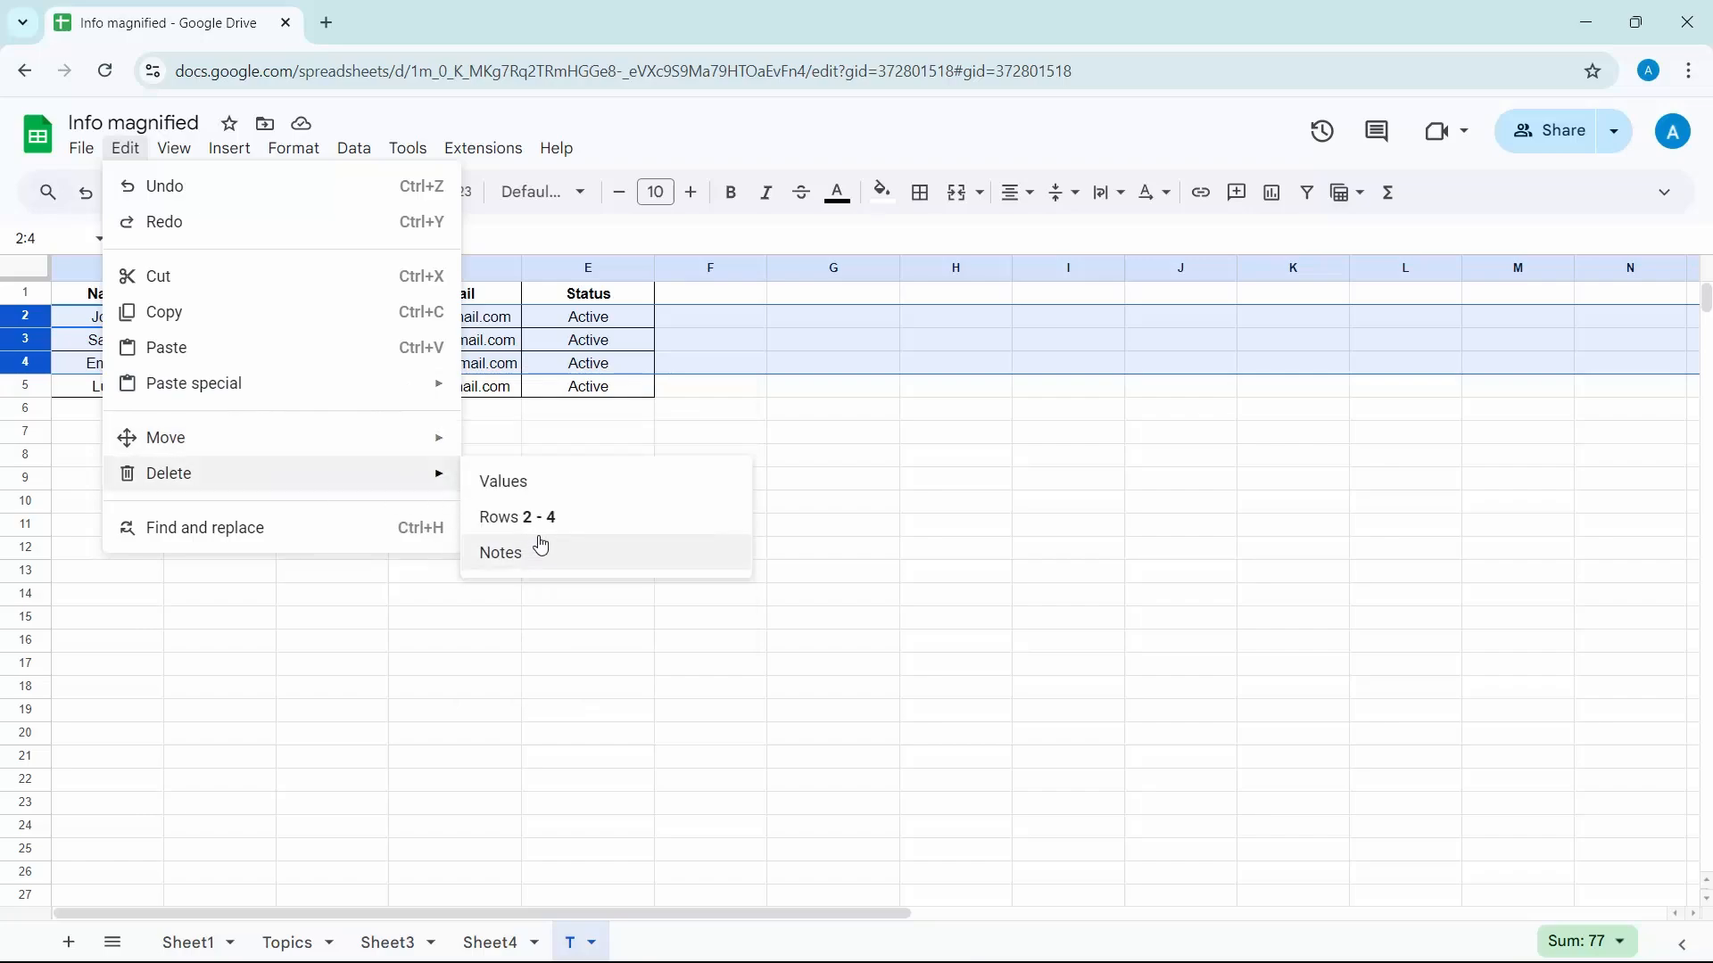
click(830, 513)
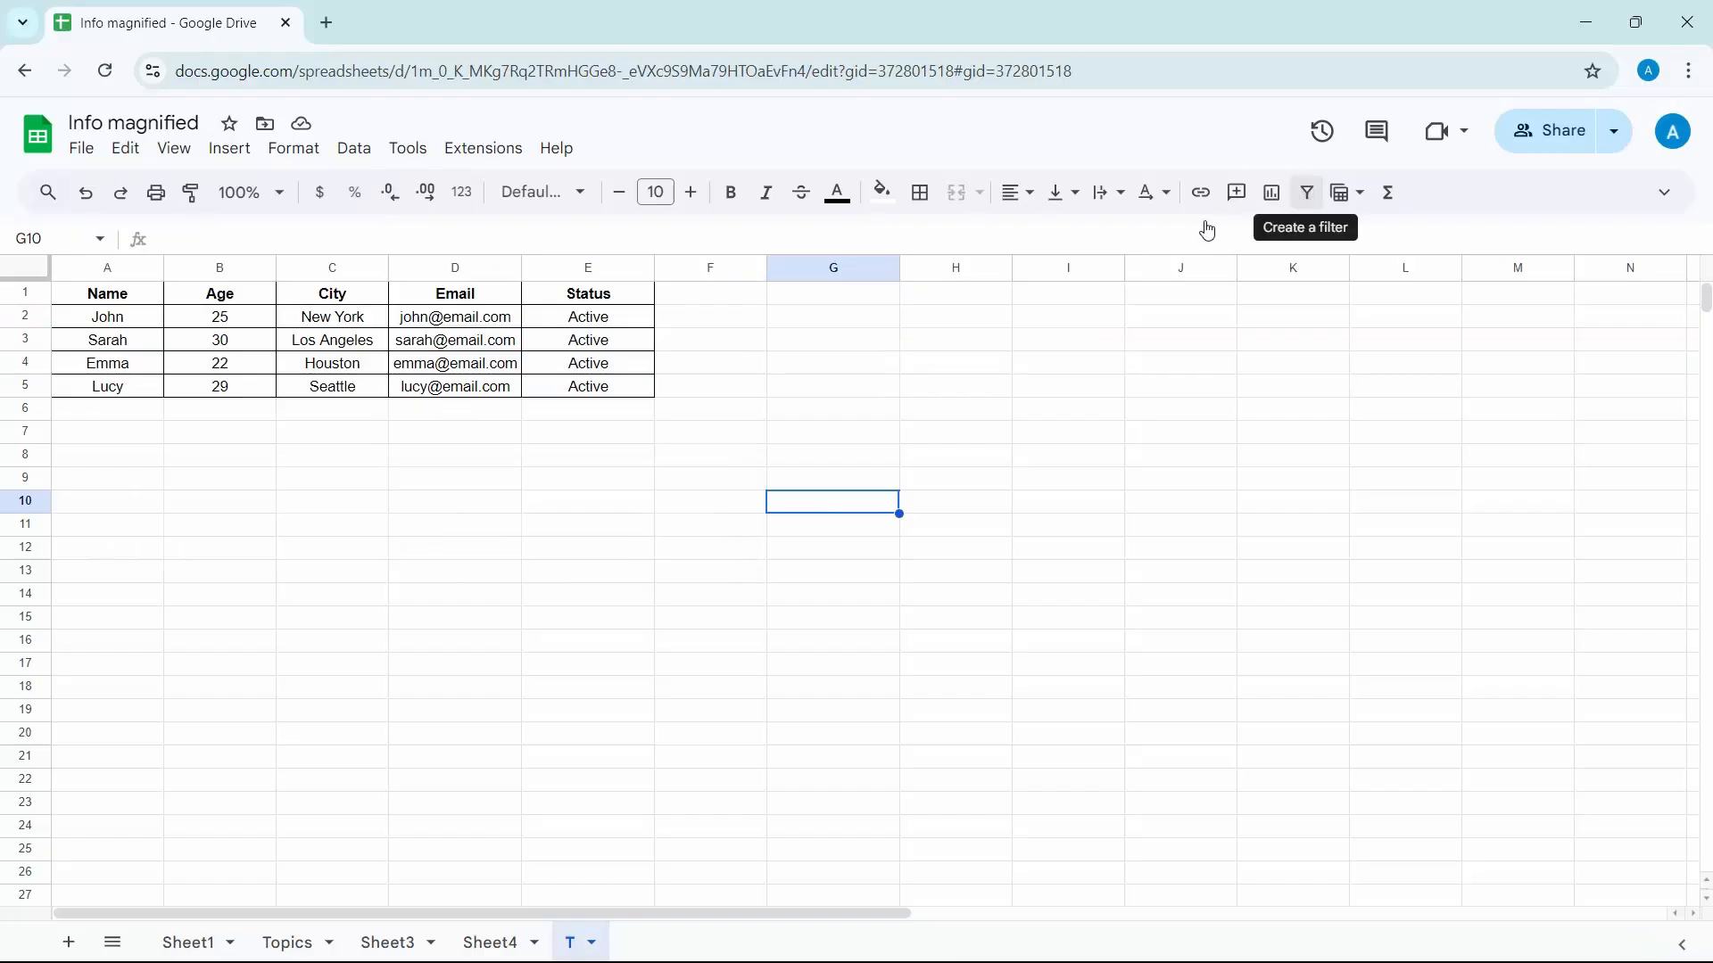